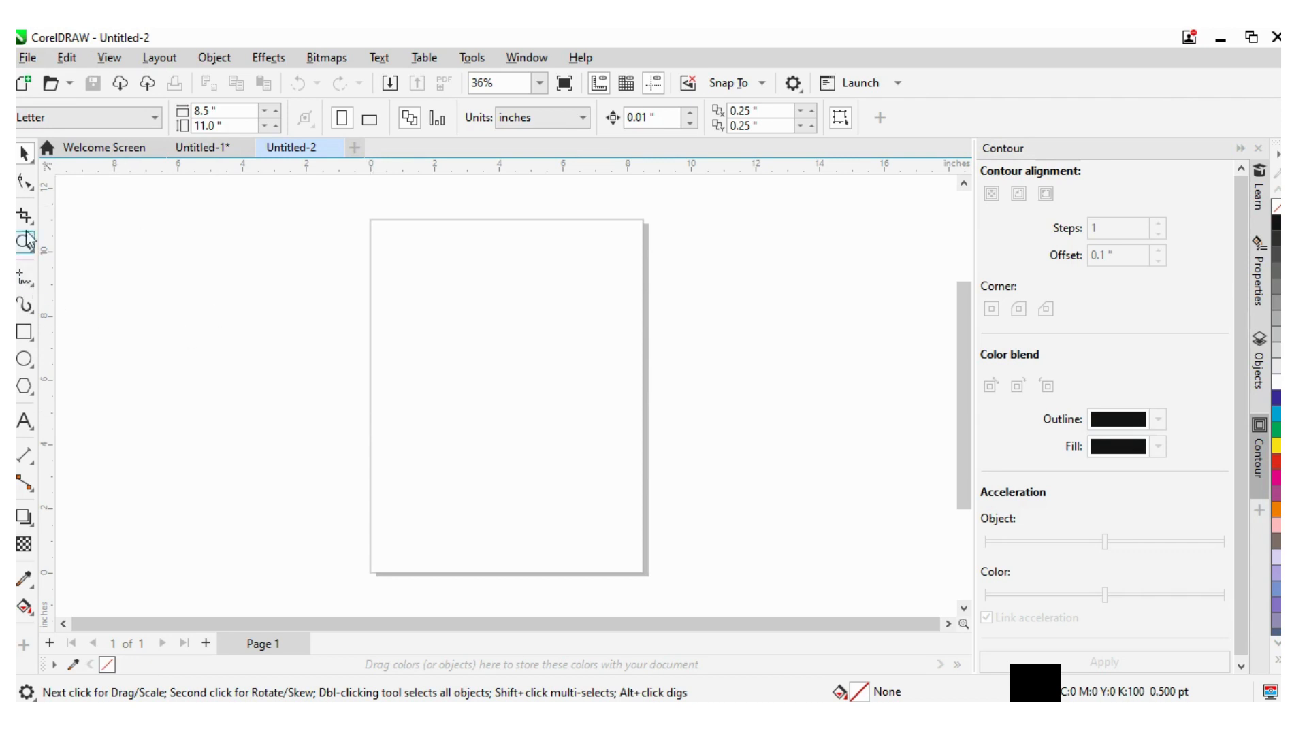
- Try to open the business-logo-design-template JPG from Downloads as a drawing
{"action": "left_click", "coordinate": [25, 60]}
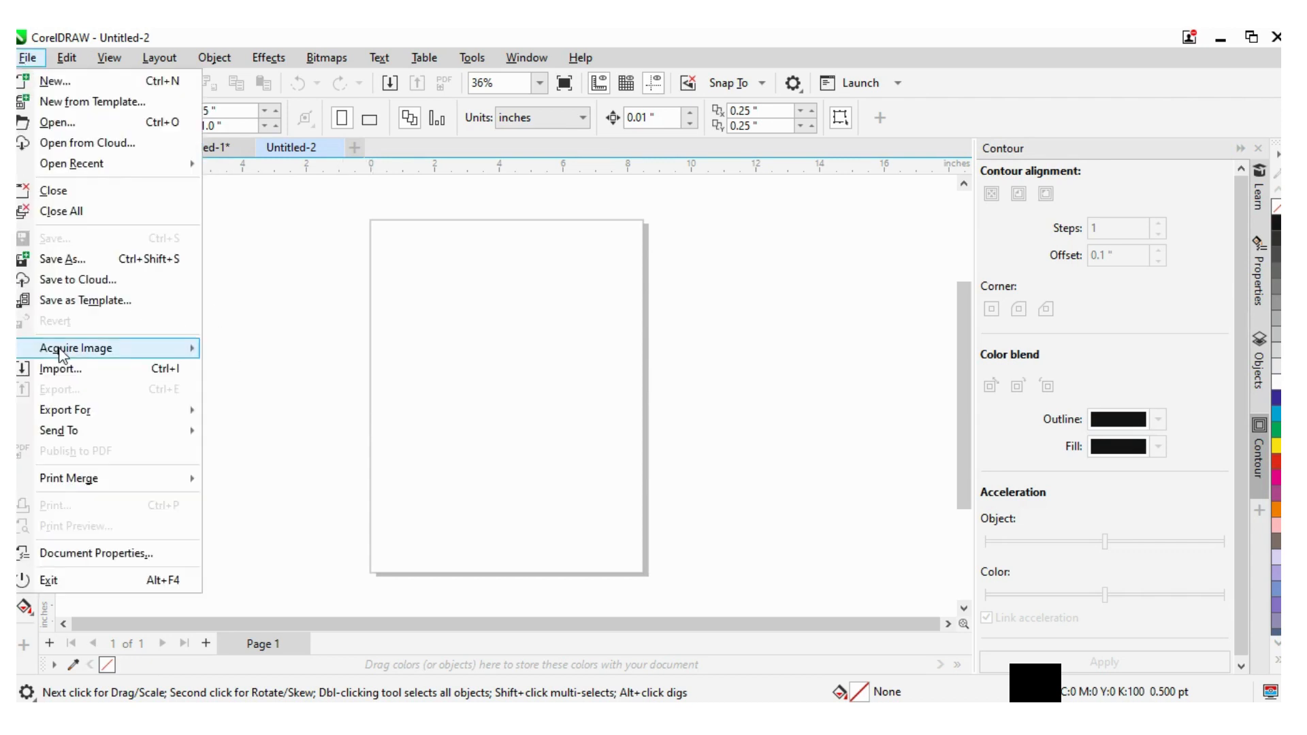
{"action": "left_click", "coordinate": [66, 124]}
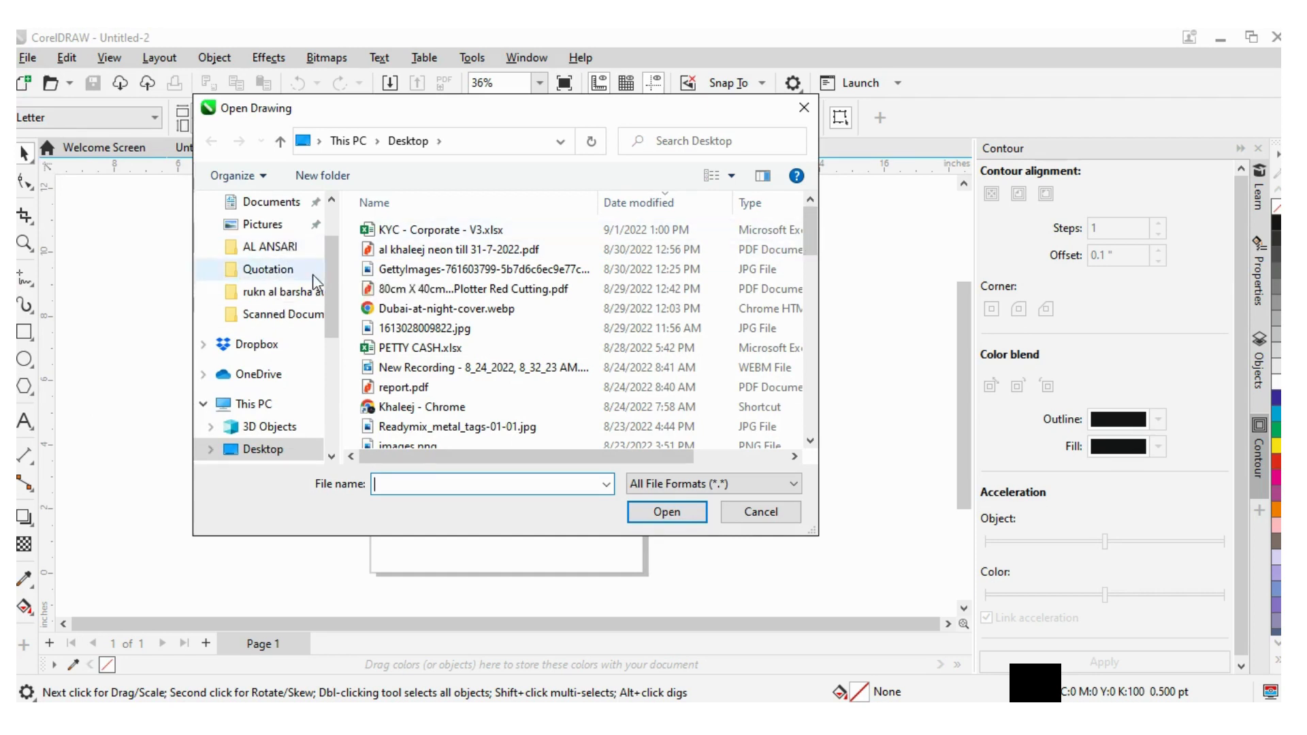
{"action": "left_click_drag", "start_coordinate": [328, 284], "coordinate": [340, 238]}
{"action": "left_click", "coordinate": [272, 261]}
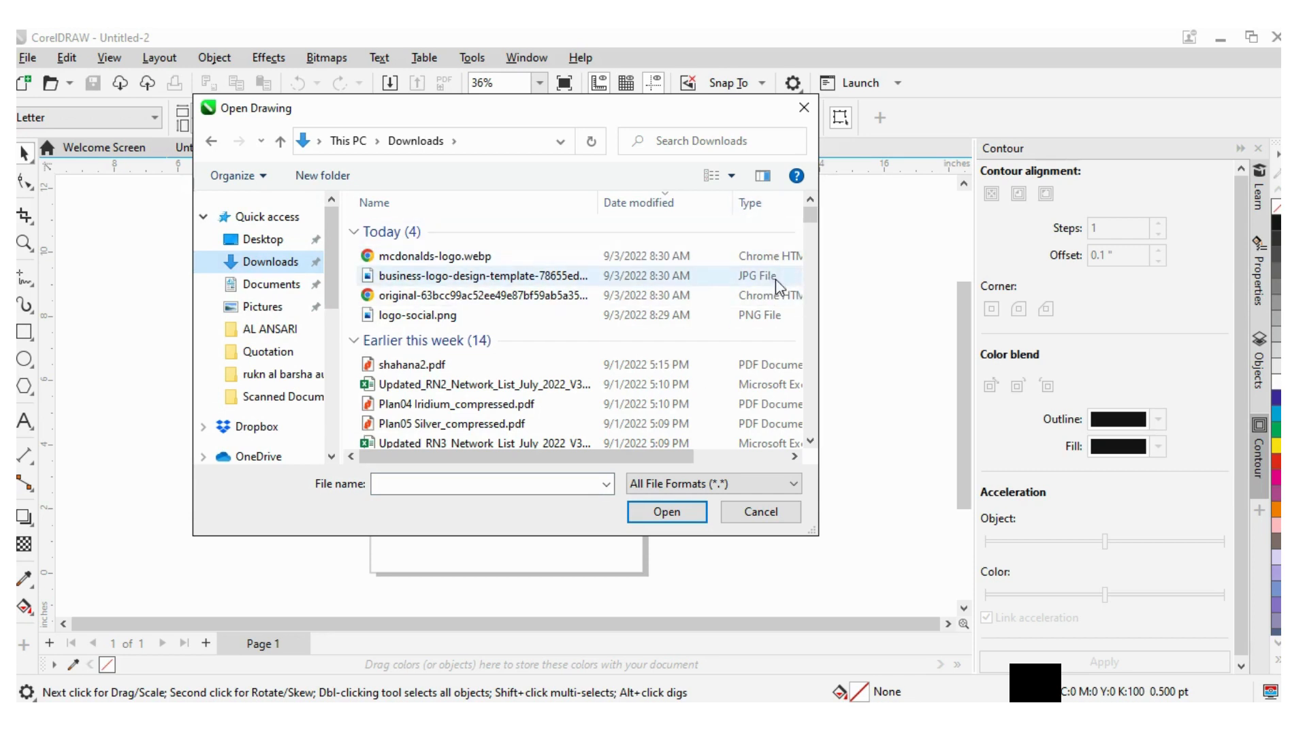
{"action": "left_click", "coordinate": [503, 279]}
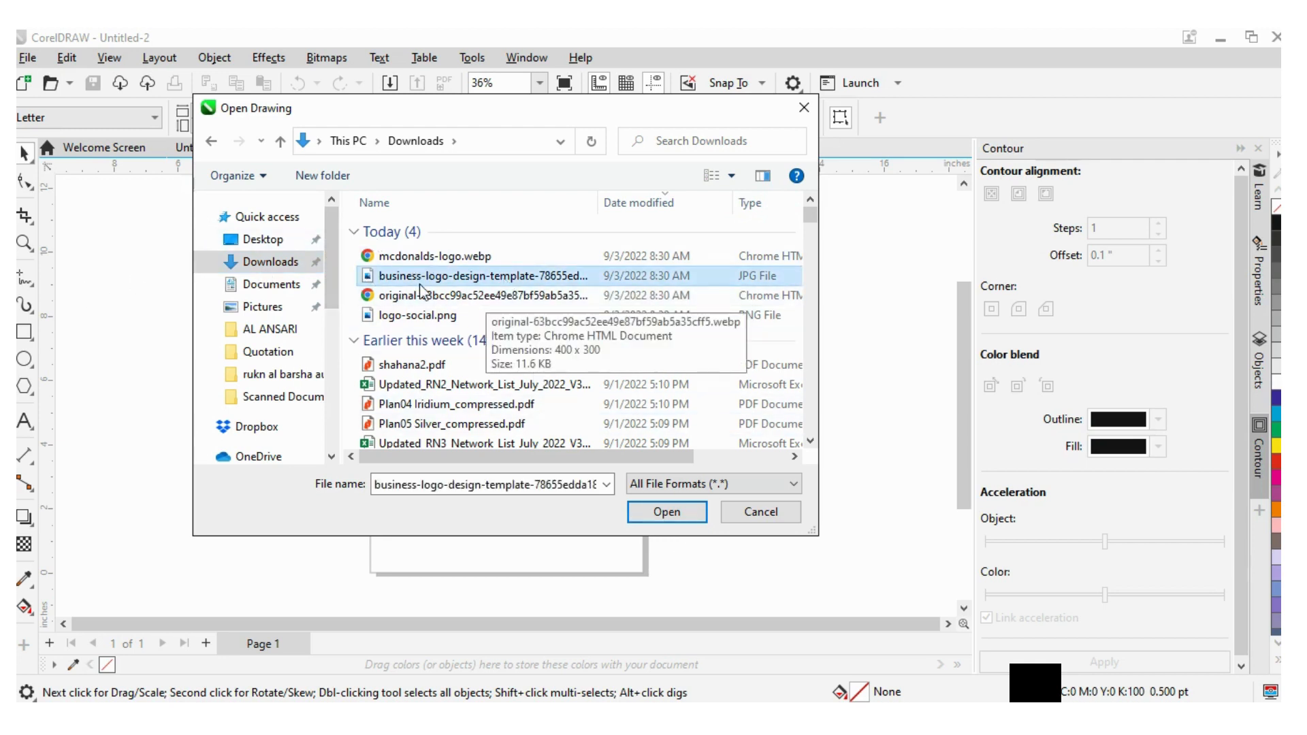
{"action": "left_click", "coordinate": [685, 510]}
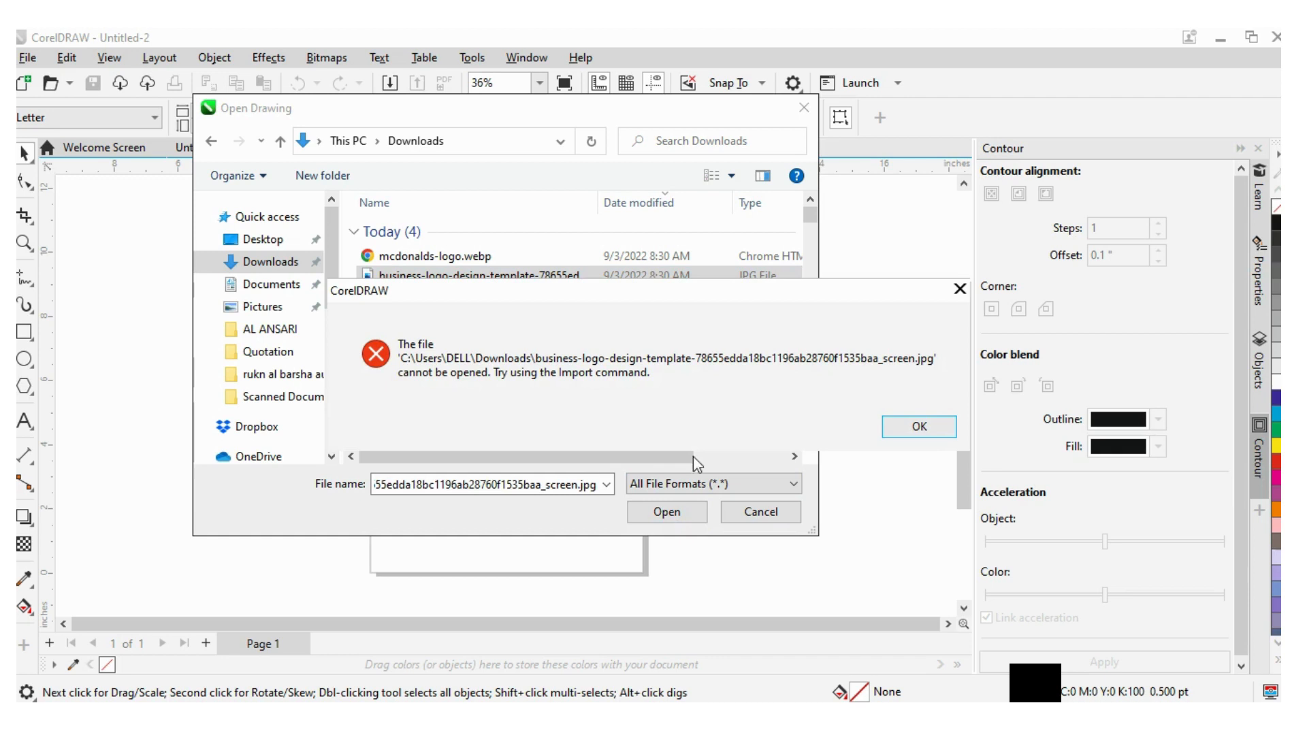
{"action": "left_click", "coordinate": [936, 427]}
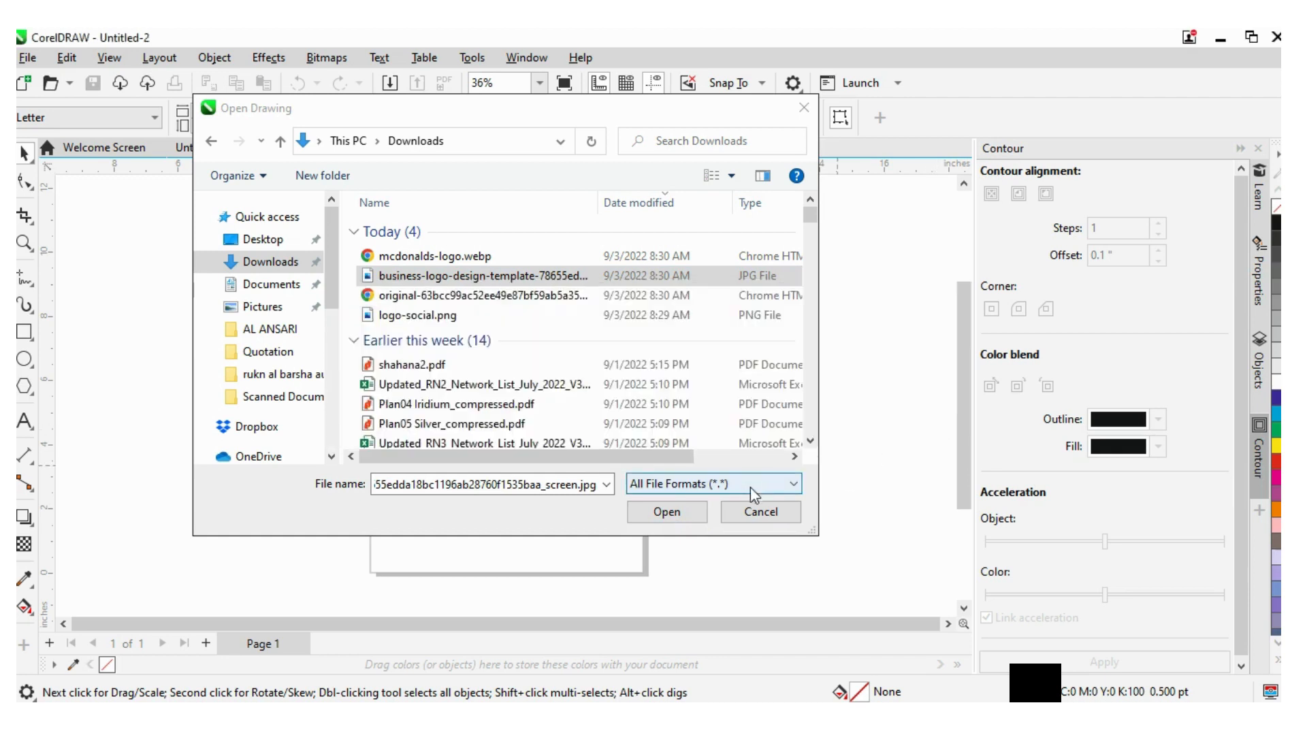
{"action": "left_click", "coordinate": [753, 521]}
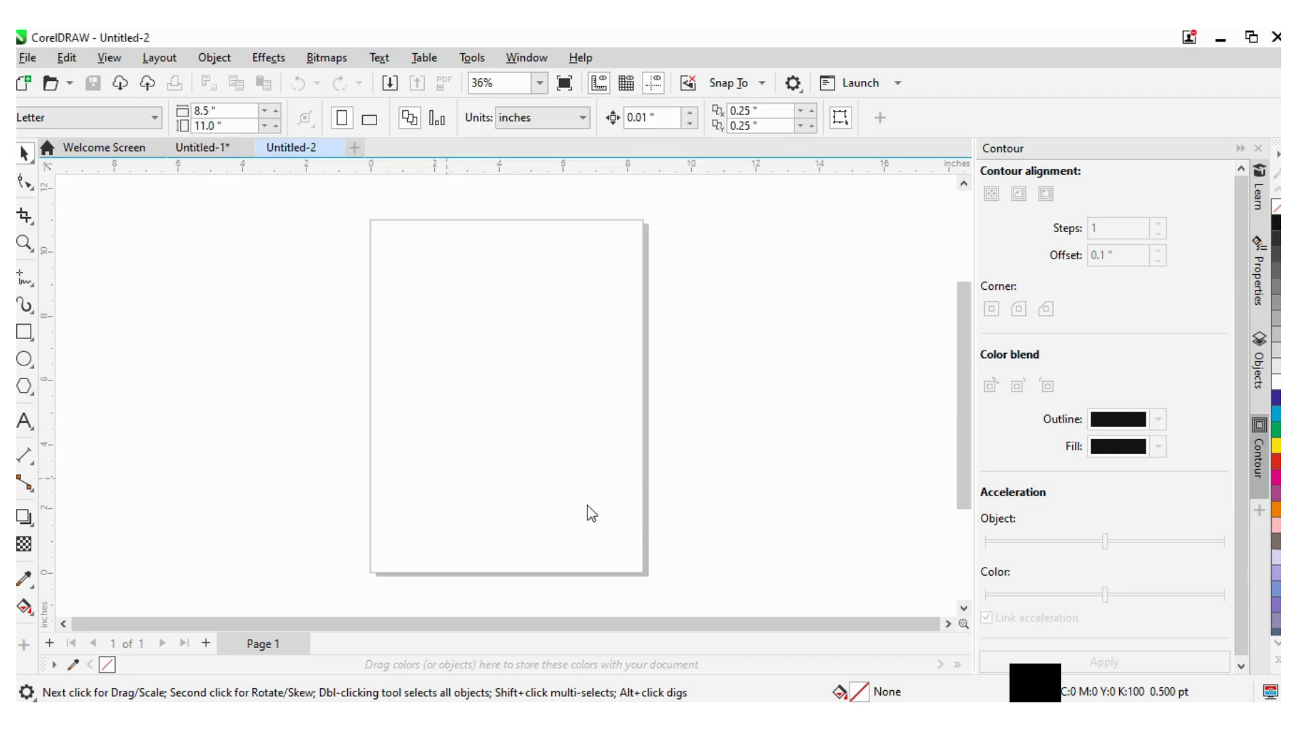
- Import logo-social.png from the Downloads folder and place it on the page
{"action": "left_click", "coordinate": [27, 58]}
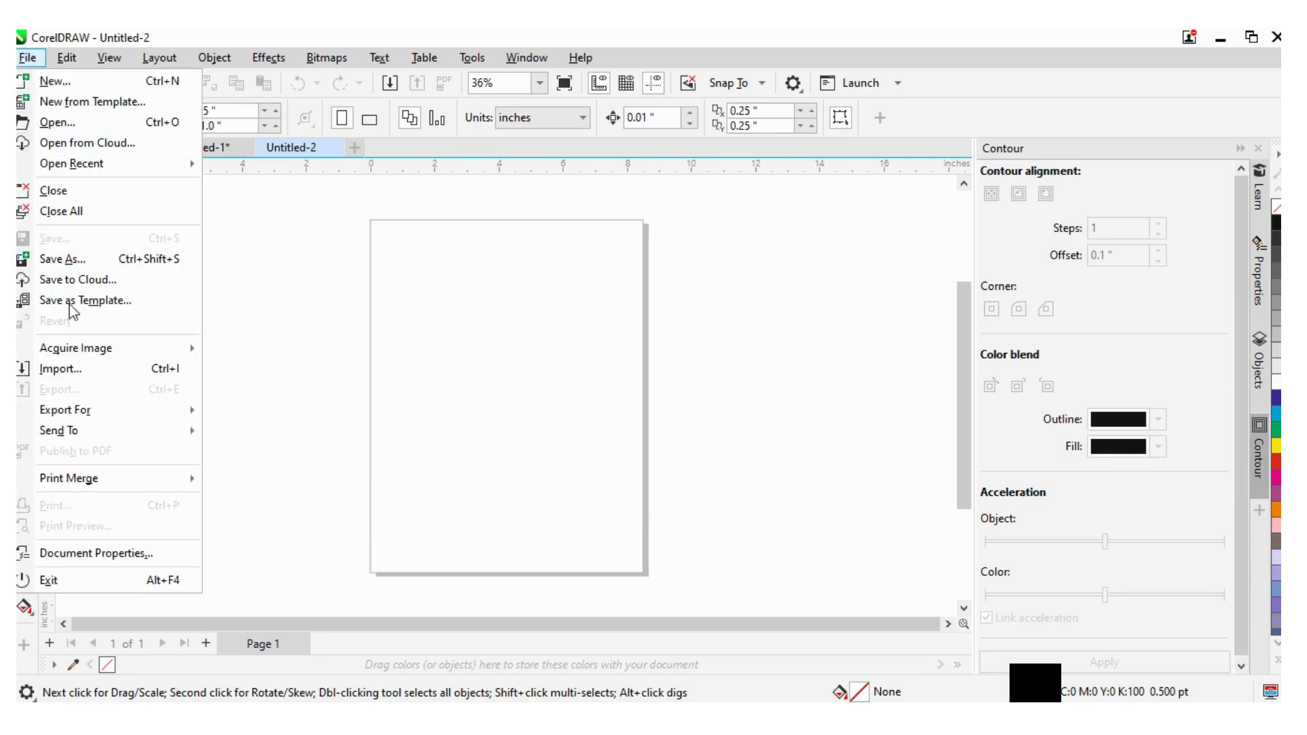
{"action": "left_click", "coordinate": [79, 373]}
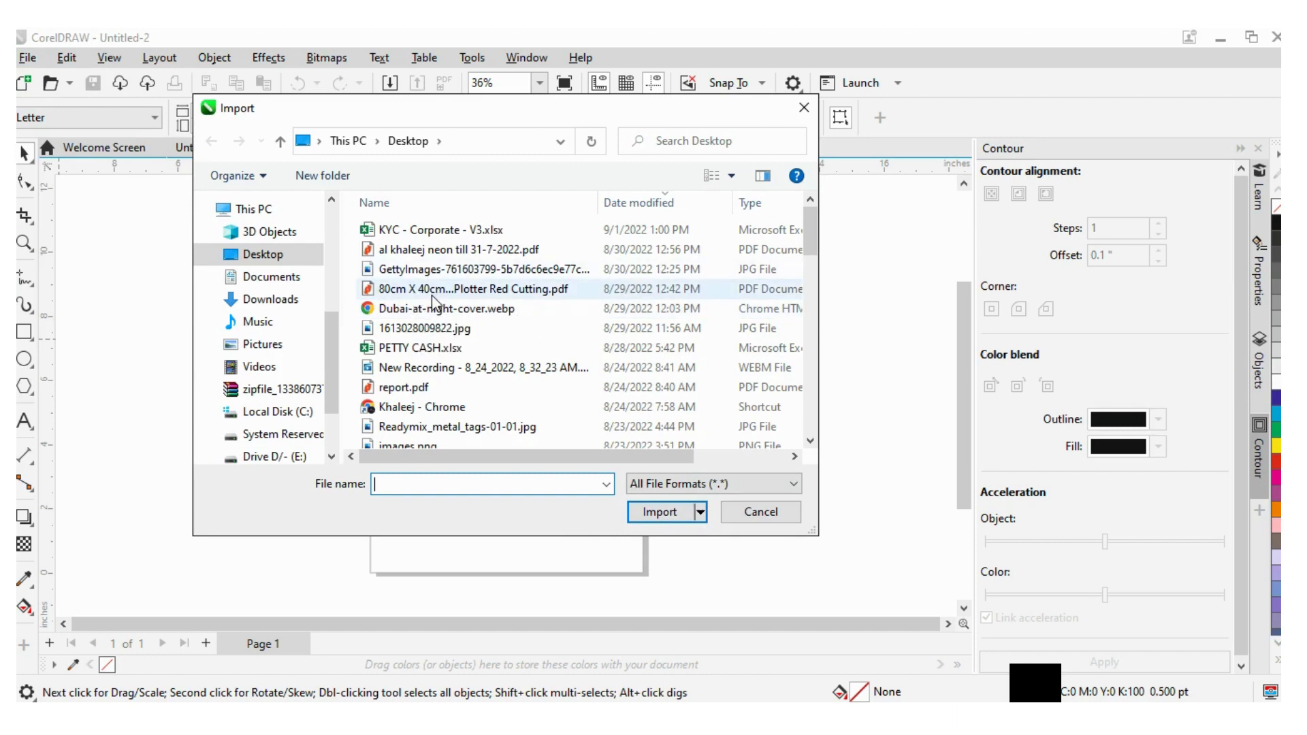
{"action": "left_click", "coordinate": [431, 300]}
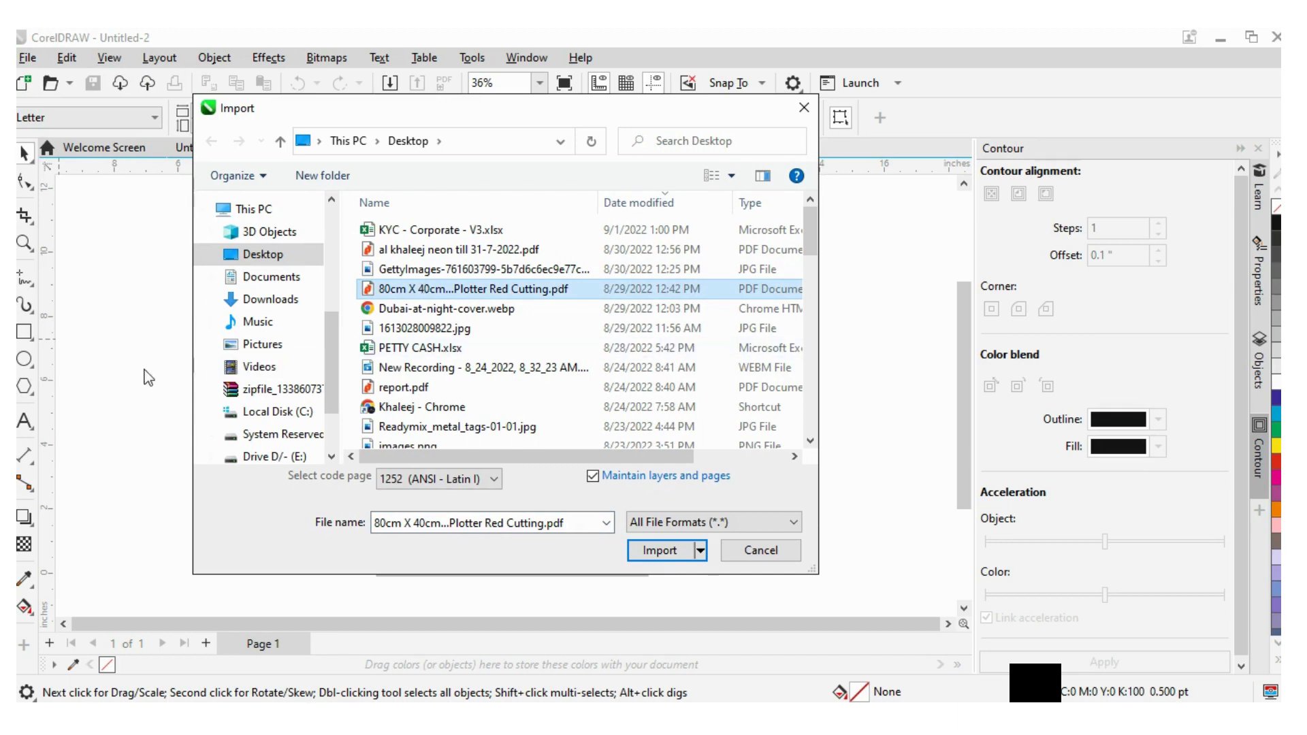
{"action": "left_click", "coordinate": [298, 300]}
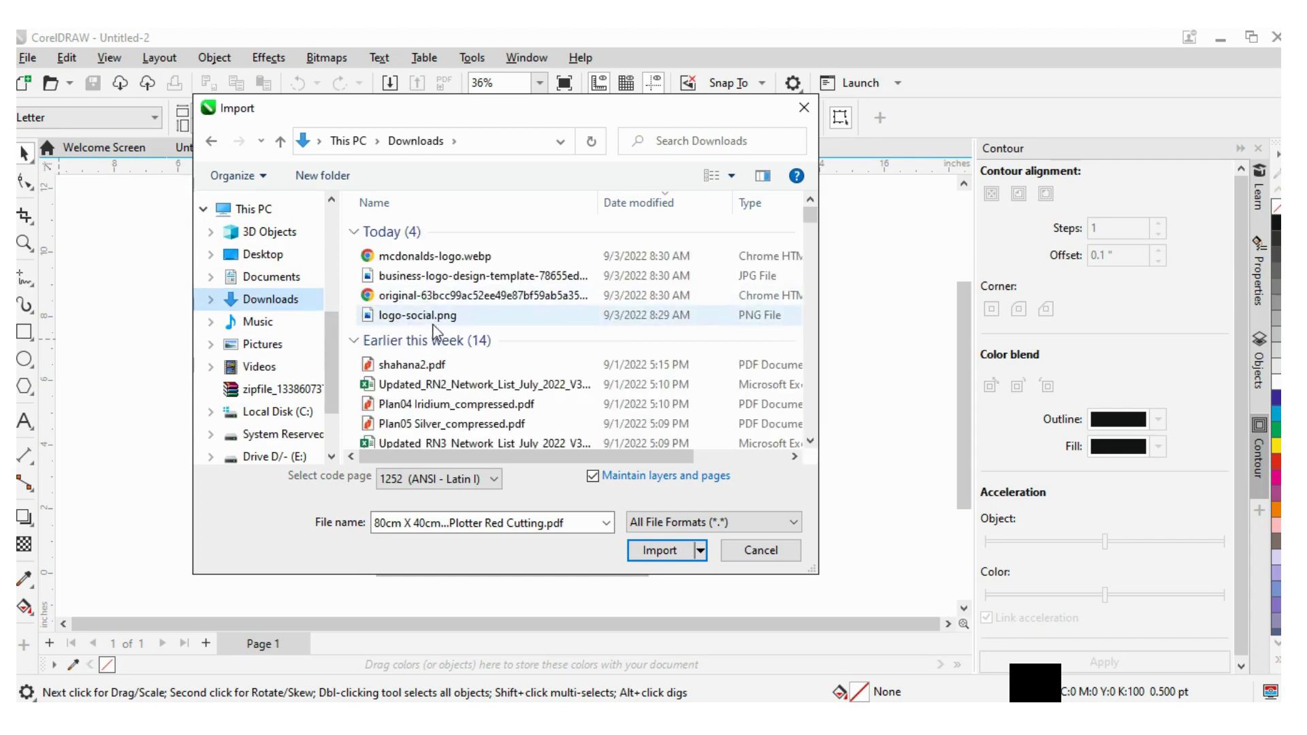
{"action": "left_click", "coordinate": [425, 315]}
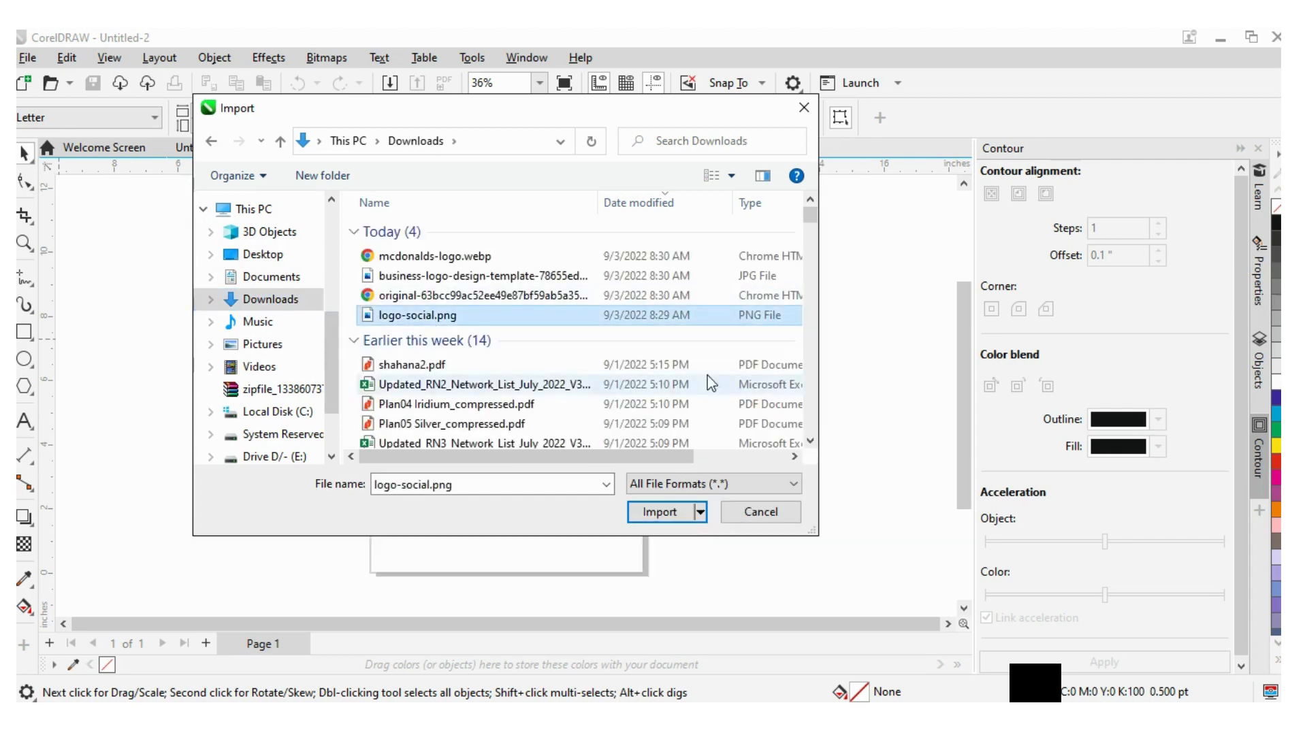
{"action": "left_click", "coordinate": [665, 516]}
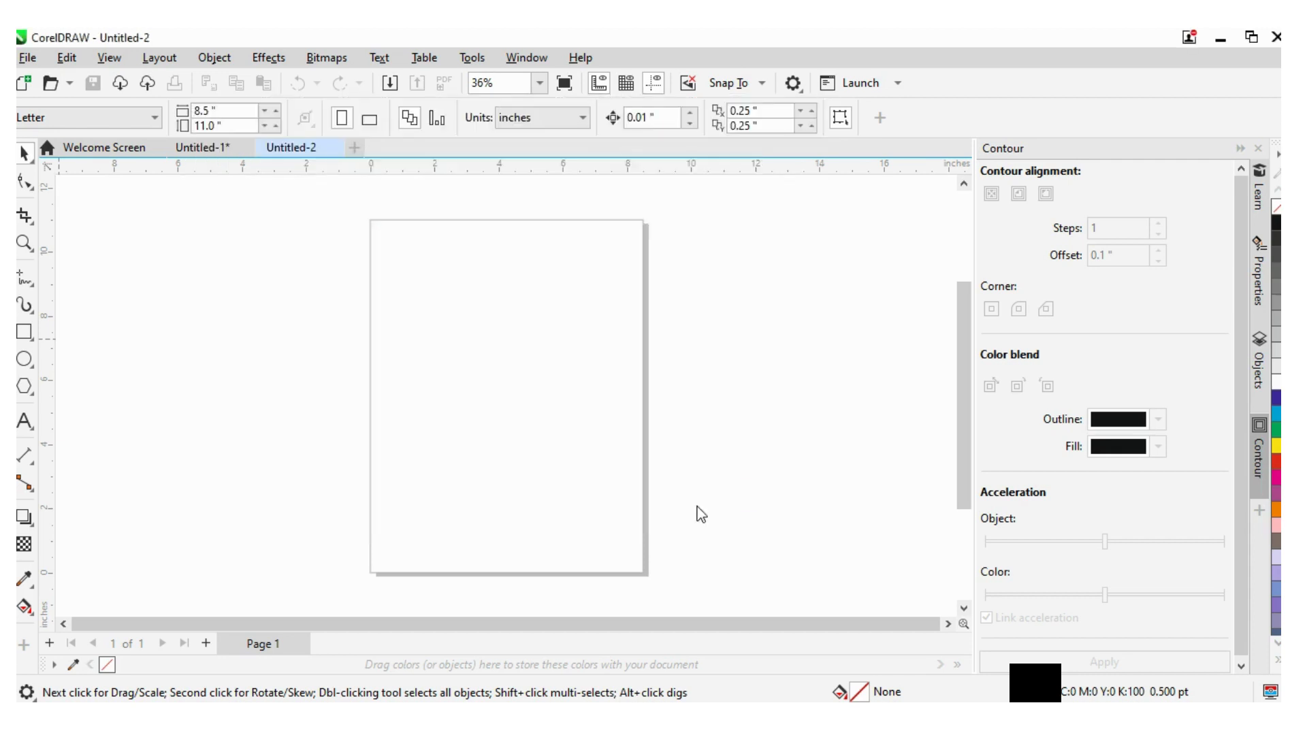
{"action": "left_click", "coordinate": [428, 279]}
- Apply Quick Trace to the imported logo bitmap
{"action": "scroll", "coordinate": [592, 359], "scroll_direction": "down", "scroll_amount": 2}
{"action": "left_click_drag", "start_coordinate": [648, 378], "coordinate": [609, 315]}
{"action": "scroll", "coordinate": [742, 368], "scroll_direction": "up", "scroll_amount": 1}
{"action": "scroll", "coordinate": [741, 323], "scroll_direction": "down", "scroll_amount": 2}
{"action": "right_click", "coordinate": [611, 319]}
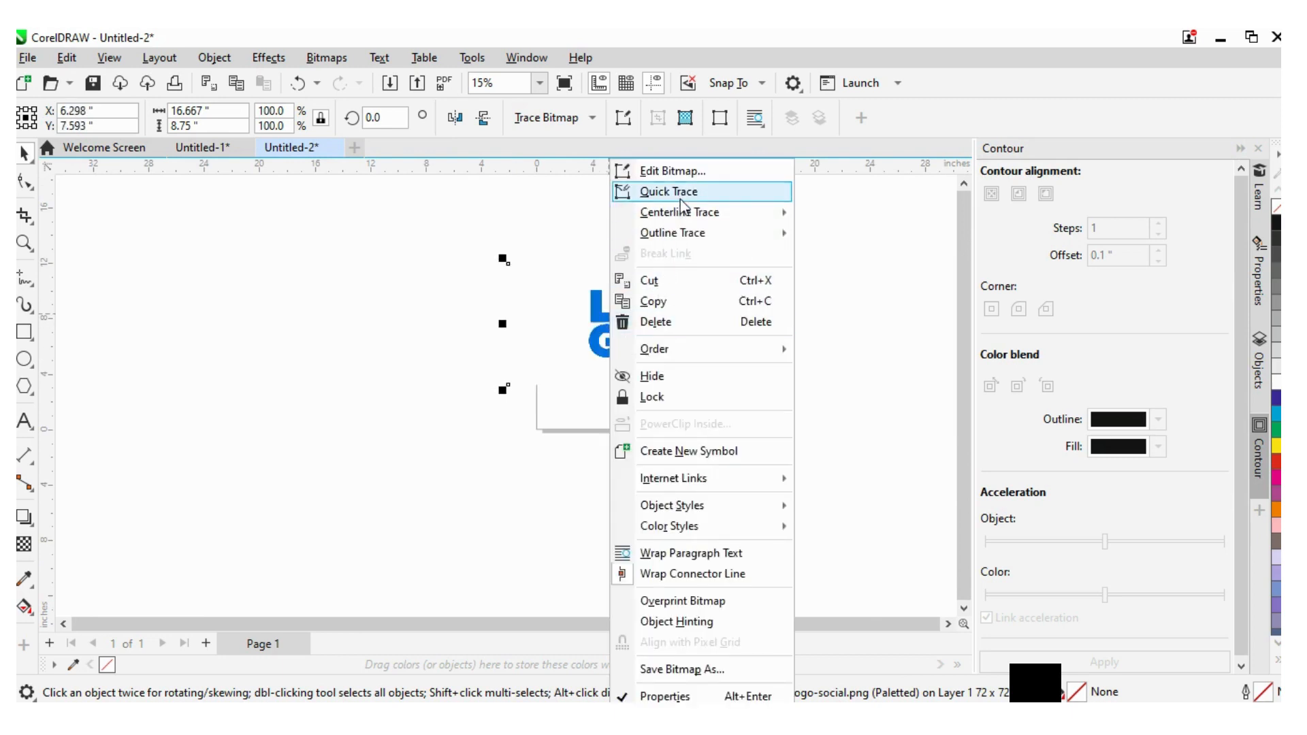
{"action": "mouse_move", "coordinate": [720, 212]}
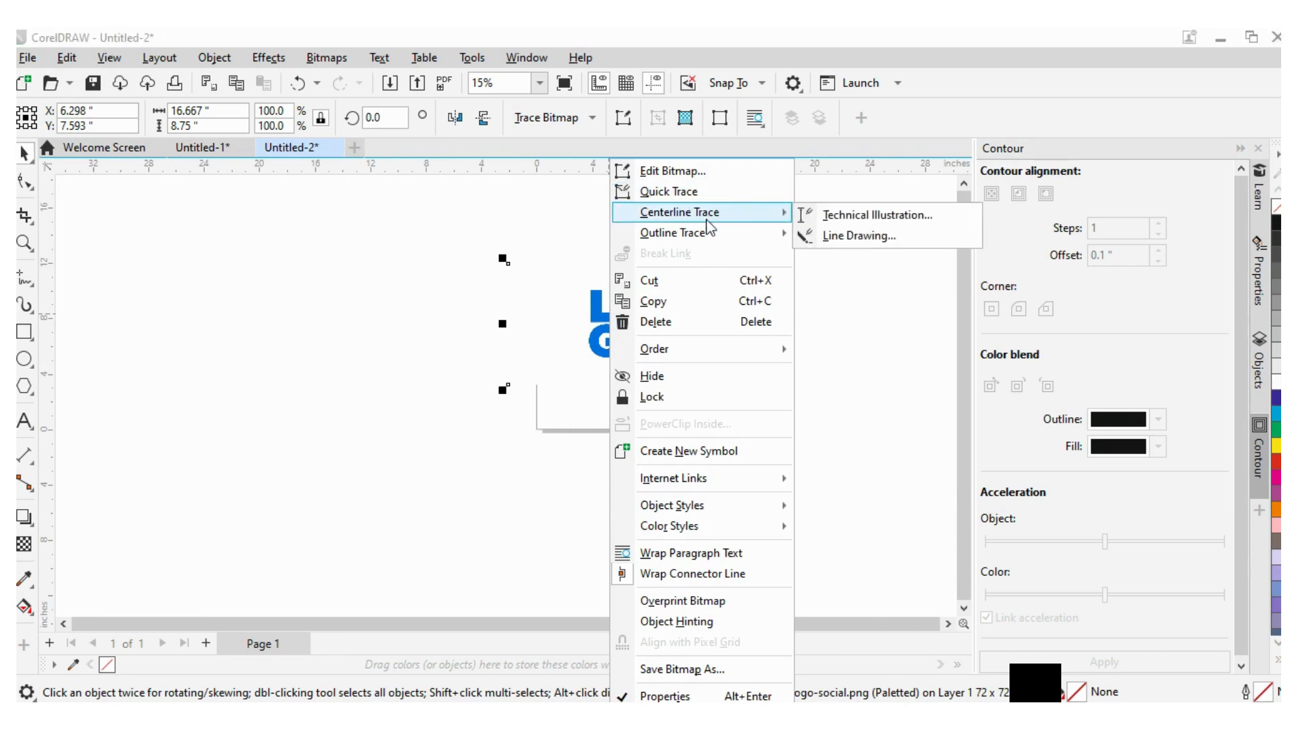
{"action": "mouse_move", "coordinate": [681, 243]}
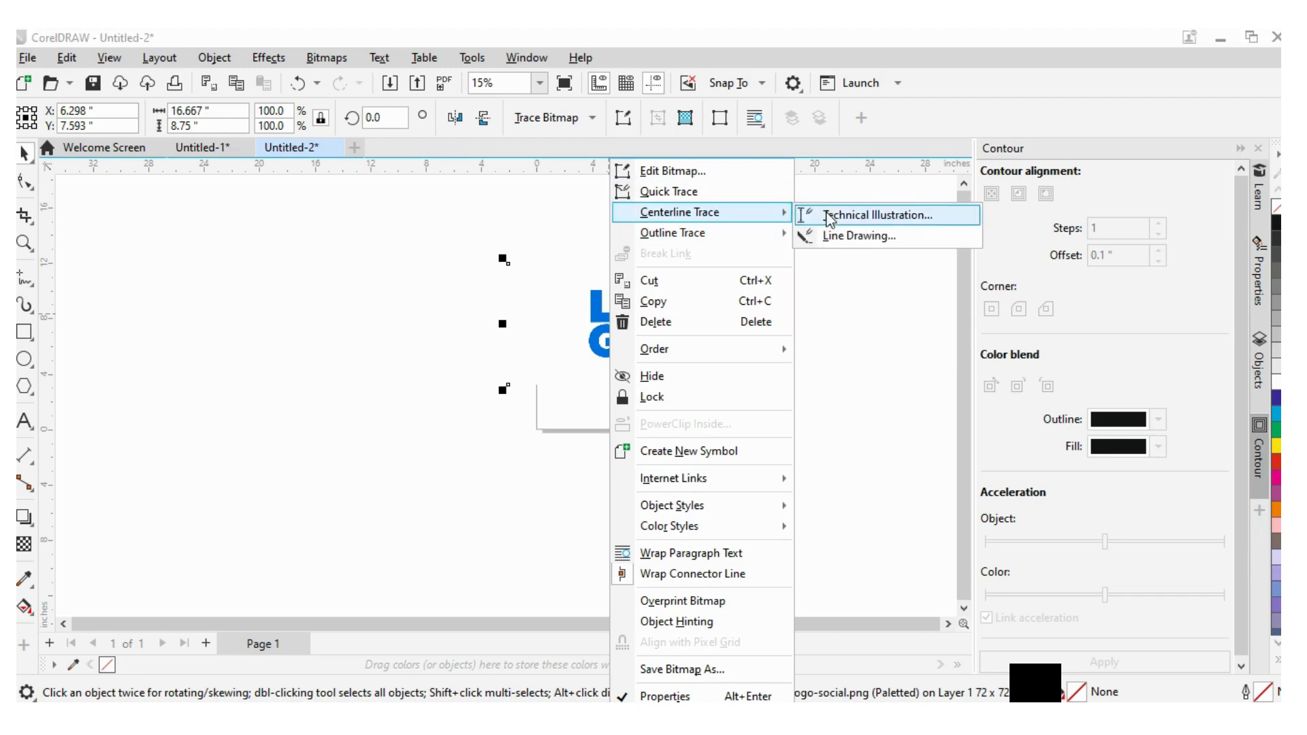
{"action": "left_click", "coordinate": [669, 193]}
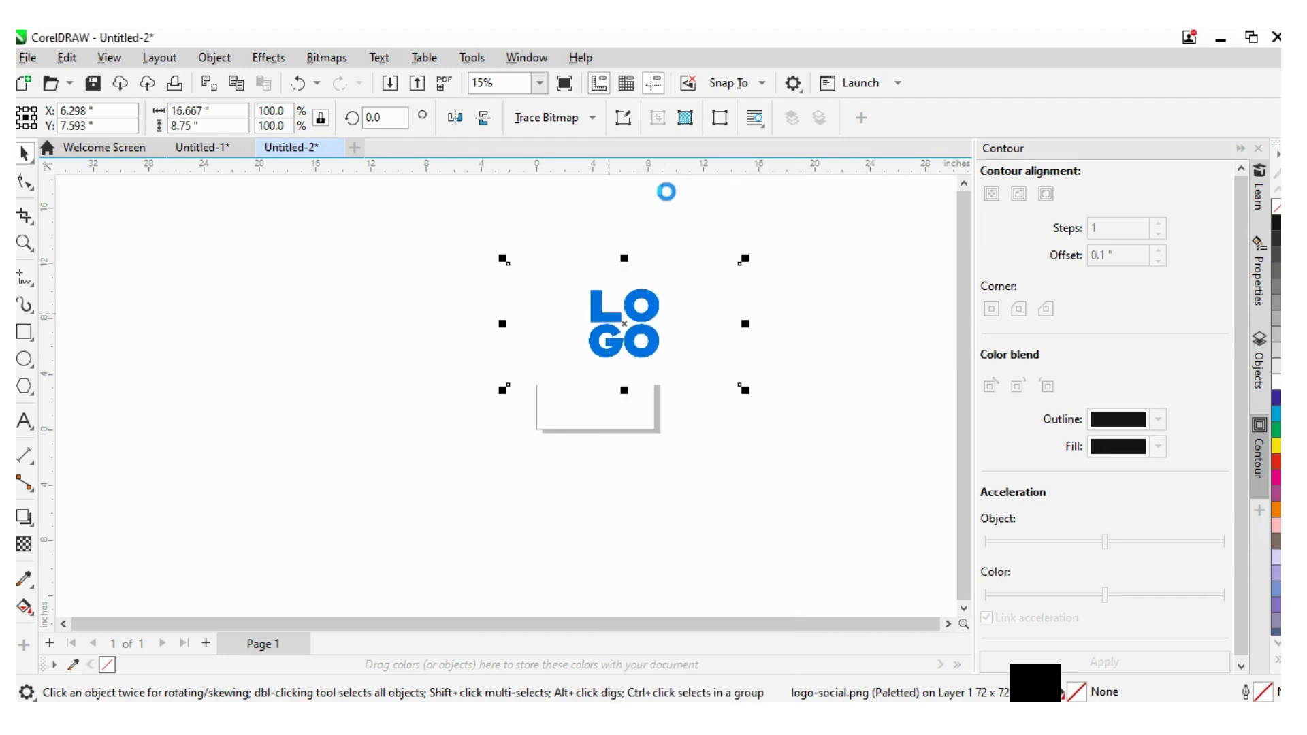
- Move the original bitmap to the right and the traced logo group to the left of the page
{"action": "mouse_move", "coordinate": [642, 316]}
{"action": "left_mouse_down"}
{"action": "mouse_move", "coordinate": [319, 306]}
{"action": "mouse_move", "coordinate": [738, 309]}
{"action": "mouse_move", "coordinate": [696, 284]}
{"action": "mouse_move", "coordinate": [591, 292]}
{"action": "mouse_move", "coordinate": [719, 287]}
{"action": "mouse_move", "coordinate": [725, 266]}
{"action": "mouse_move", "coordinate": [778, 270]}
{"action": "left_mouse_up"}
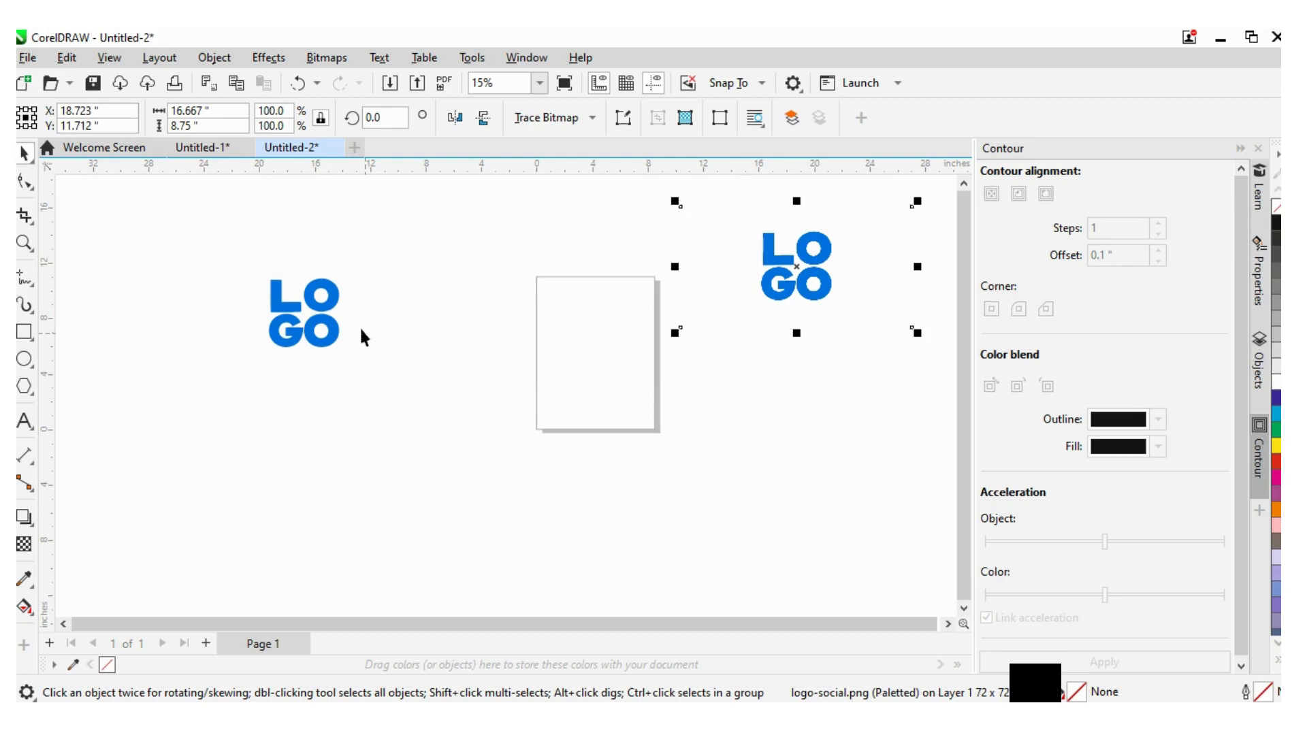
{"action": "left_click", "coordinate": [317, 302]}
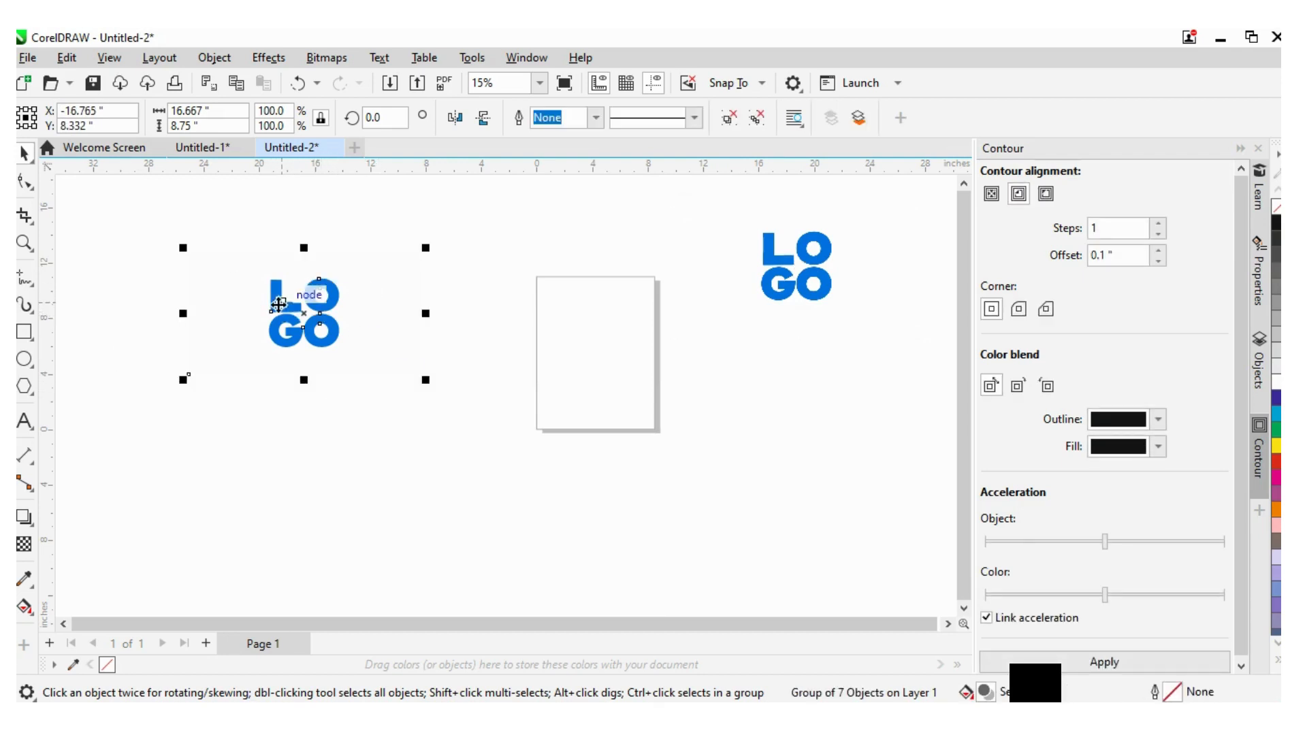
{"action": "left_click_drag", "start_coordinate": [279, 305], "coordinate": [356, 272]}
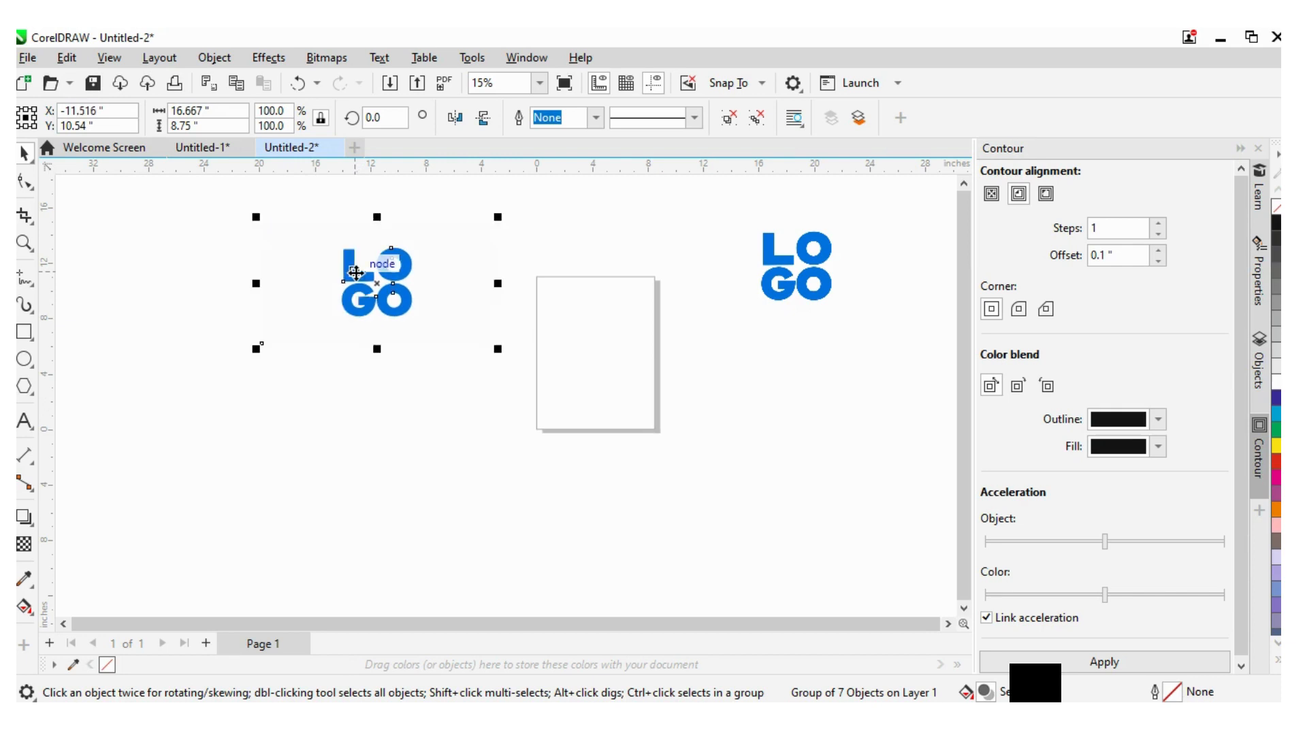
- Ungroup all objects of the traced logo
{"action": "right_click", "coordinate": [356, 272]}
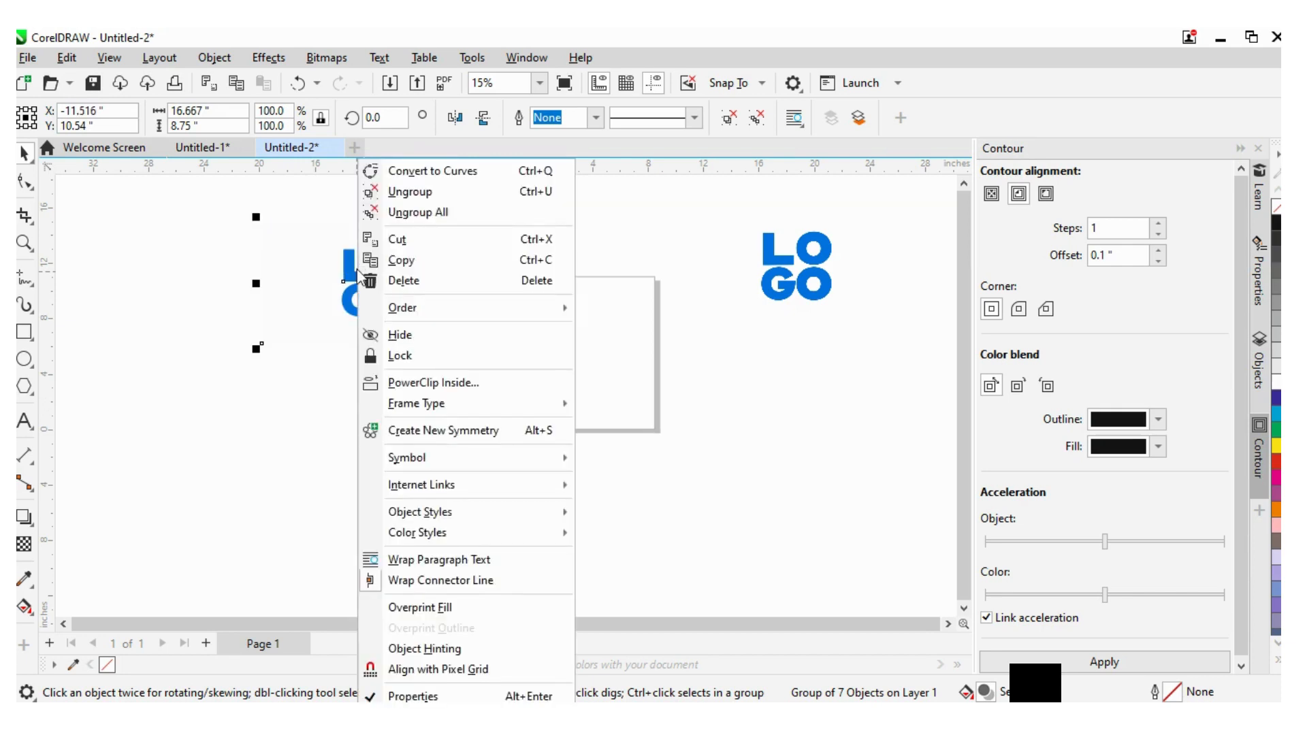
{"action": "left_click", "coordinate": [437, 213]}
{"action": "left_click", "coordinate": [419, 504]}
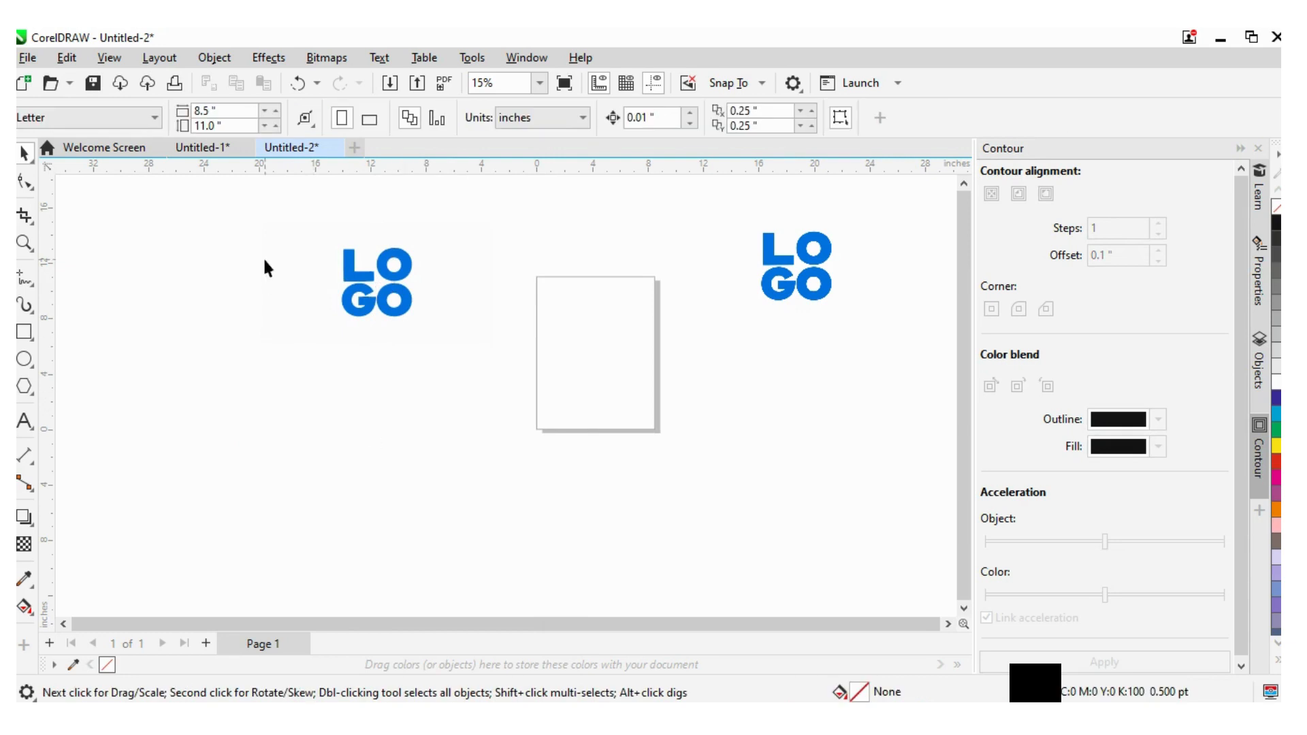
{"action": "left_click", "coordinate": [276, 268]}
{"action": "left_click", "coordinate": [306, 422]}
{"action": "left_click", "coordinate": [302, 285]}
{"action": "left_click", "coordinate": [351, 454]}
{"action": "mouse_move", "coordinate": [586, 225]}
{"action": "left_mouse_down"}
{"action": "mouse_move", "coordinate": [590, 174]}
{"action": "mouse_move", "coordinate": [596, 234]}
{"action": "left_mouse_up"}
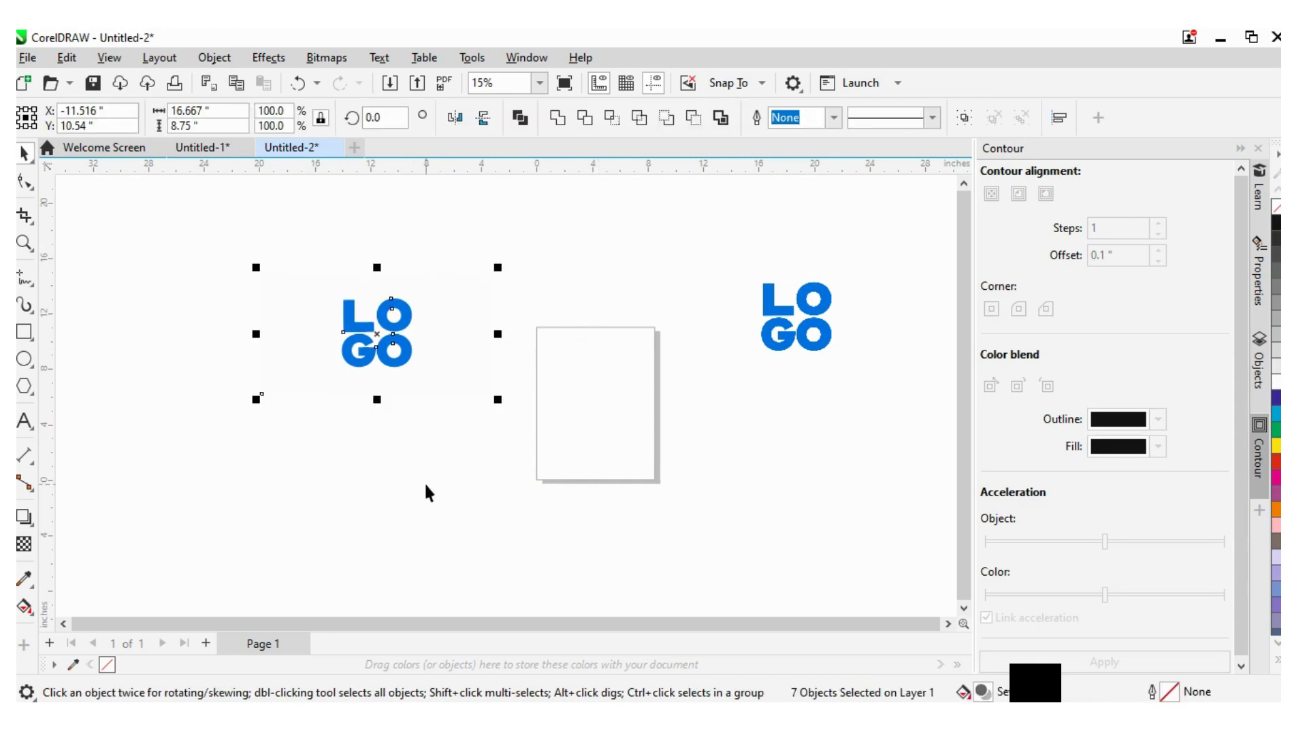
{"action": "left_click", "coordinate": [295, 346]}
{"action": "left_click_drag", "start_coordinate": [304, 338], "coordinate": [196, 443]}
{"action": "key", "text": "Escape"}
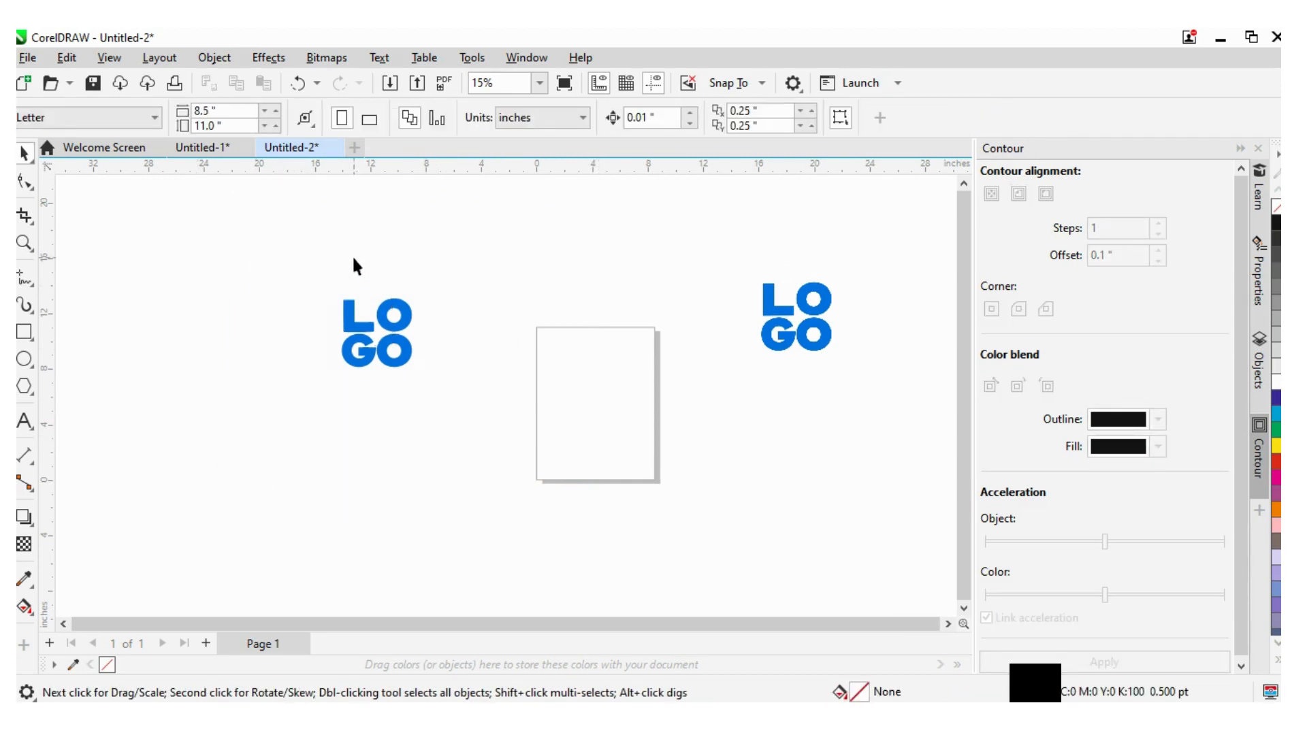
- Pull the traced L, O, G and O letters apart from each other
{"action": "left_click_drag", "start_coordinate": [353, 328], "coordinate": [295, 302]}
{"action": "left_click", "coordinate": [373, 264]}
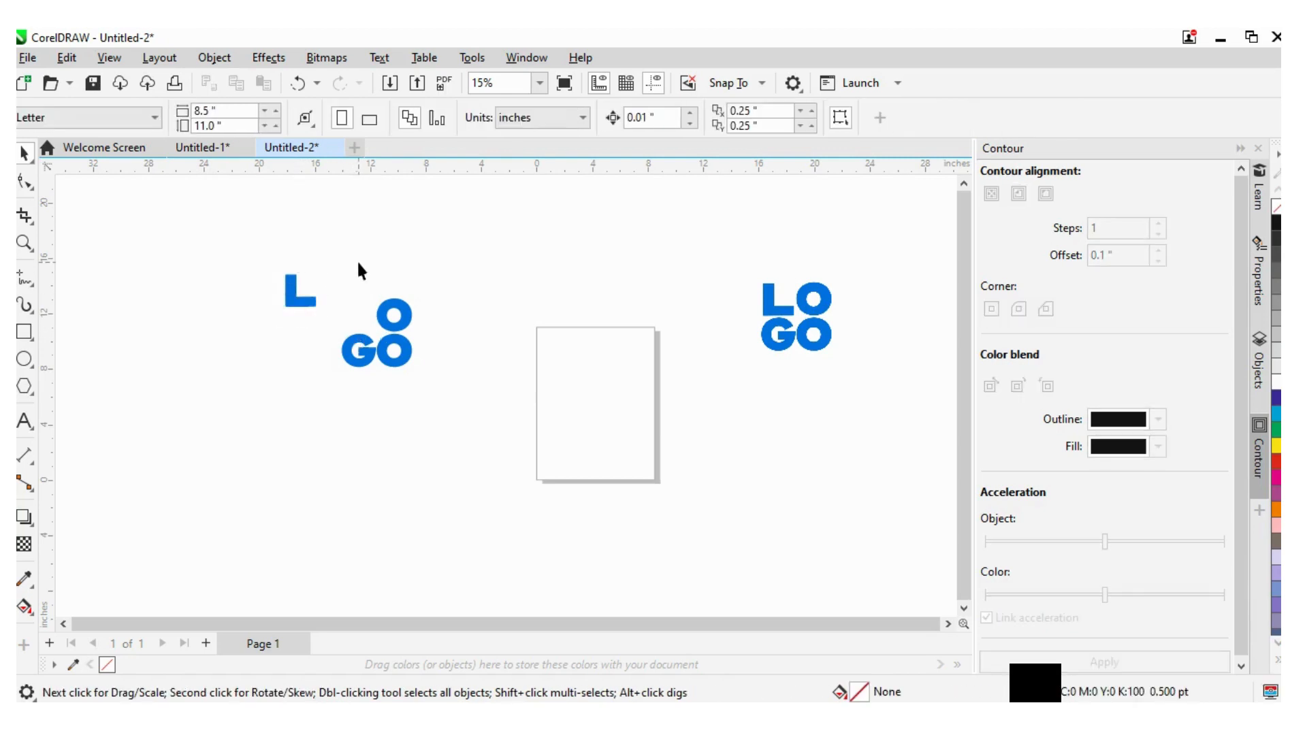
{"action": "left_click_drag", "start_coordinate": [361, 263], "coordinate": [412, 279]}
{"action": "left_click", "coordinate": [341, 386]}
{"action": "left_click_drag", "start_coordinate": [391, 383], "coordinate": [303, 364]}
{"action": "left_click", "coordinate": [348, 333]}
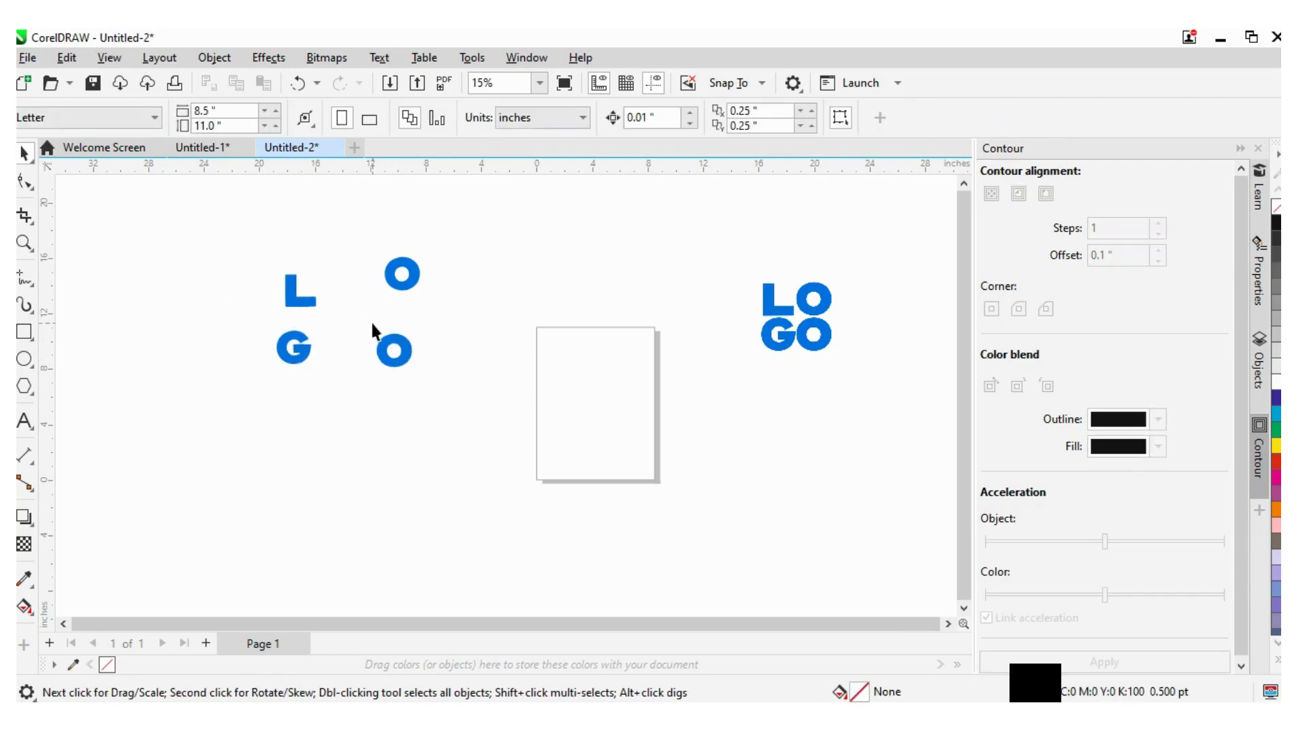
{"action": "left_click_drag", "start_coordinate": [371, 320], "coordinate": [419, 332]}
{"action": "left_click", "coordinate": [354, 337]}
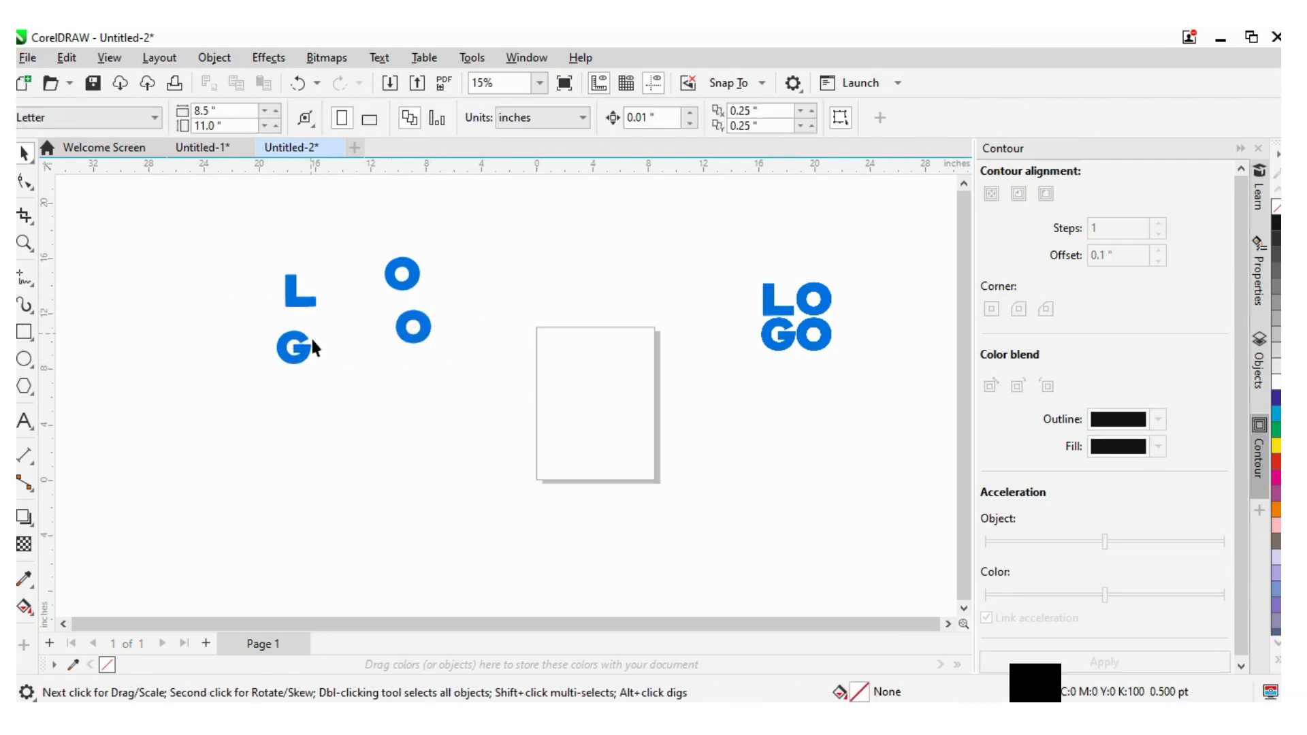
- Zoom in closely to inspect the edges of the traced L letter
{"action": "scroll", "coordinate": [310, 300], "scroll_direction": "up", "scroll_amount": 1}
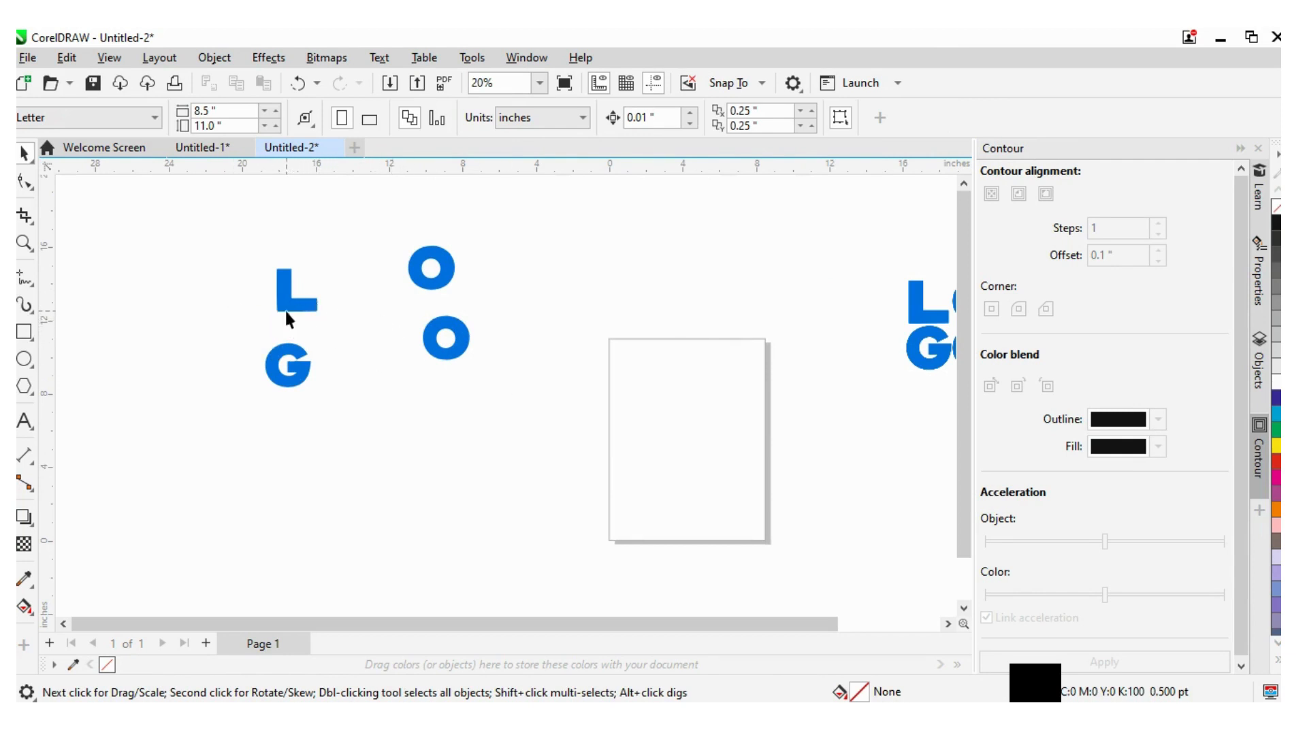
{"action": "scroll", "coordinate": [312, 303], "scroll_direction": "up", "scroll_amount": 5}
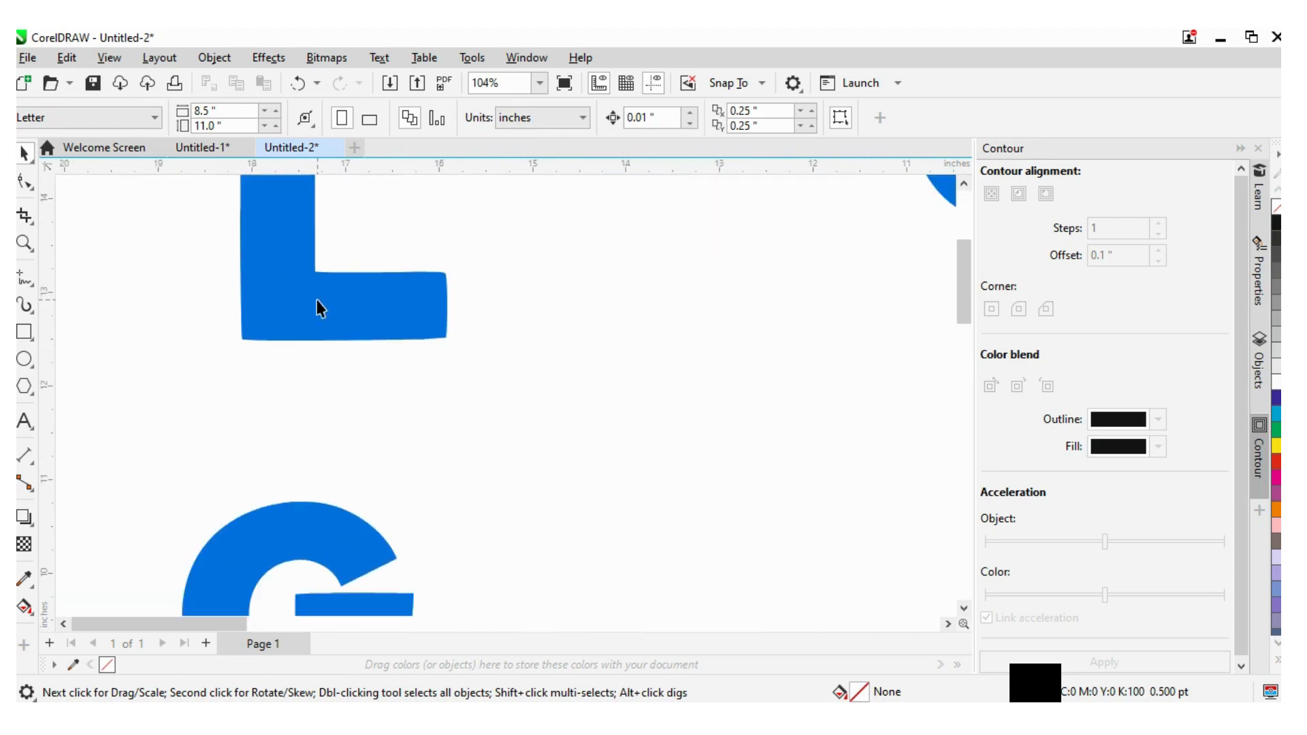
{"action": "scroll", "coordinate": [439, 340], "scroll_direction": "up", "scroll_amount": 5}
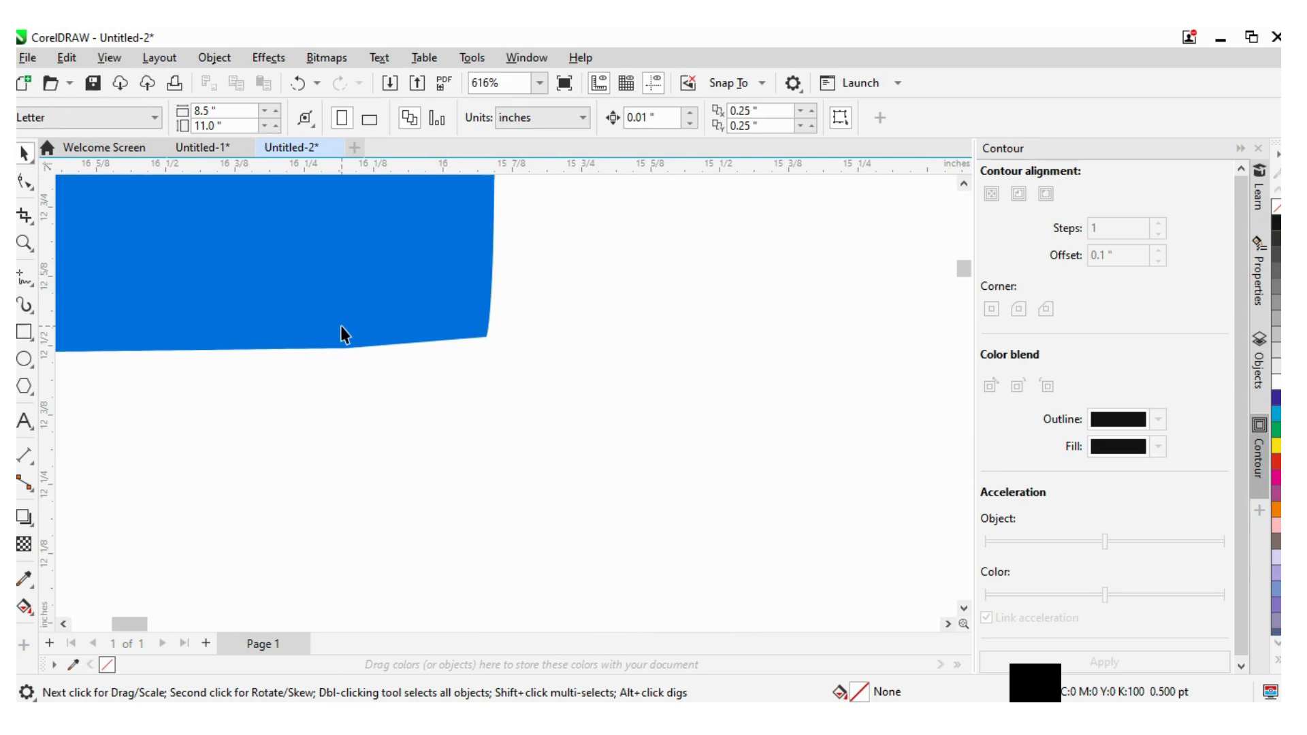
{"action": "scroll", "coordinate": [341, 326], "scroll_direction": "down", "scroll_amount": 5}
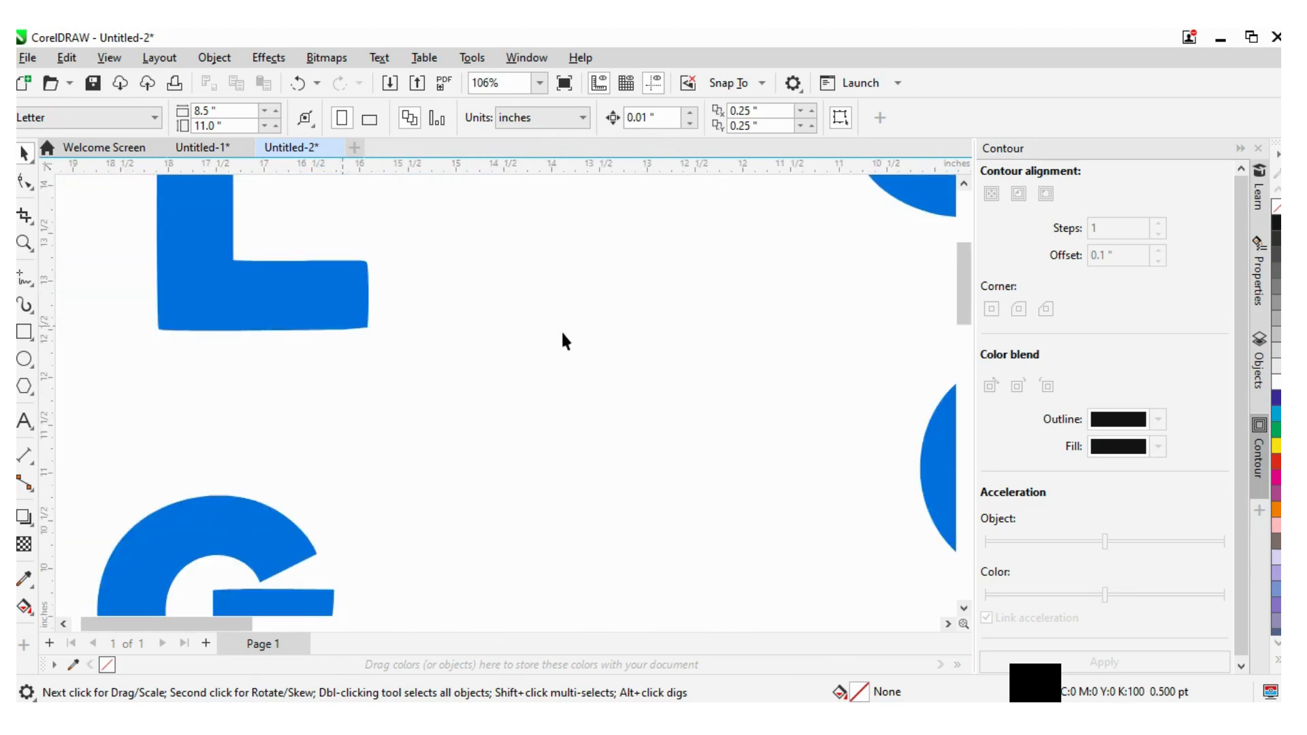
{"action": "scroll", "coordinate": [387, 338], "scroll_direction": "up", "scroll_amount": 3}
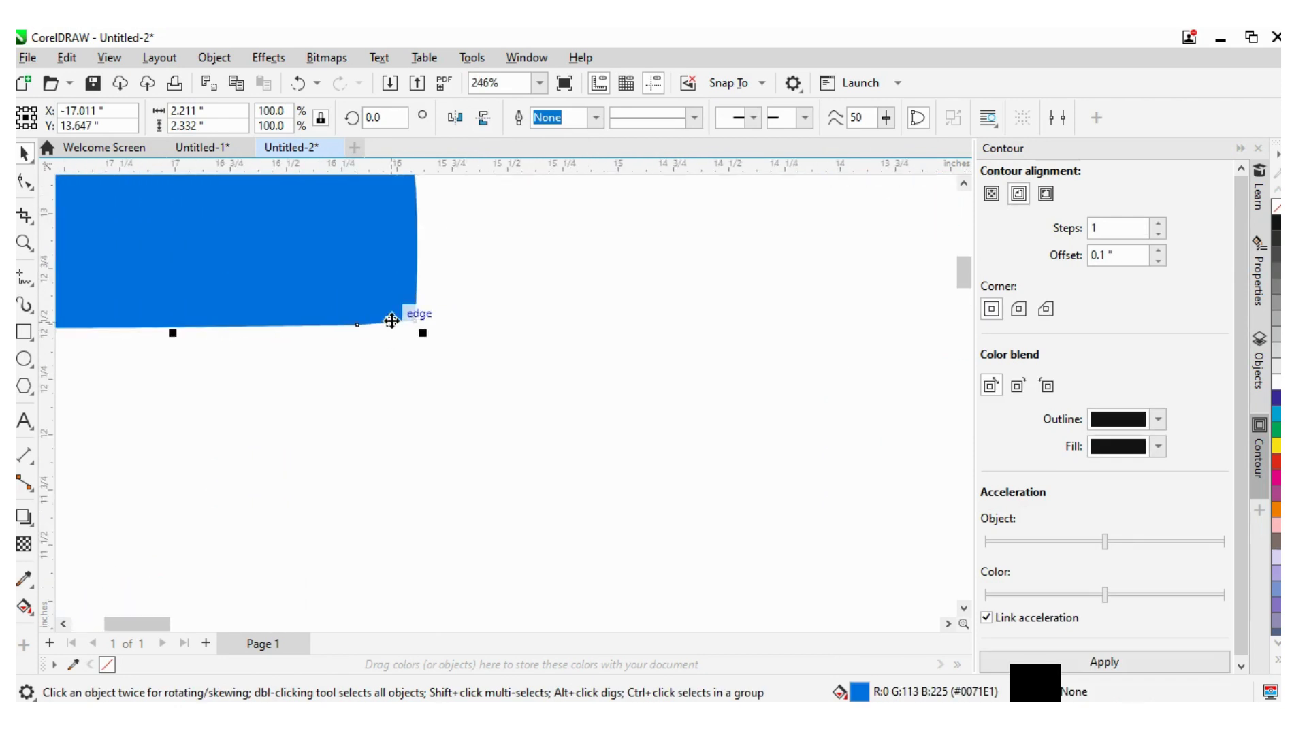
{"action": "scroll", "coordinate": [392, 321], "scroll_direction": "up", "scroll_amount": 3}
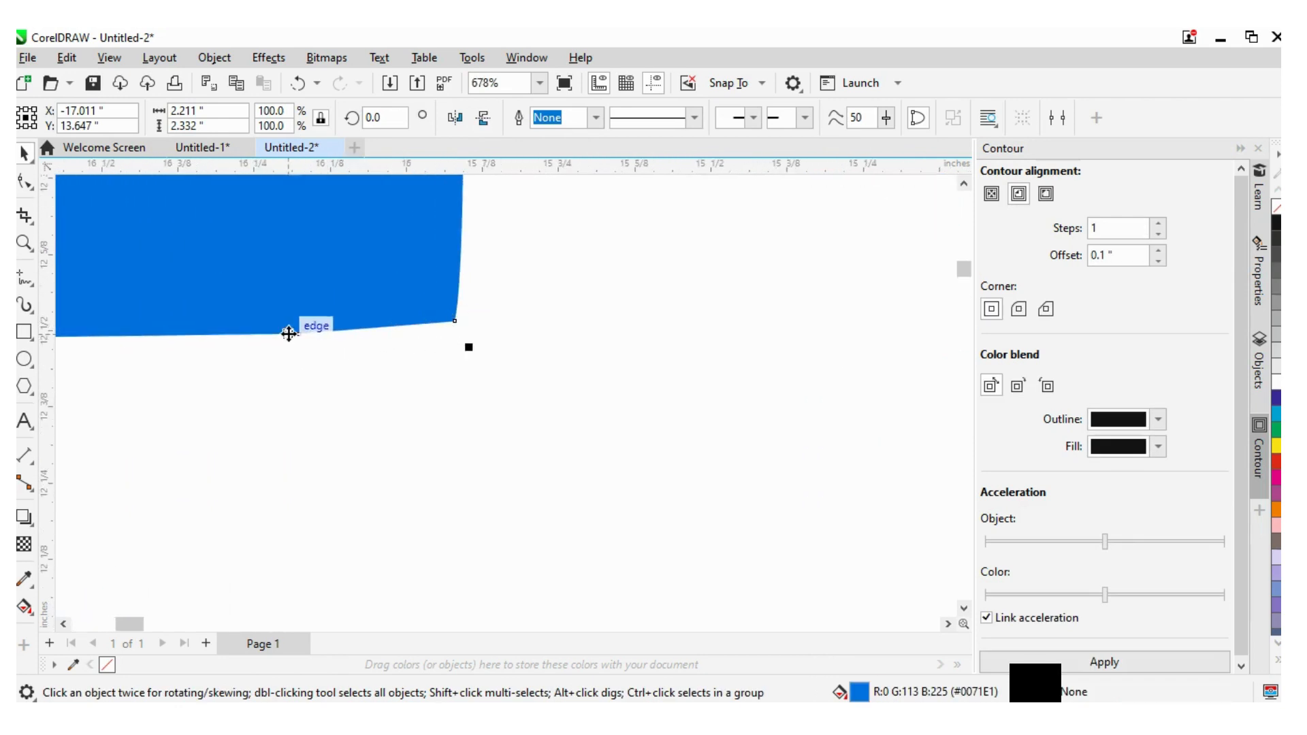
{"action": "left_click", "coordinate": [964, 183]}
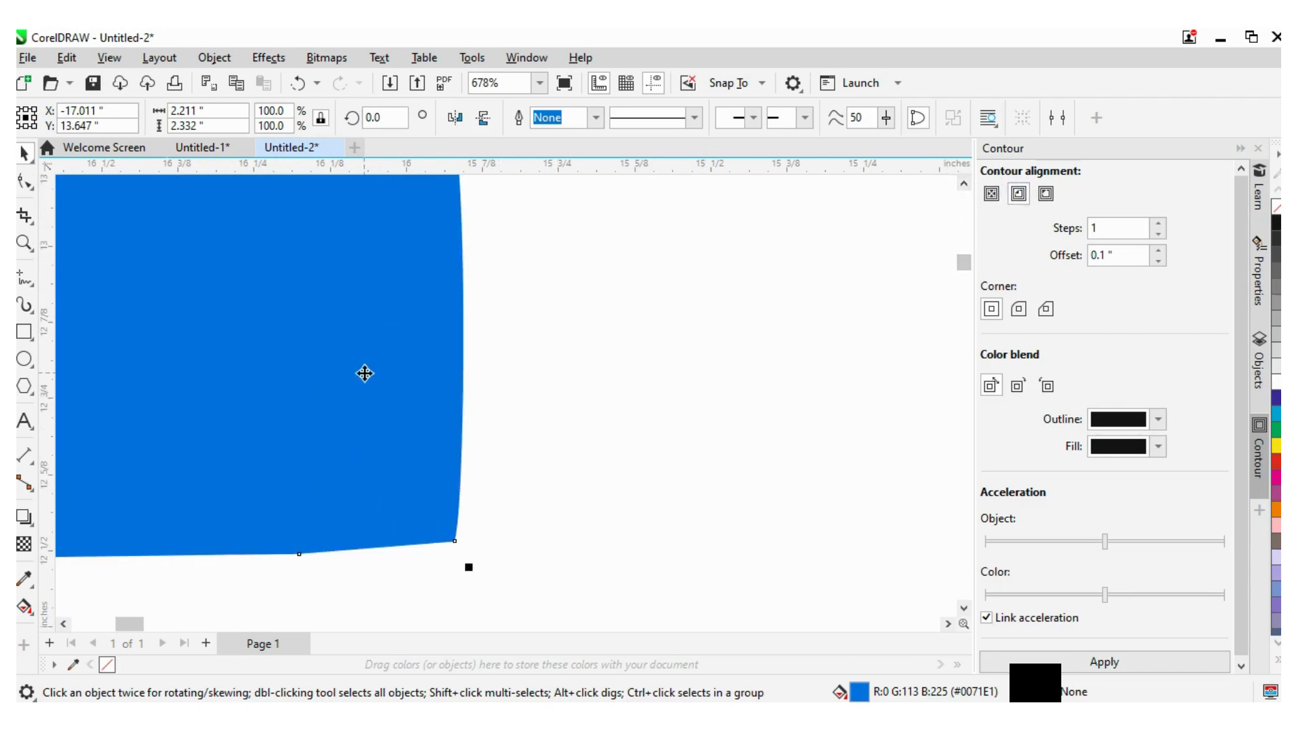
{"action": "scroll", "coordinate": [365, 374], "scroll_direction": "down", "scroll_amount": 1}
{"action": "scroll", "coordinate": [365, 374], "scroll_direction": "down", "scroll_amount": 1}
{"action": "scroll", "coordinate": [365, 374], "scroll_direction": "down", "scroll_amount": 2}
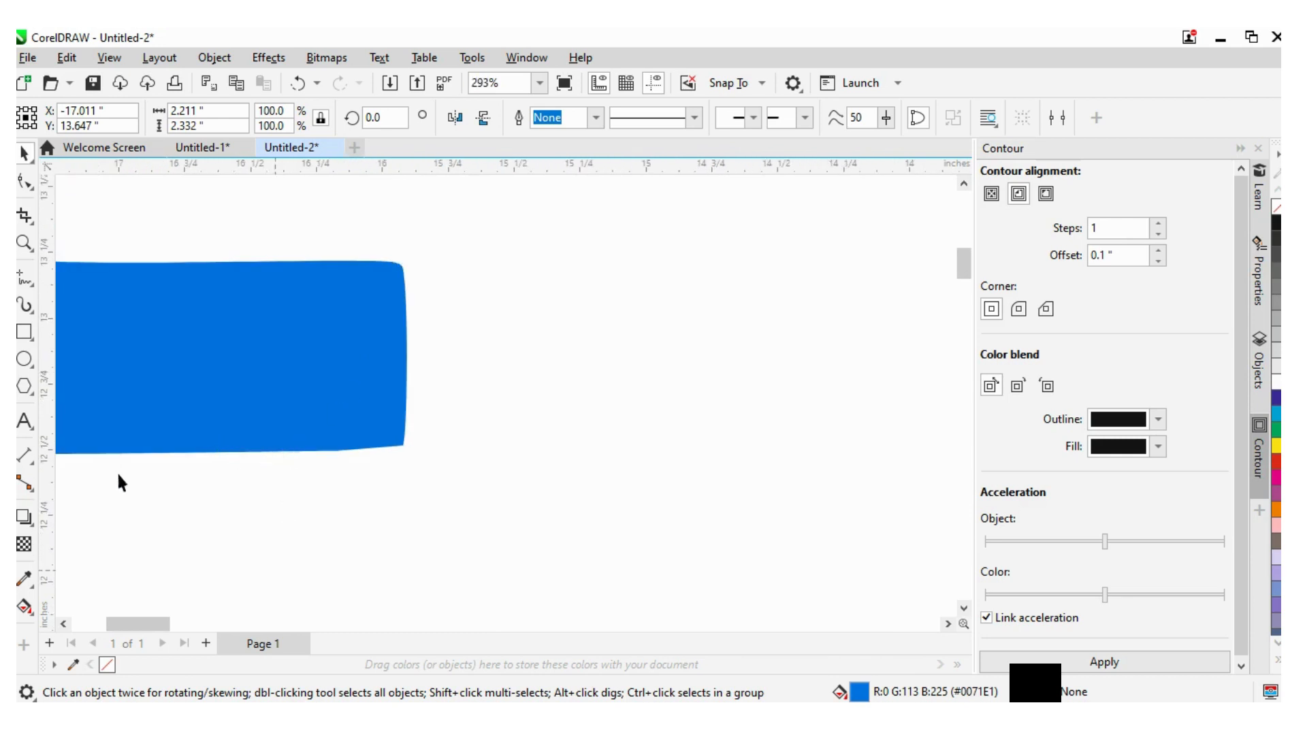
- Select the traced L letter and zoom in on its bottom-right corner
{"action": "left_click", "coordinate": [305, 470]}
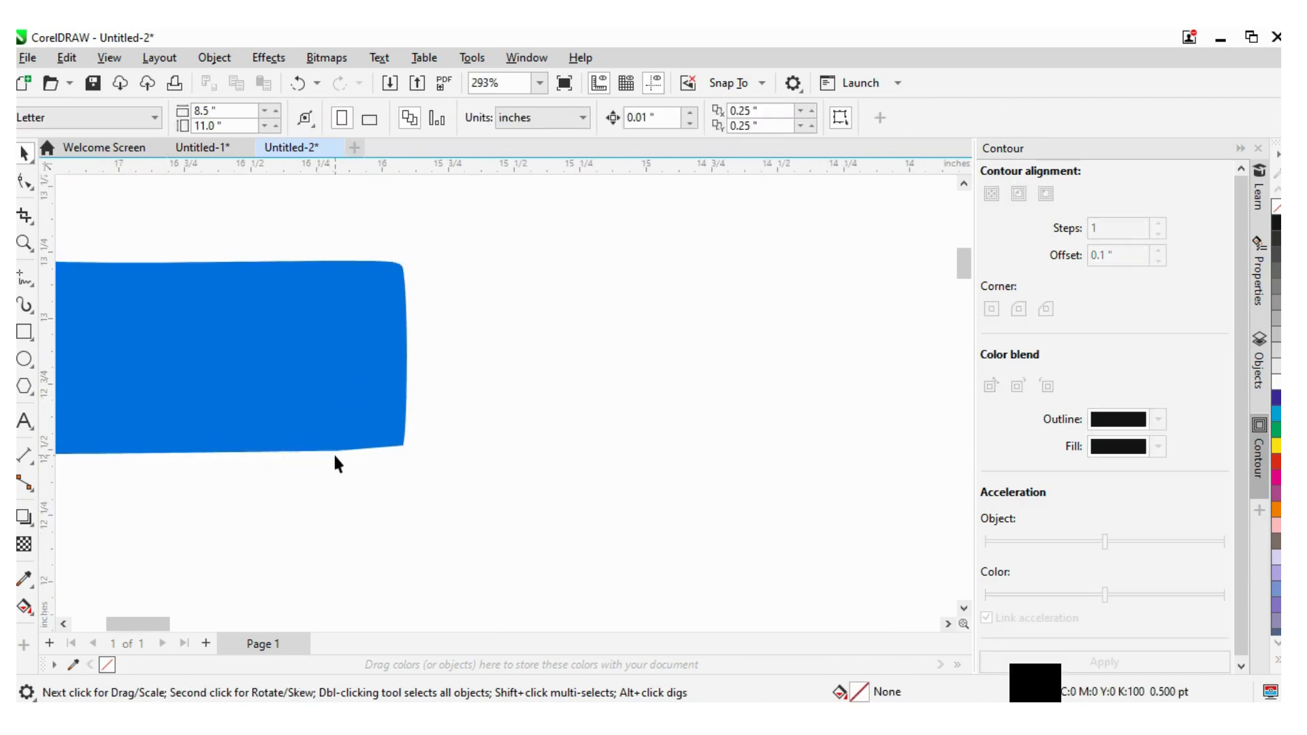
{"action": "left_click", "coordinate": [282, 394]}
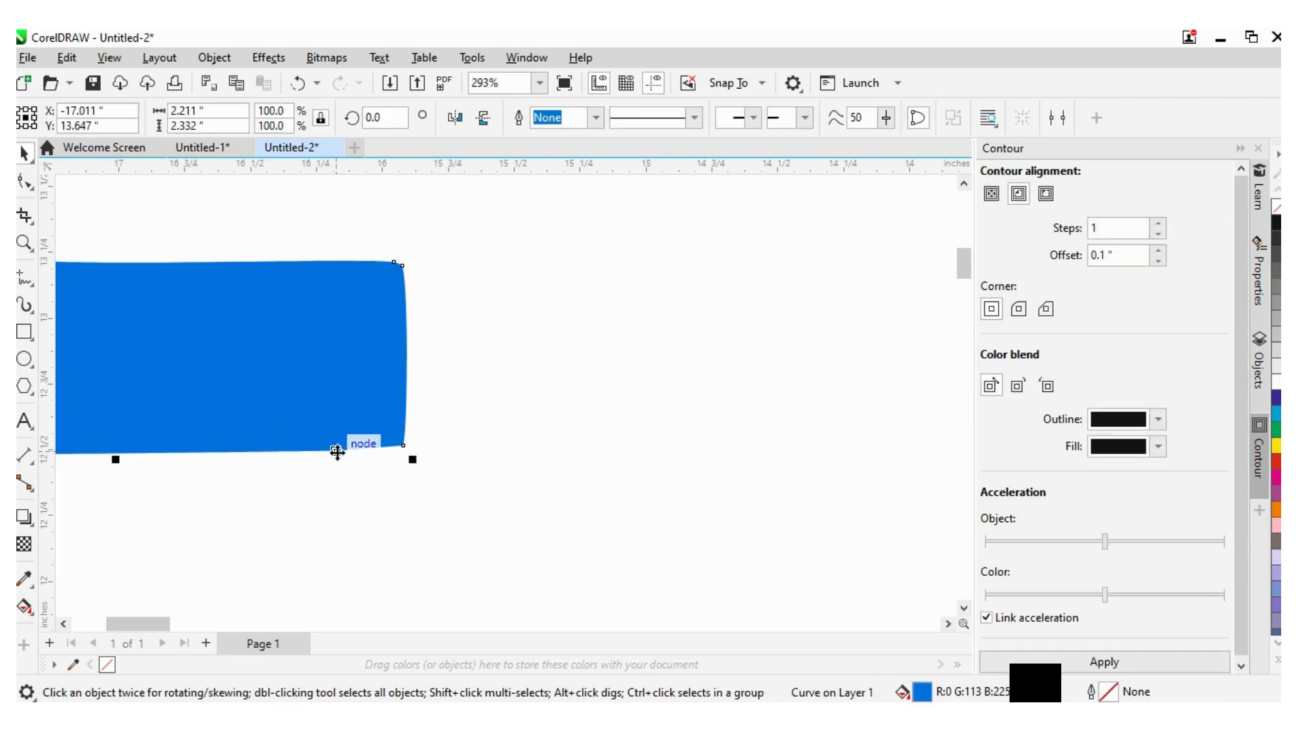
{"action": "left_click", "coordinate": [359, 508]}
{"action": "scroll", "coordinate": [321, 449], "scroll_direction": "up", "scroll_amount": 4}
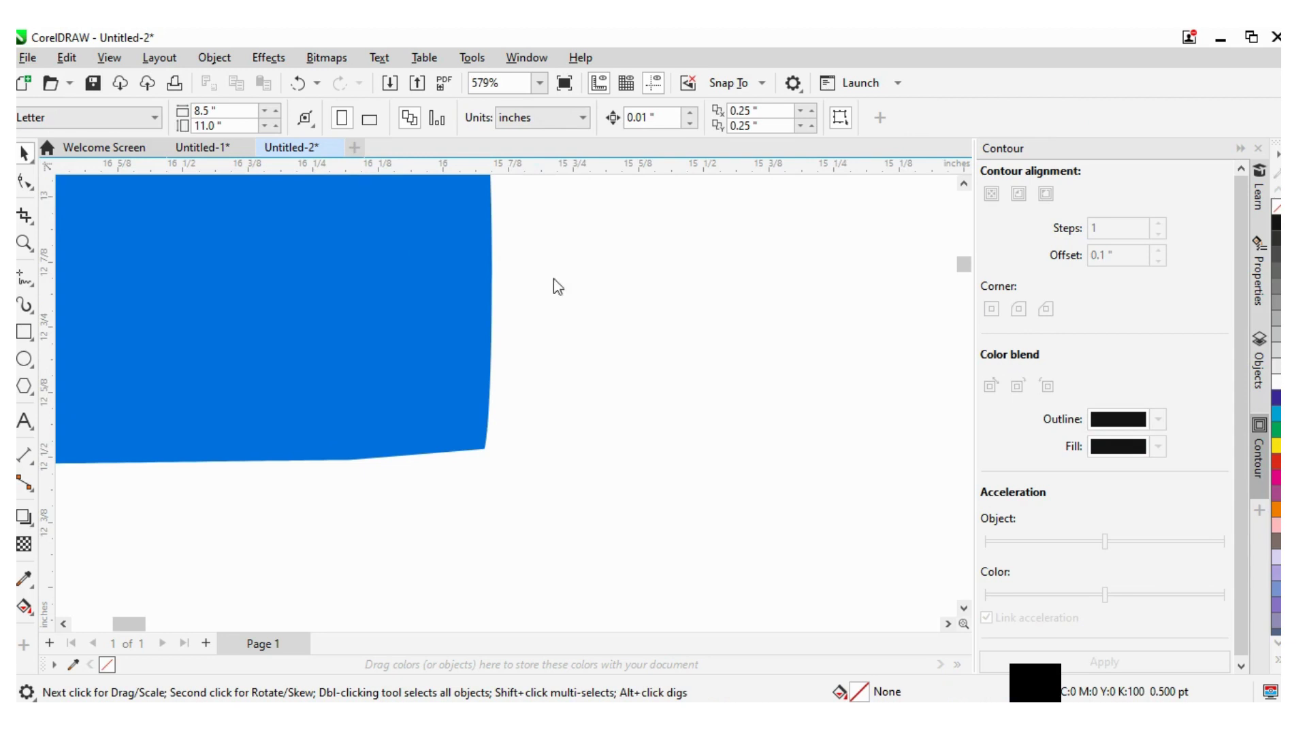
{"action": "left_click", "coordinate": [545, 457]}
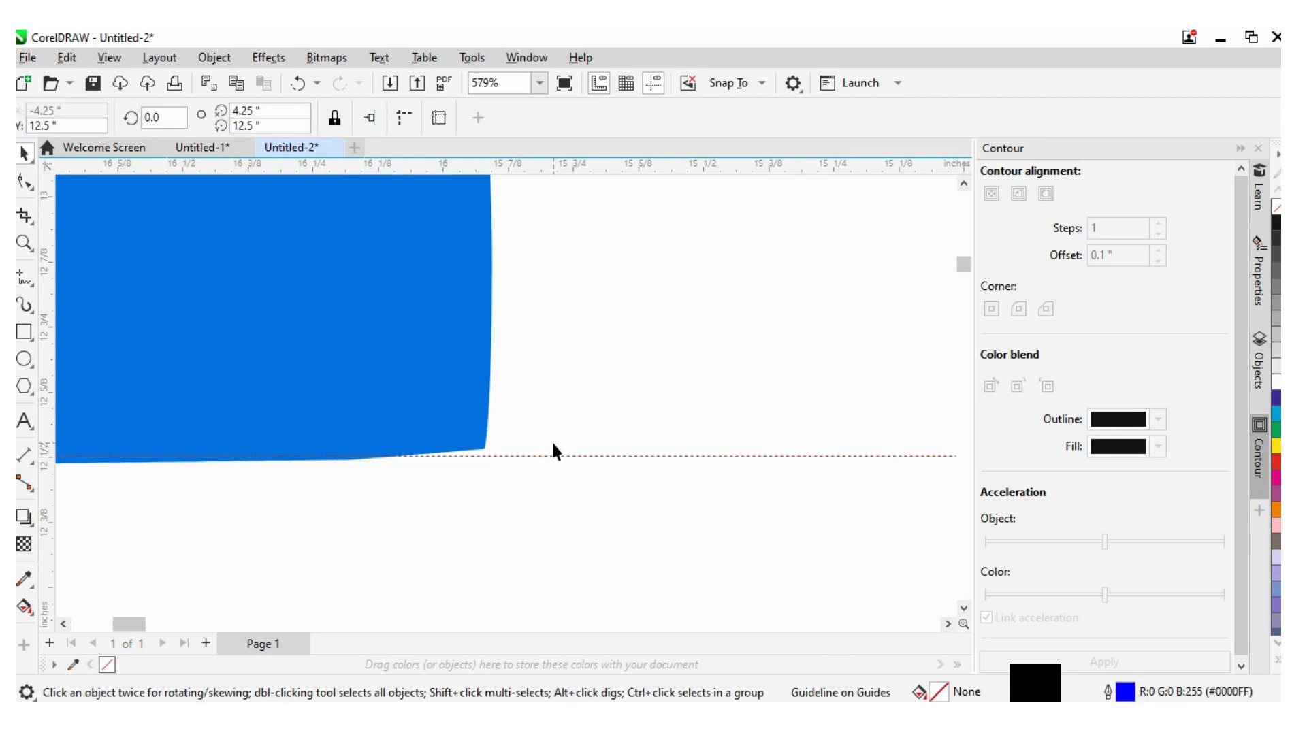
{"action": "mouse_move", "coordinate": [567, 458]}
{"action": "left_mouse_down"}
{"action": "mouse_move", "coordinate": [562, 488]}
{"action": "mouse_move", "coordinate": [579, 463]}
{"action": "left_mouse_up"}
{"action": "left_click_drag", "start_coordinate": [53, 501], "coordinate": [331, 542]}
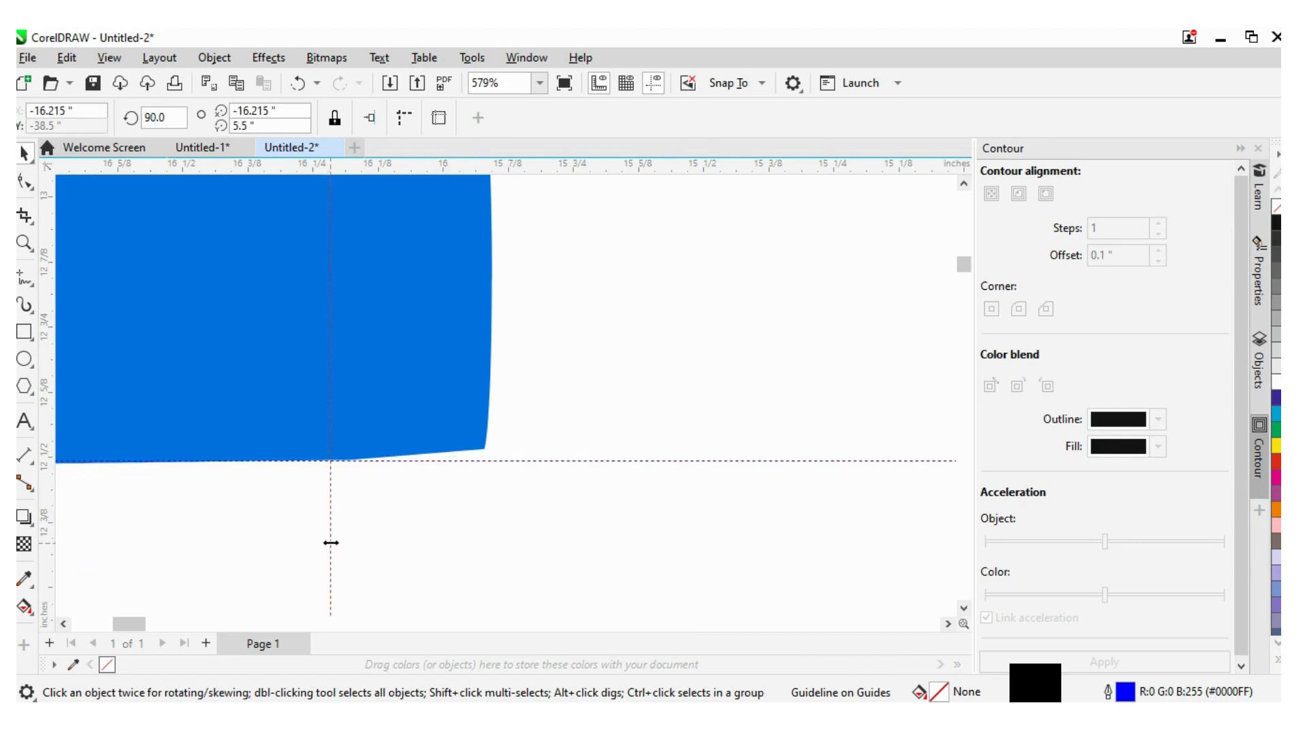
{"action": "key", "text": "Delete"}
{"action": "left_click", "coordinate": [532, 462]}
{"action": "key", "text": "Delete"}
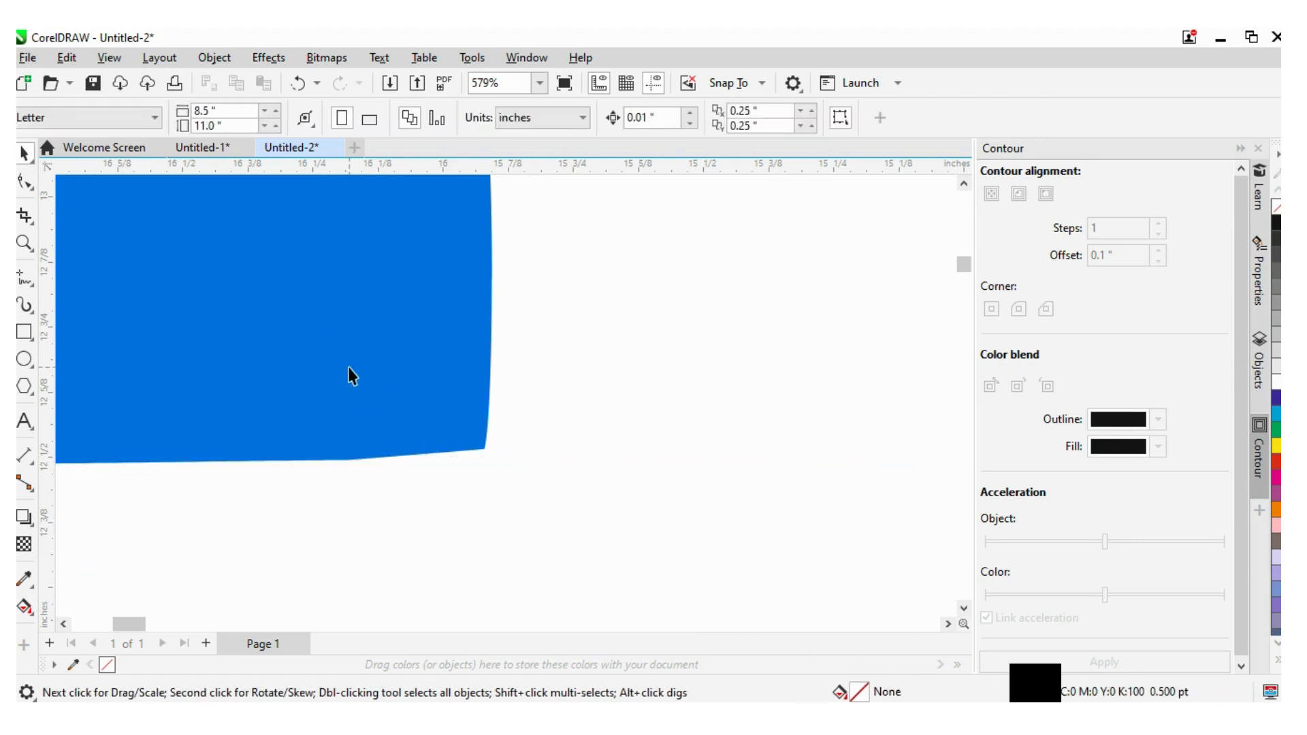
- Delete the extra node on the bottom edge of the traced L with the Shape tool
{"action": "left_click", "coordinate": [347, 365]}
{"action": "key", "text": "F10"}
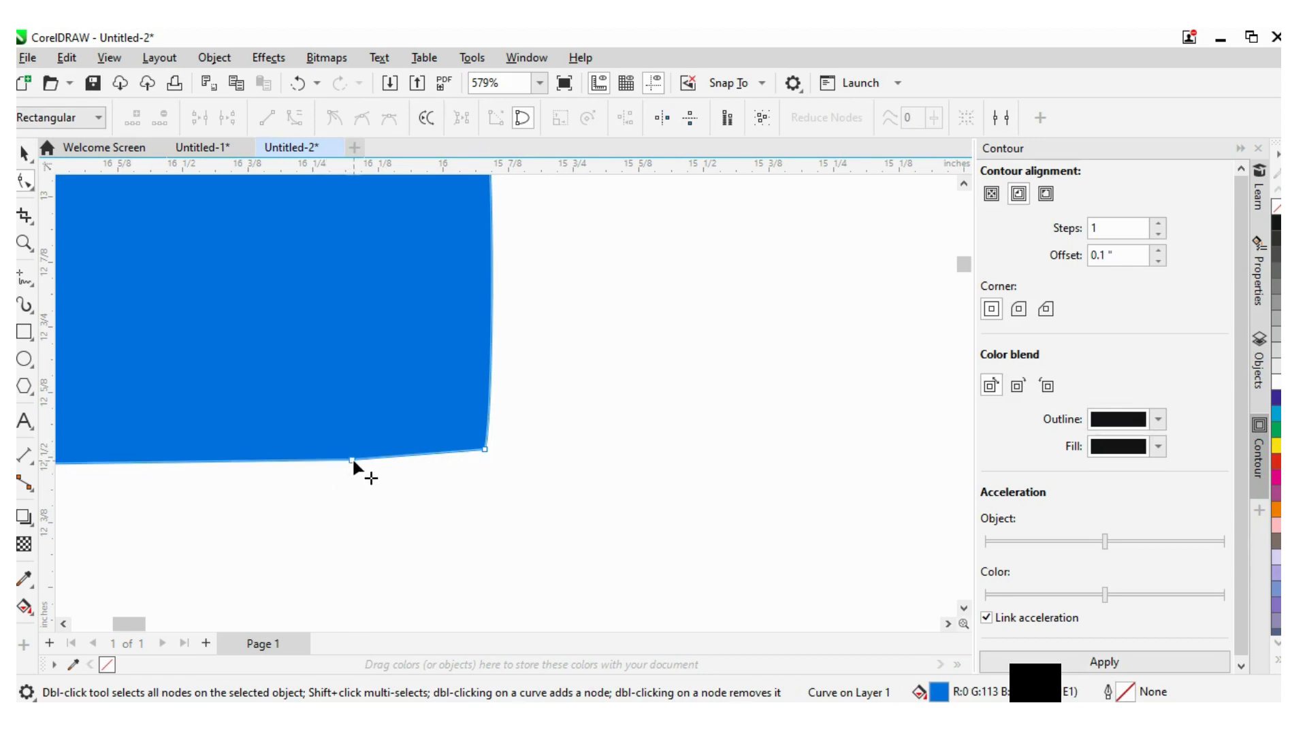
{"action": "left_click", "coordinate": [353, 460]}
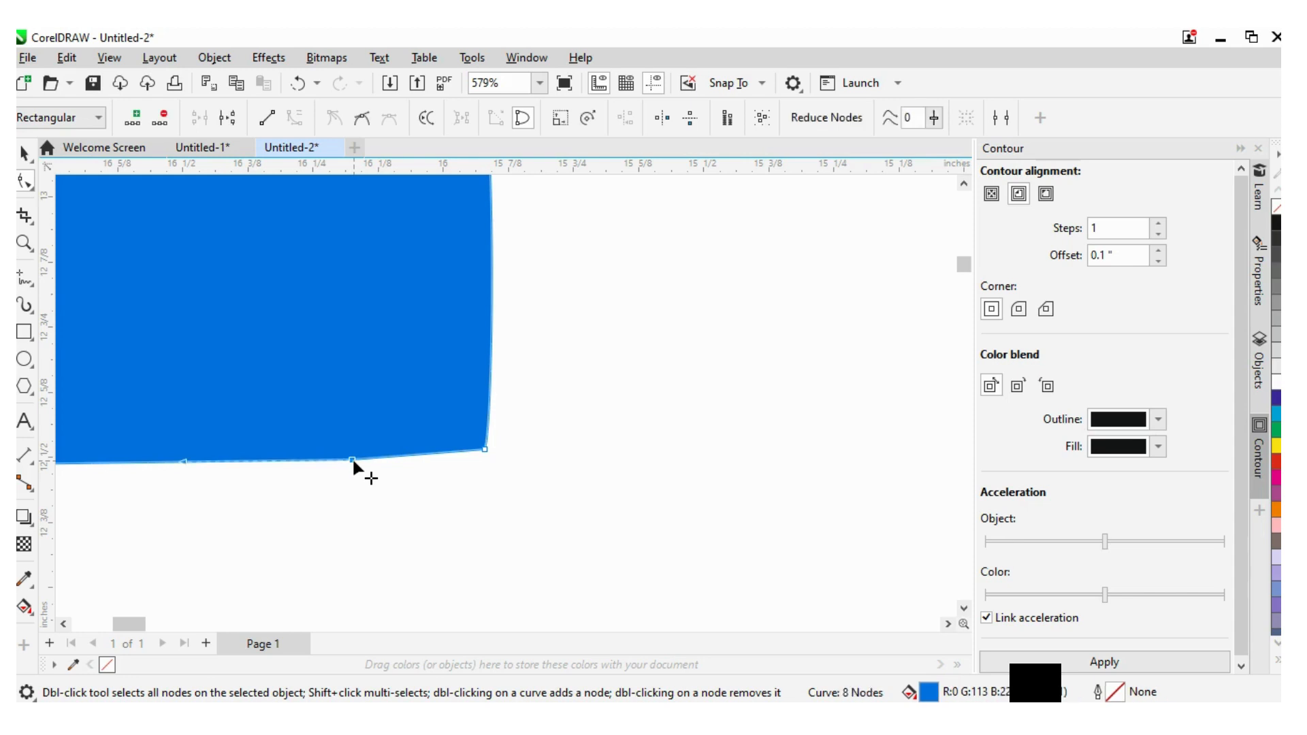
{"action": "right_click", "coordinate": [352, 461]}
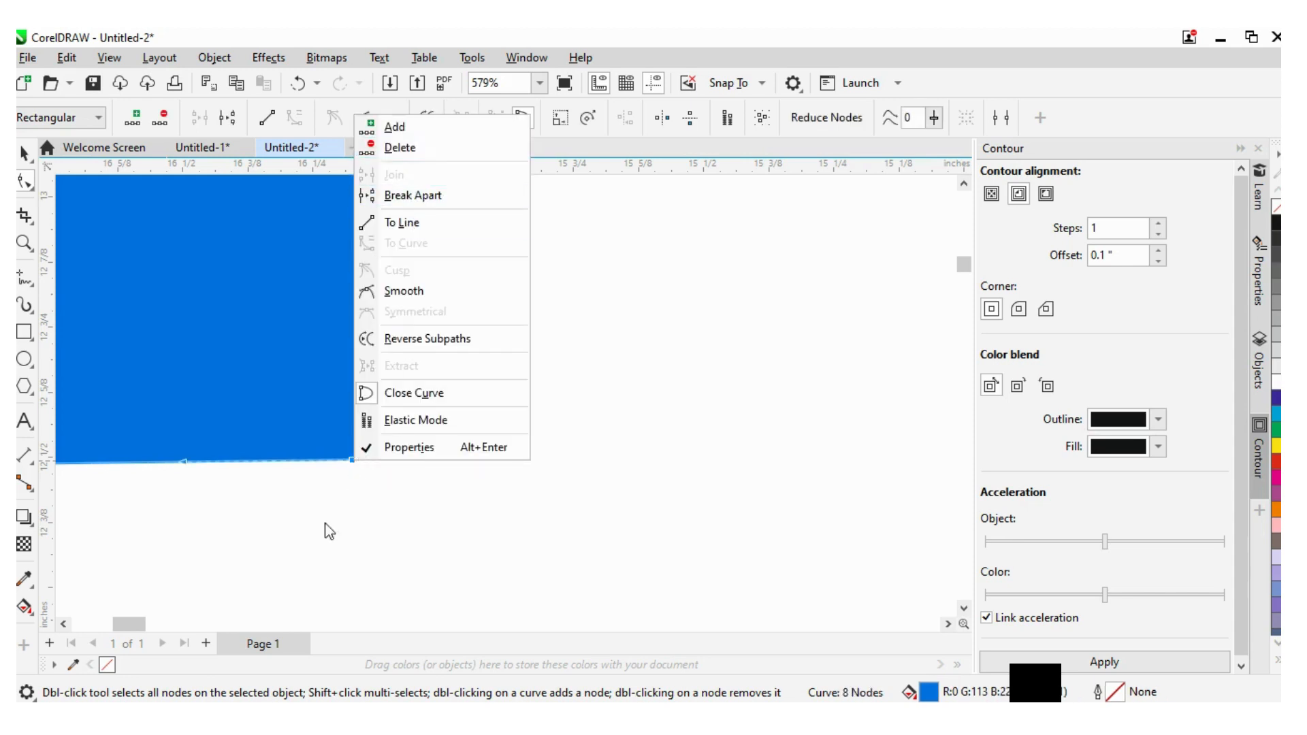
{"action": "left_click", "coordinate": [337, 477]}
{"action": "double_click", "coordinate": [352, 461]}
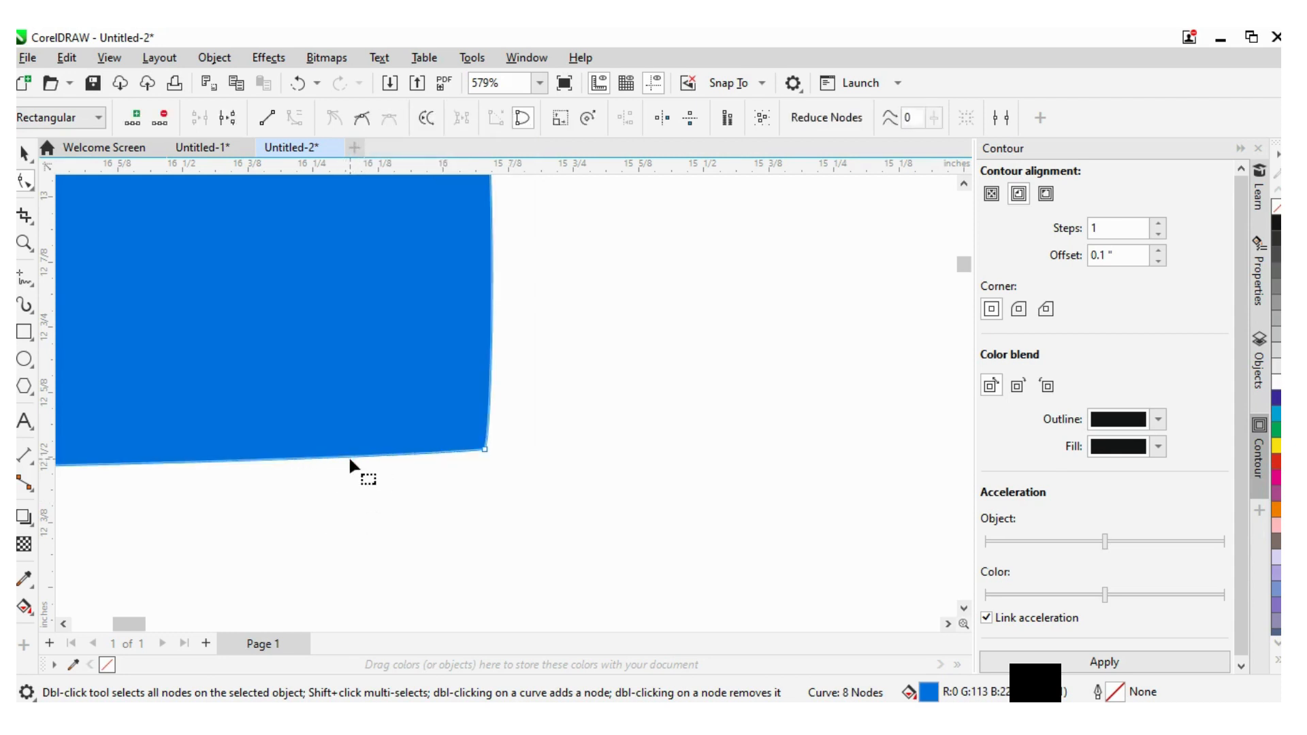
{"action": "scroll", "coordinate": [309, 523], "scroll_direction": "down", "scroll_amount": 4}
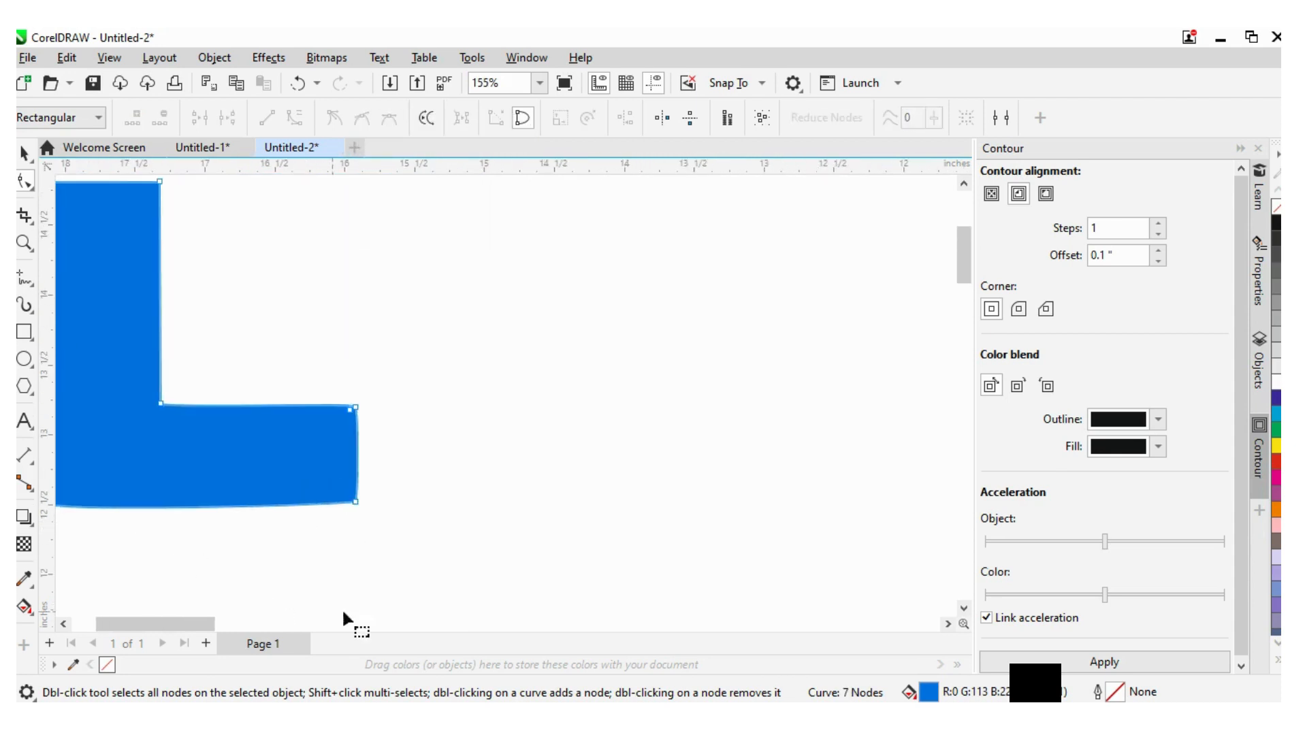
- Move the horizontal guideline to line up with the bottom edge of the L
{"action": "left_click", "coordinate": [64, 624]}
{"action": "left_click", "coordinate": [64, 624]}
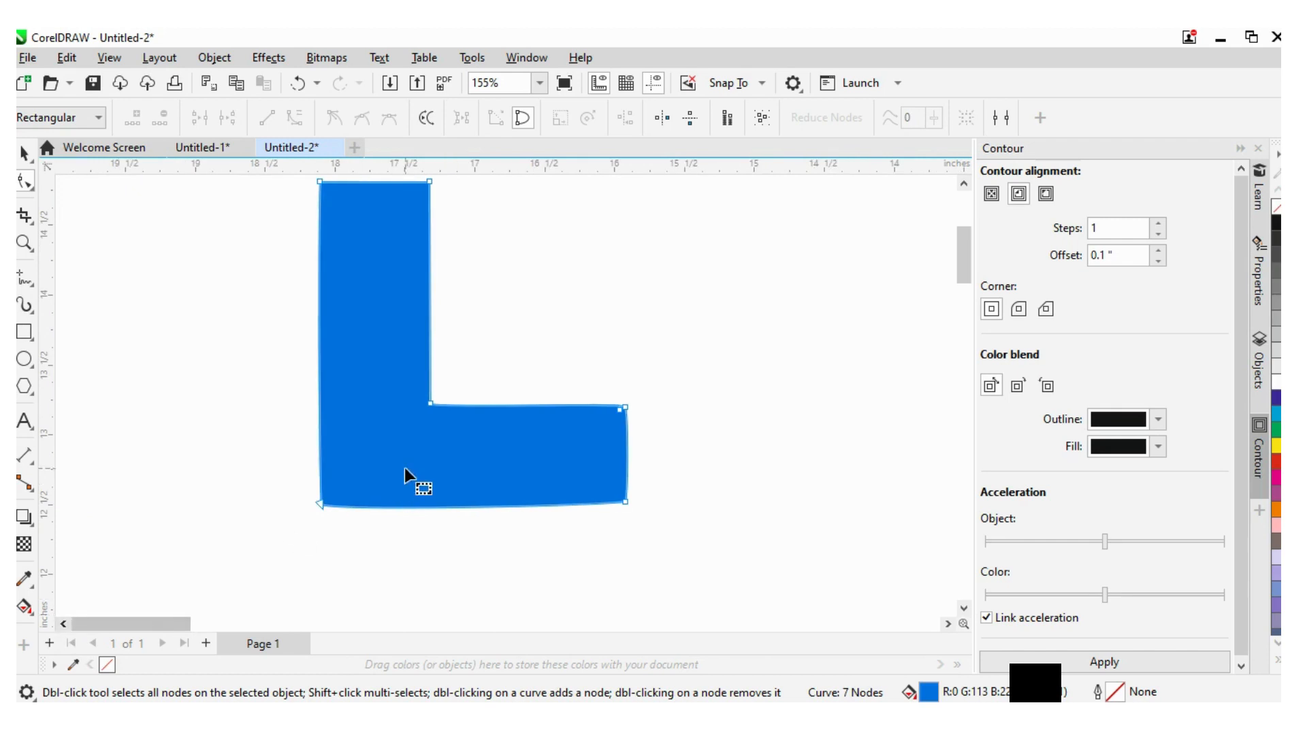
{"action": "scroll", "coordinate": [389, 498], "scroll_direction": "up", "scroll_amount": 1}
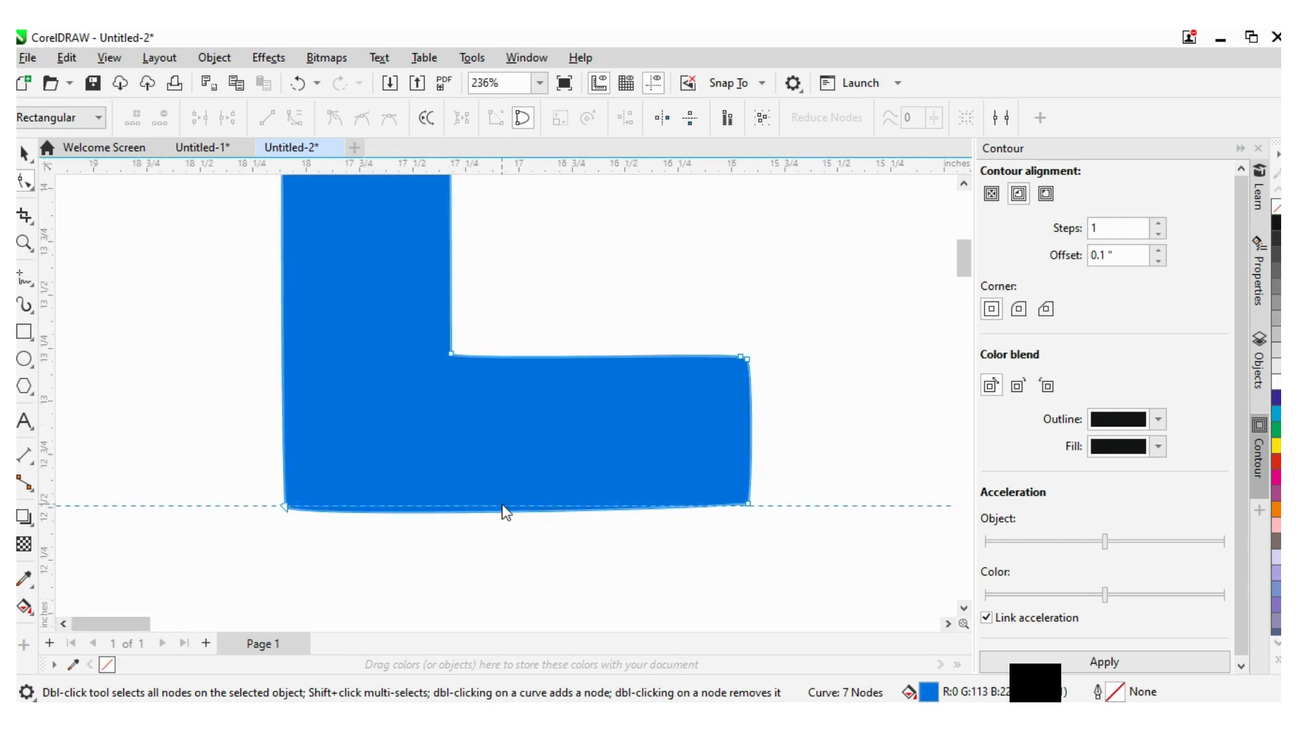
{"action": "left_click_drag", "start_coordinate": [503, 507], "coordinate": [400, 509]}
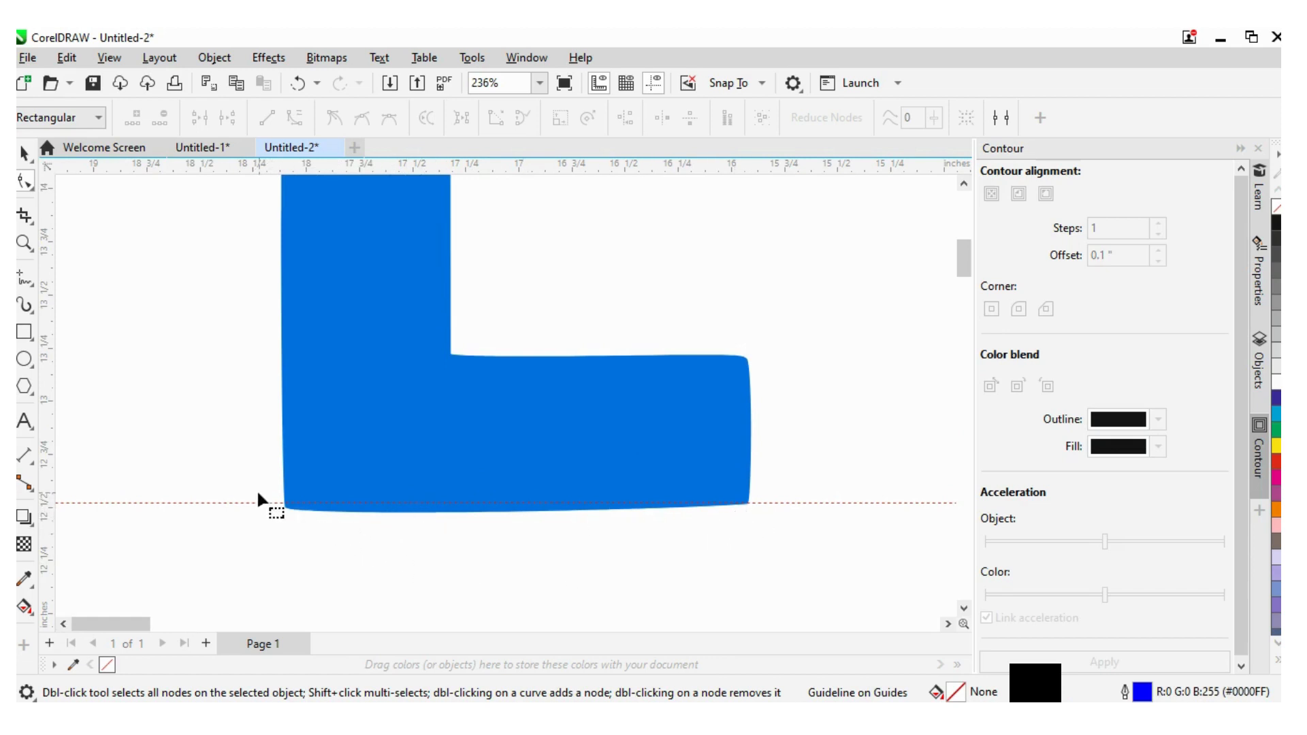
- Move the L's bottom-left node and its control handle onto the guideline to straighten the bottom edge
{"action": "scroll", "coordinate": [257, 489], "scroll_direction": "up", "scroll_amount": 4}
{"action": "scroll", "coordinate": [560, 524], "scroll_direction": "down", "scroll_amount": 2}
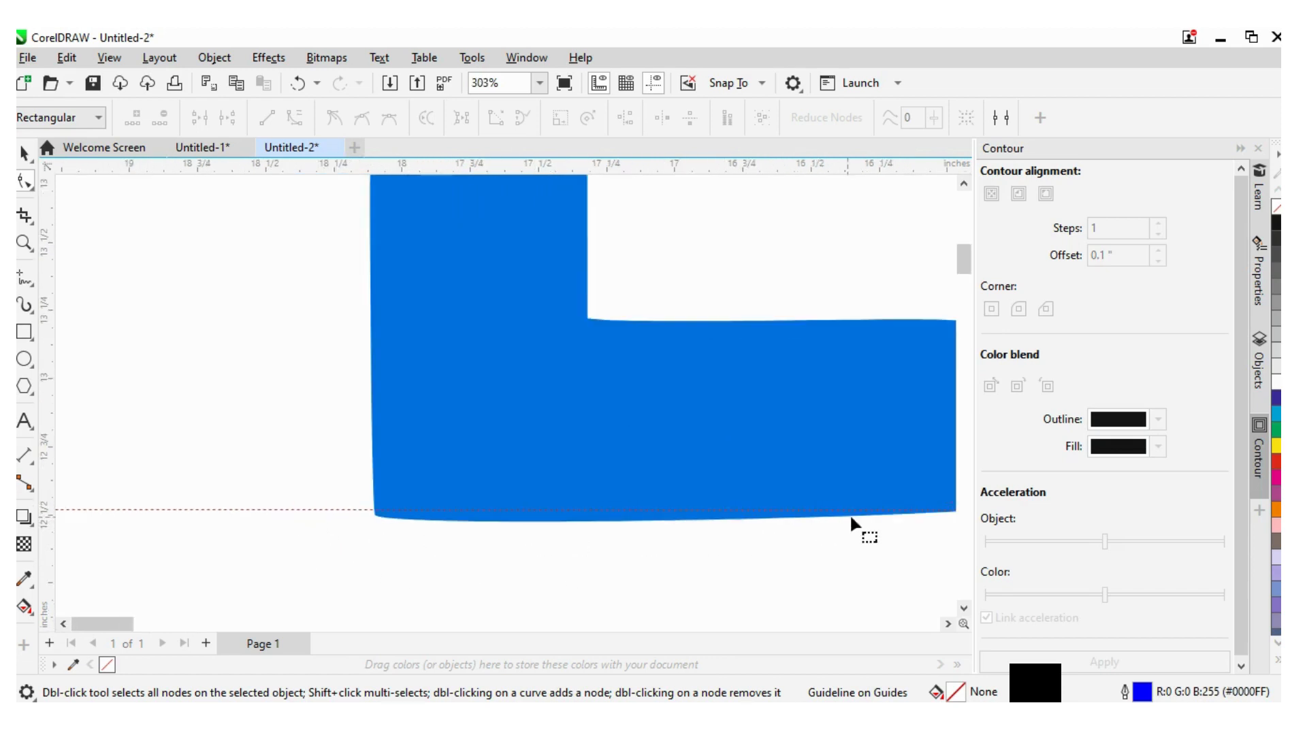
{"action": "left_click", "coordinate": [948, 624]}
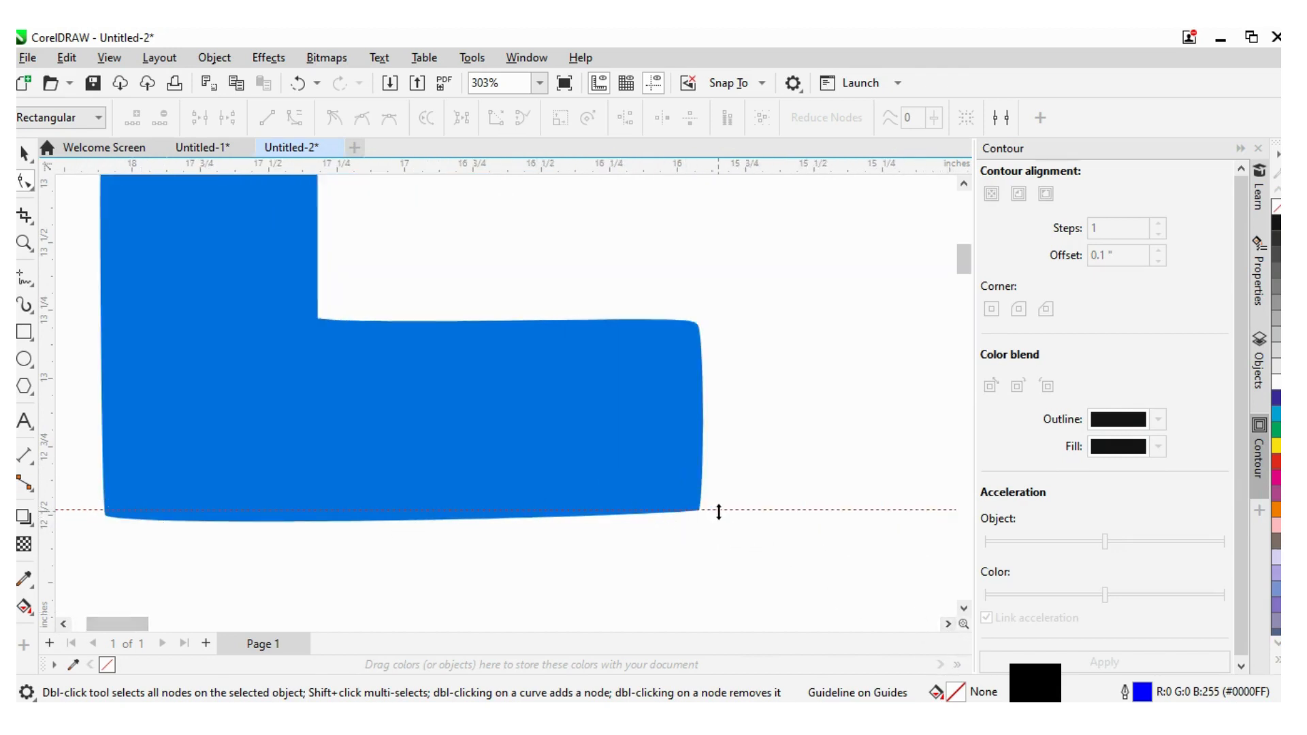
{"action": "left_click", "coordinate": [129, 521]}
{"action": "scroll", "coordinate": [95, 513], "scroll_direction": "up", "scroll_amount": 5}
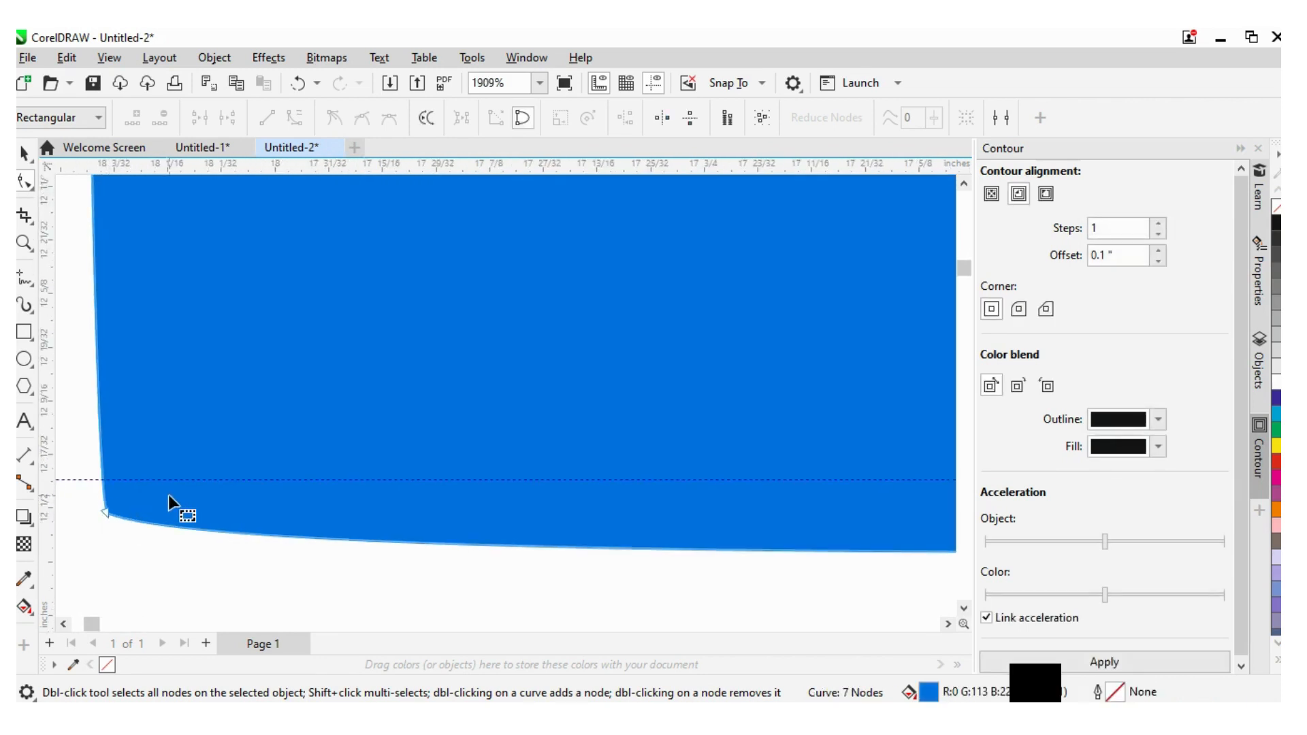
{"action": "left_click_drag", "start_coordinate": [104, 511], "coordinate": [108, 492]}
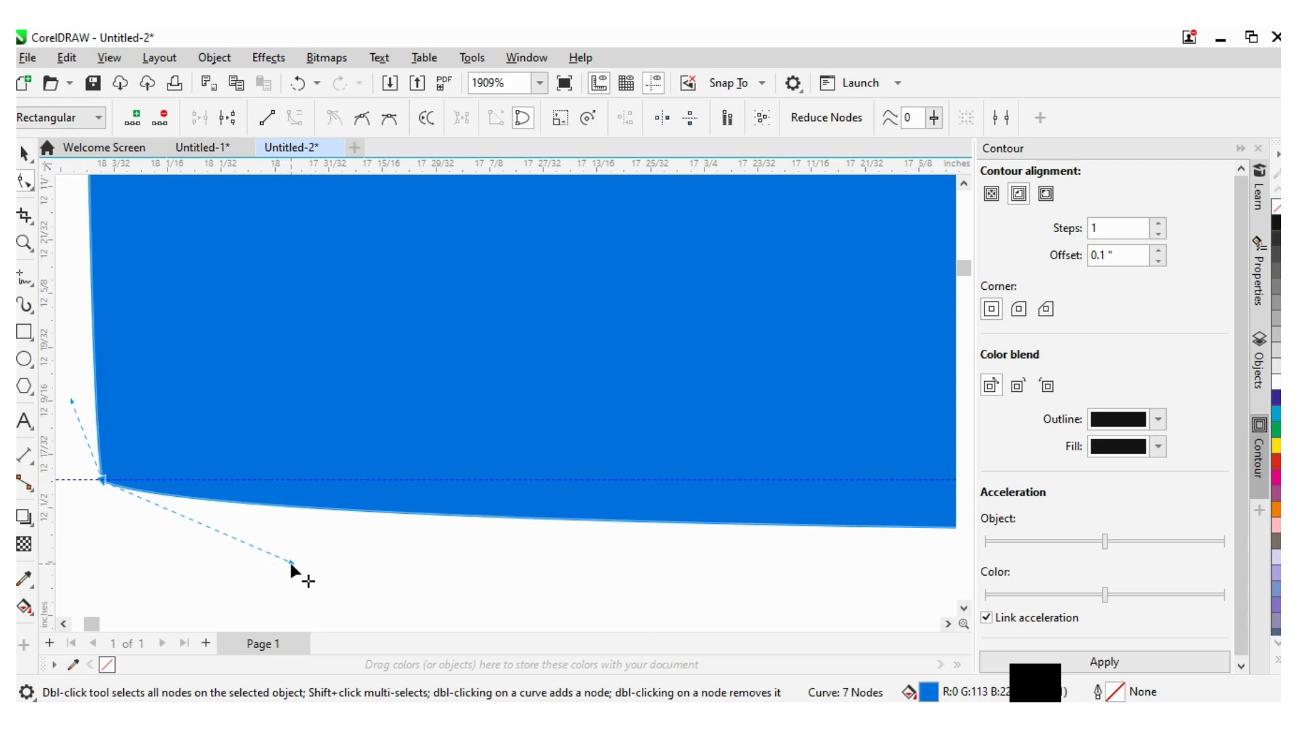
{"action": "left_click_drag", "start_coordinate": [288, 561], "coordinate": [353, 478]}
- Adjust the control handle at the L's bottom-right end onto the guideline
{"action": "scroll", "coordinate": [353, 480], "scroll_direction": "down", "scroll_amount": 4}
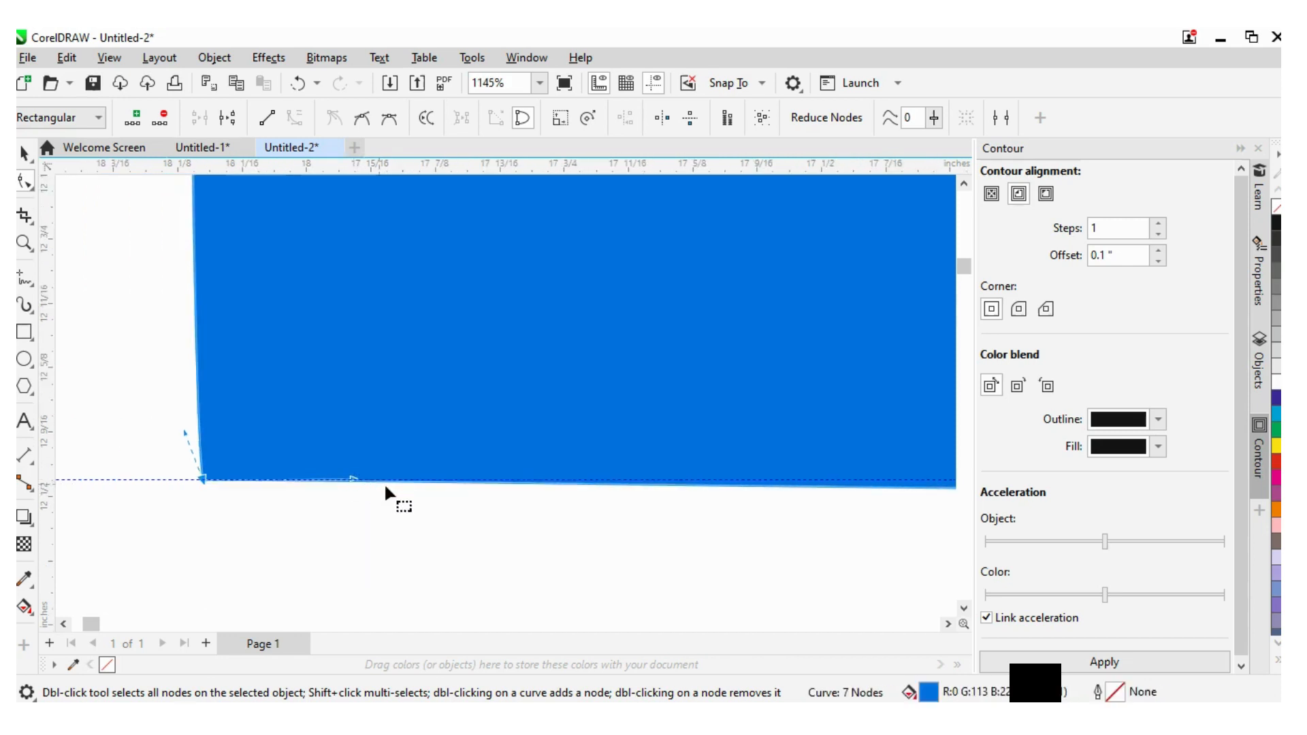
{"action": "left_click", "coordinate": [948, 623]}
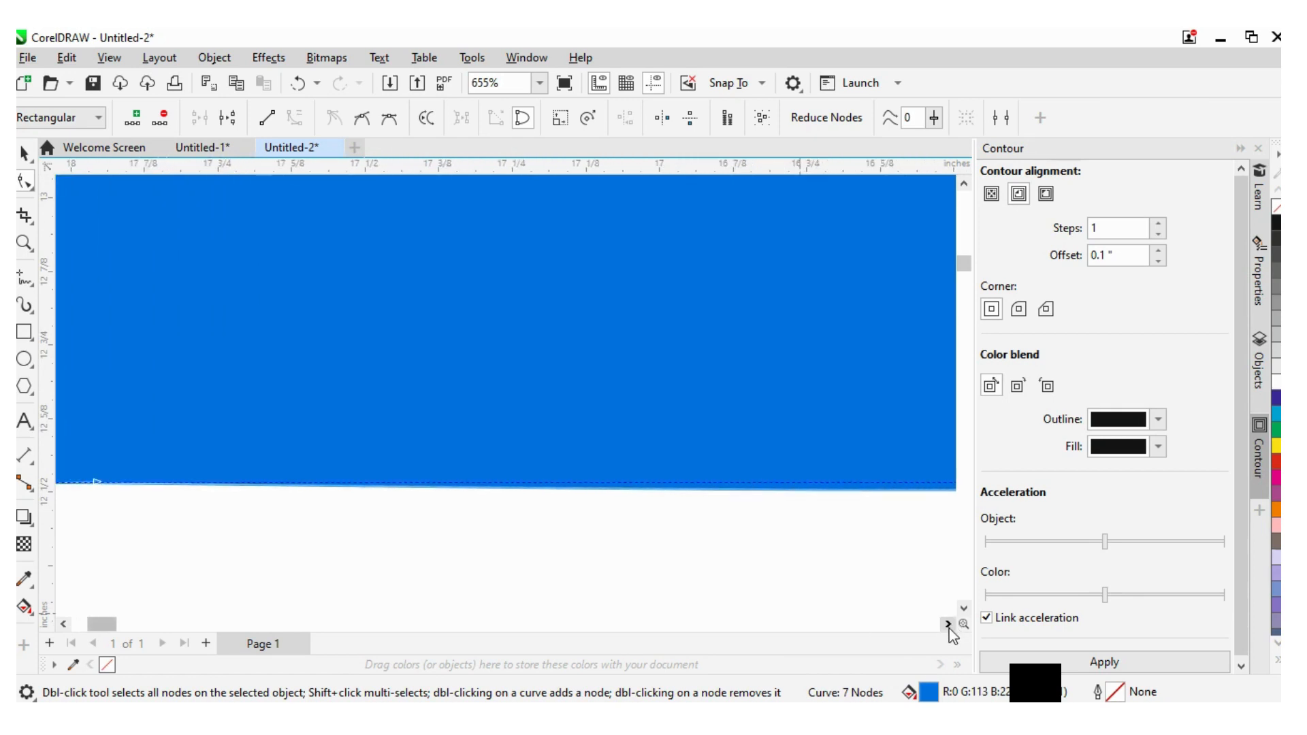
{"action": "scroll", "coordinate": [640, 497], "scroll_direction": "up", "scroll_amount": 2}
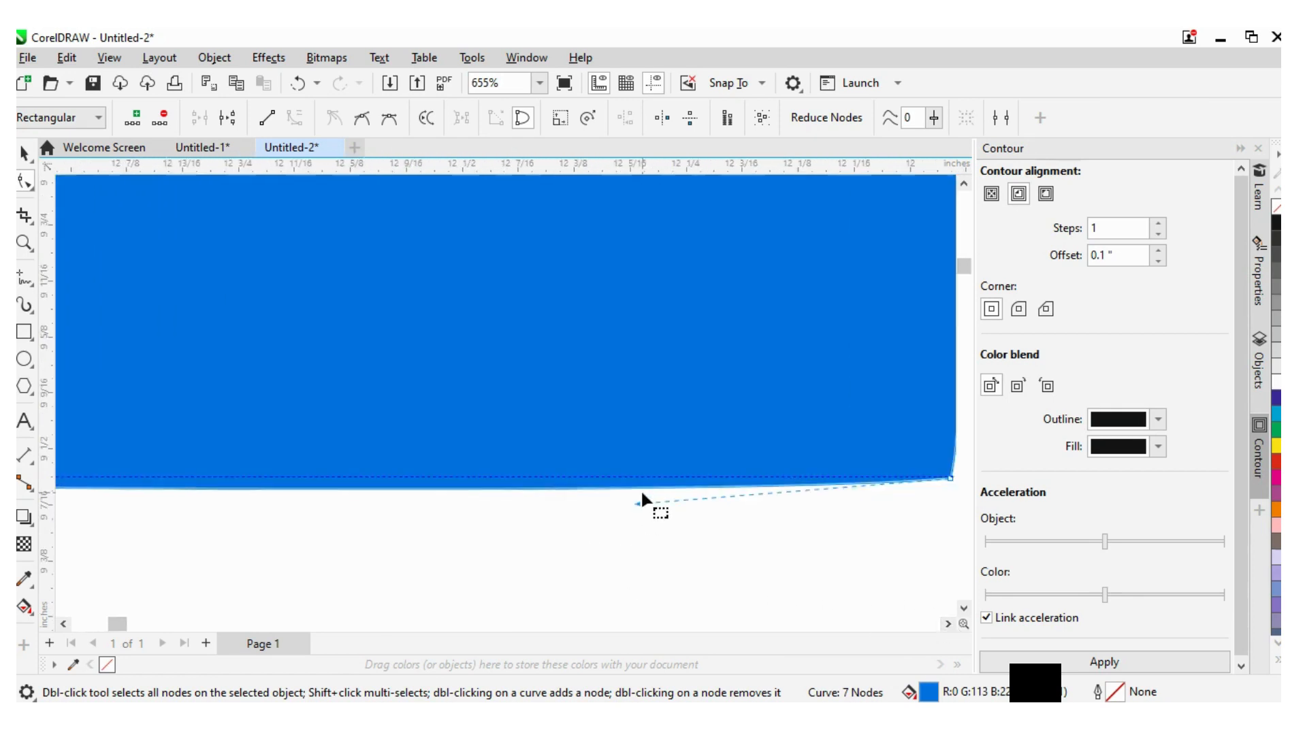
{"action": "left_click_drag", "start_coordinate": [636, 500], "coordinate": [640, 484]}
{"action": "scroll", "coordinate": [644, 480], "scroll_direction": "down", "scroll_amount": 3}
{"action": "scroll", "coordinate": [644, 480], "scroll_direction": "down", "scroll_amount": 1}
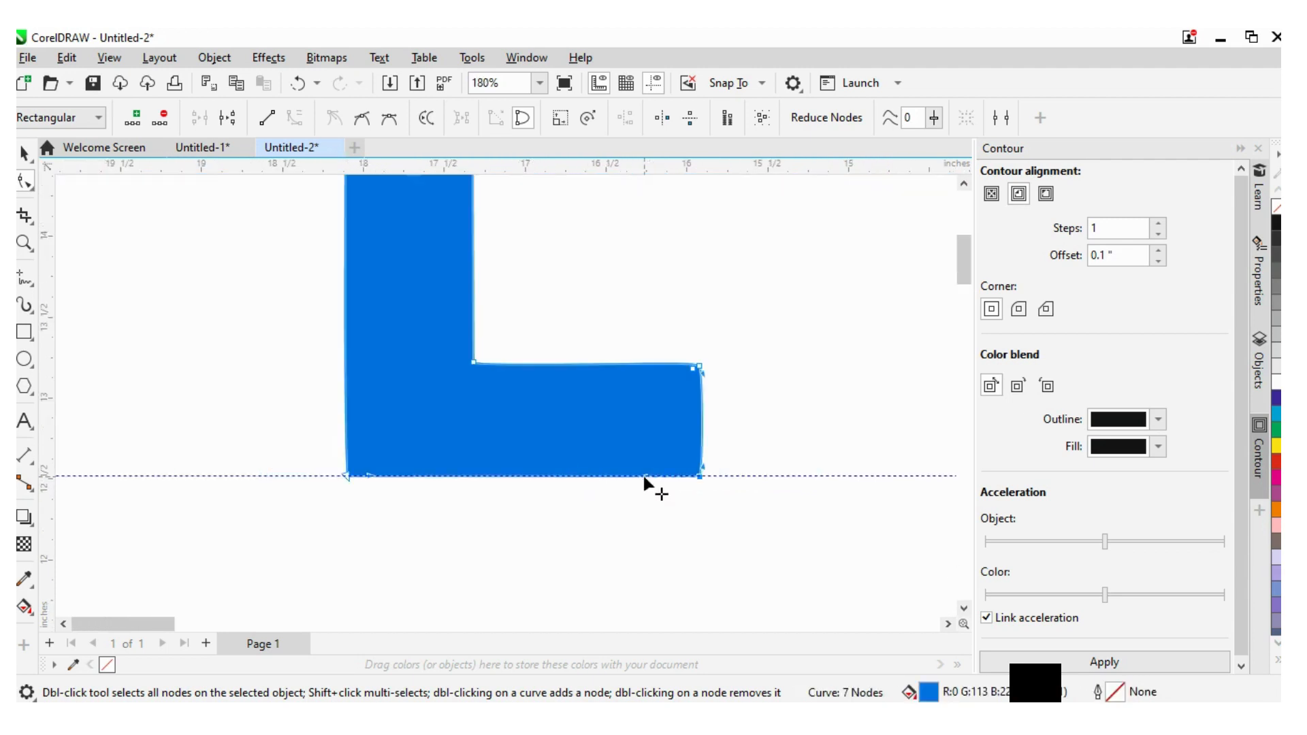
- Marquee-select the traced letters and delete them
{"action": "left_click", "coordinate": [24, 152]}
{"action": "left_click", "coordinate": [194, 303]}
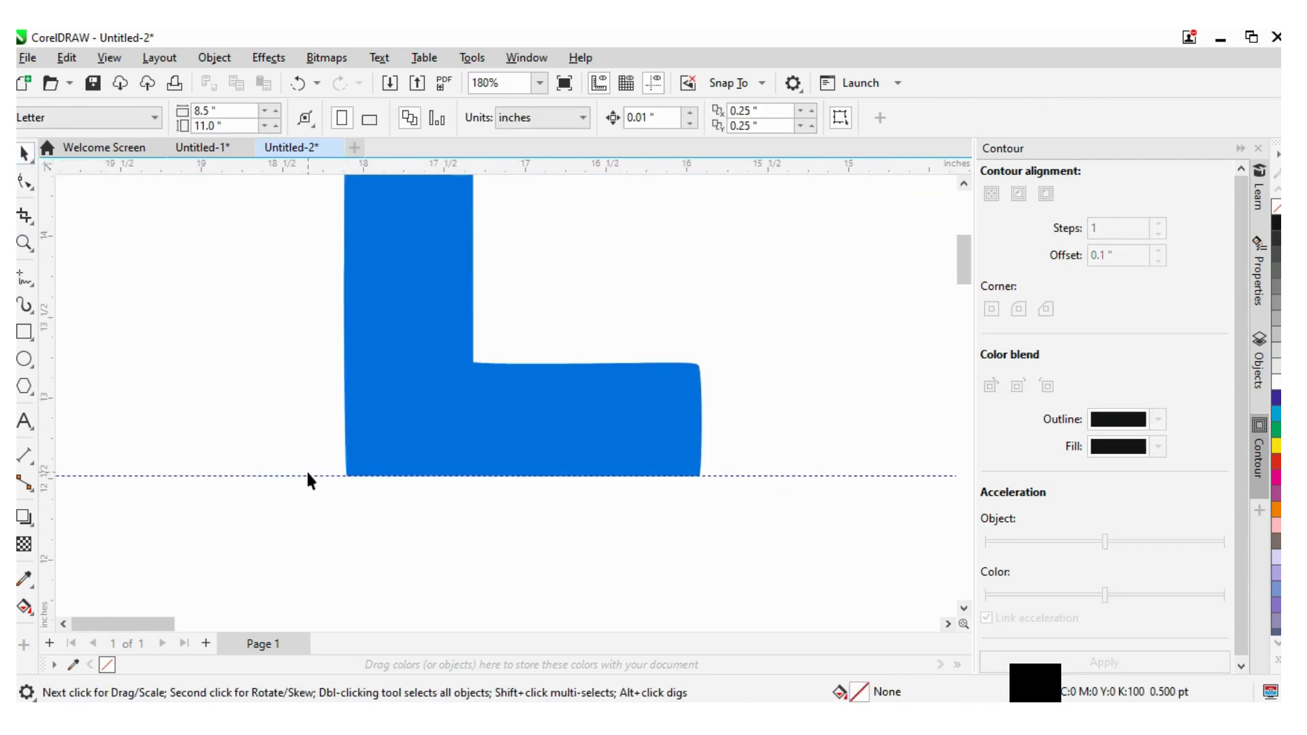
{"action": "scroll", "coordinate": [306, 470], "scroll_direction": "down", "scroll_amount": 10}
{"action": "left_click_drag", "start_coordinate": [239, 354], "coordinate": [527, 596]}
{"action": "key", "text": "Delete"}
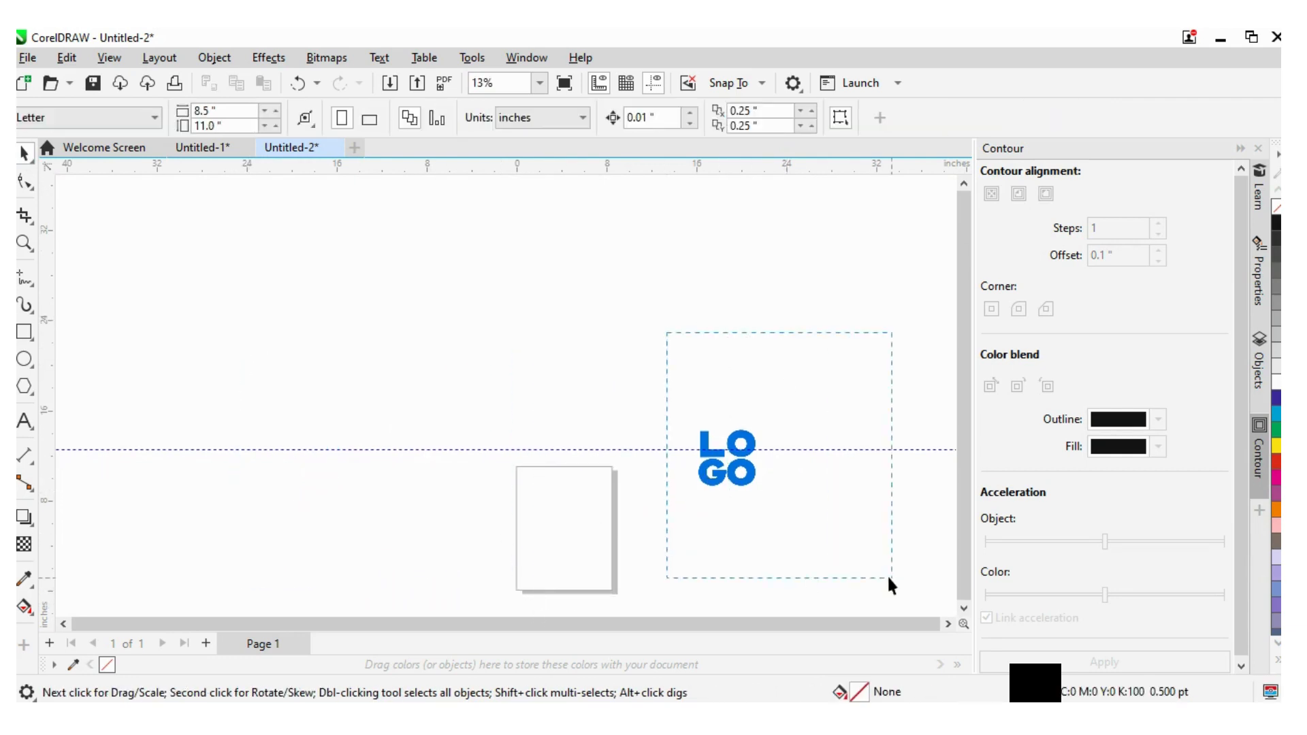
- Delete the original LOGO bitmap and any remaining object from the page
{"action": "left_click", "coordinate": [726, 467]}
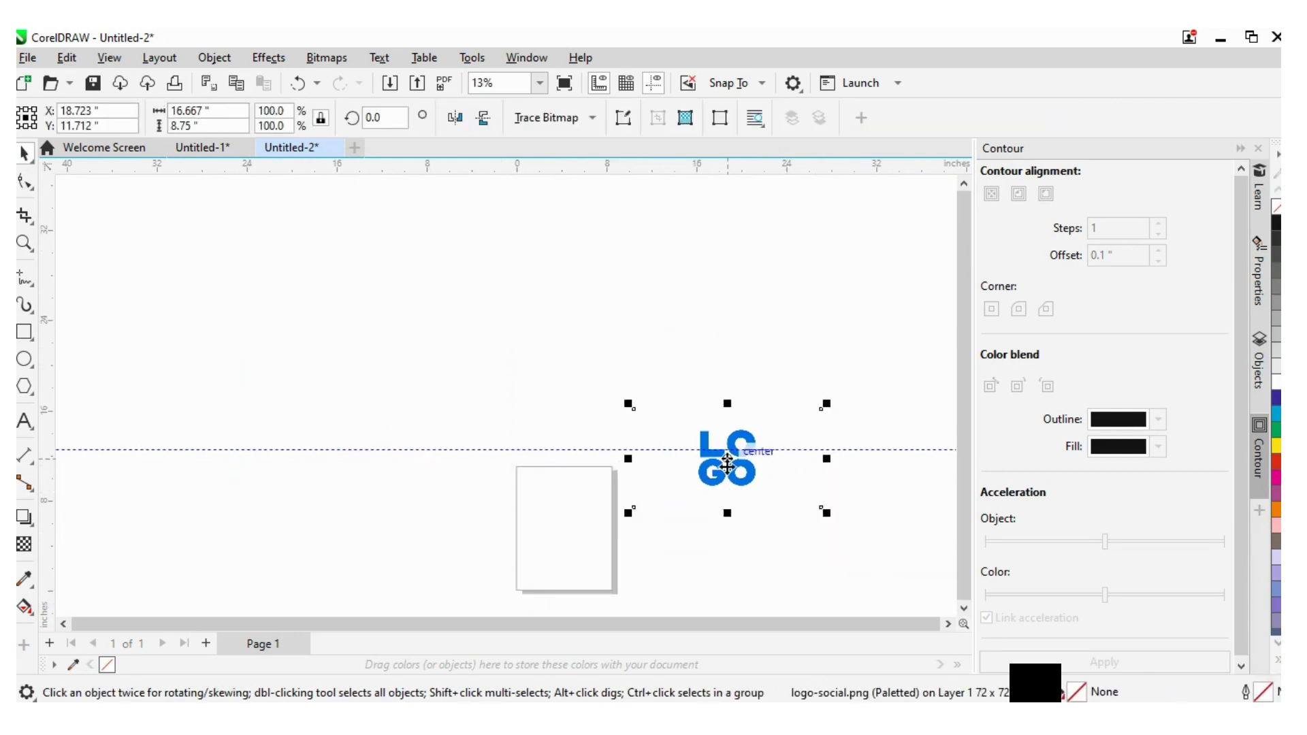
{"action": "key", "text": "Delete"}
{"action": "left_click", "coordinate": [463, 450]}
{"action": "key", "text": "Delete"}
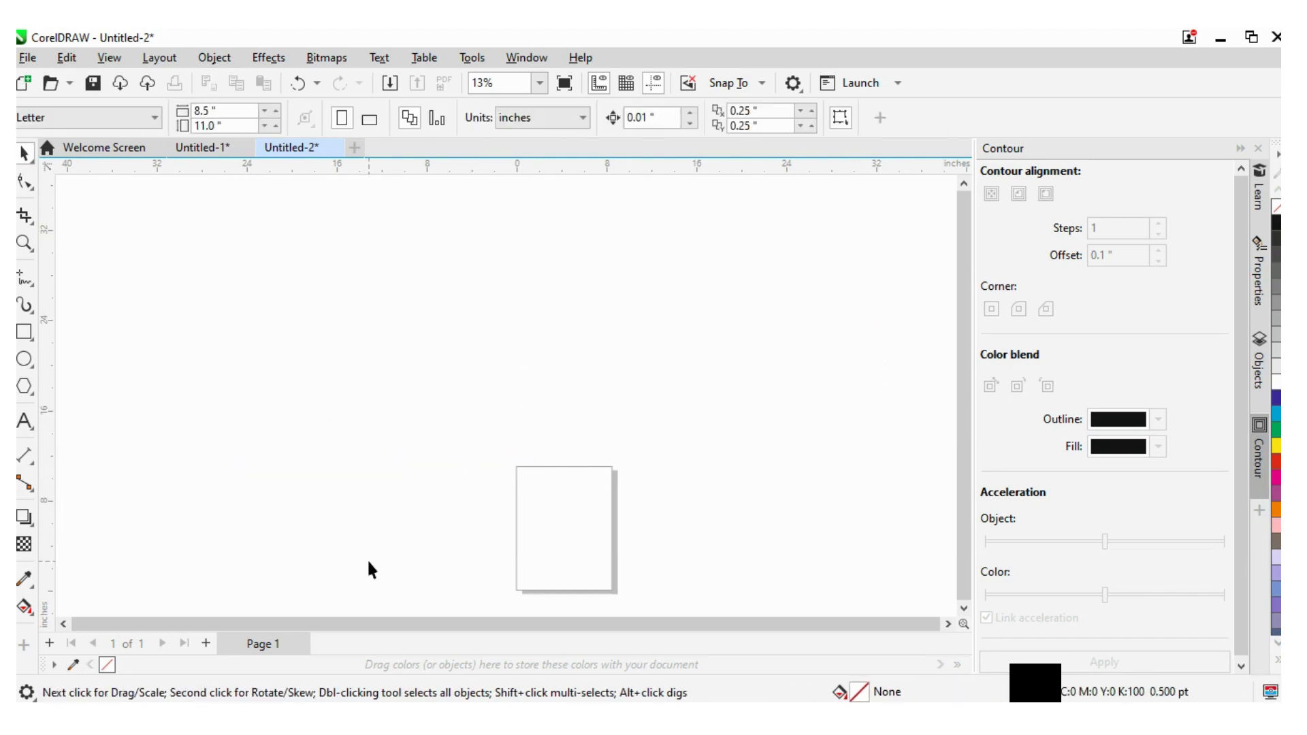
- Import the business-logo-design-template JPG image and place it on the canvas
{"action": "key", "text": "alt+f"}
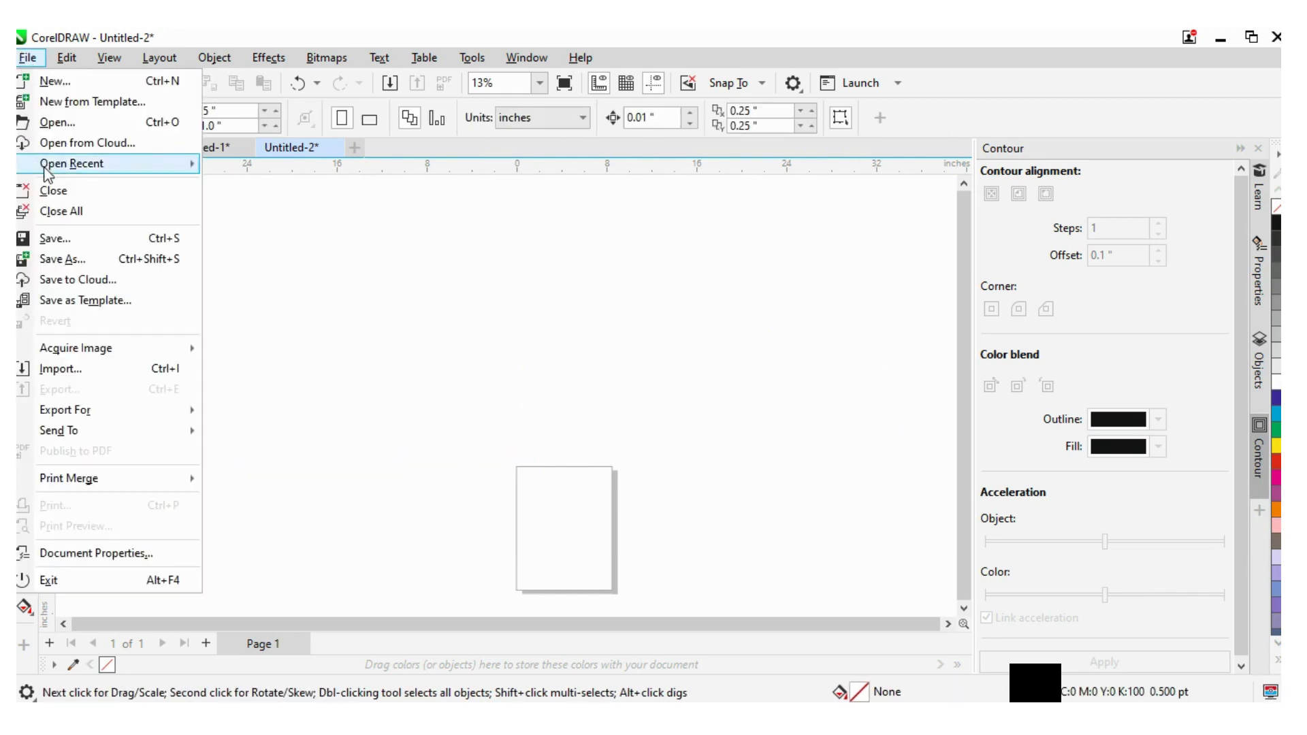
{"action": "left_click", "coordinate": [95, 368]}
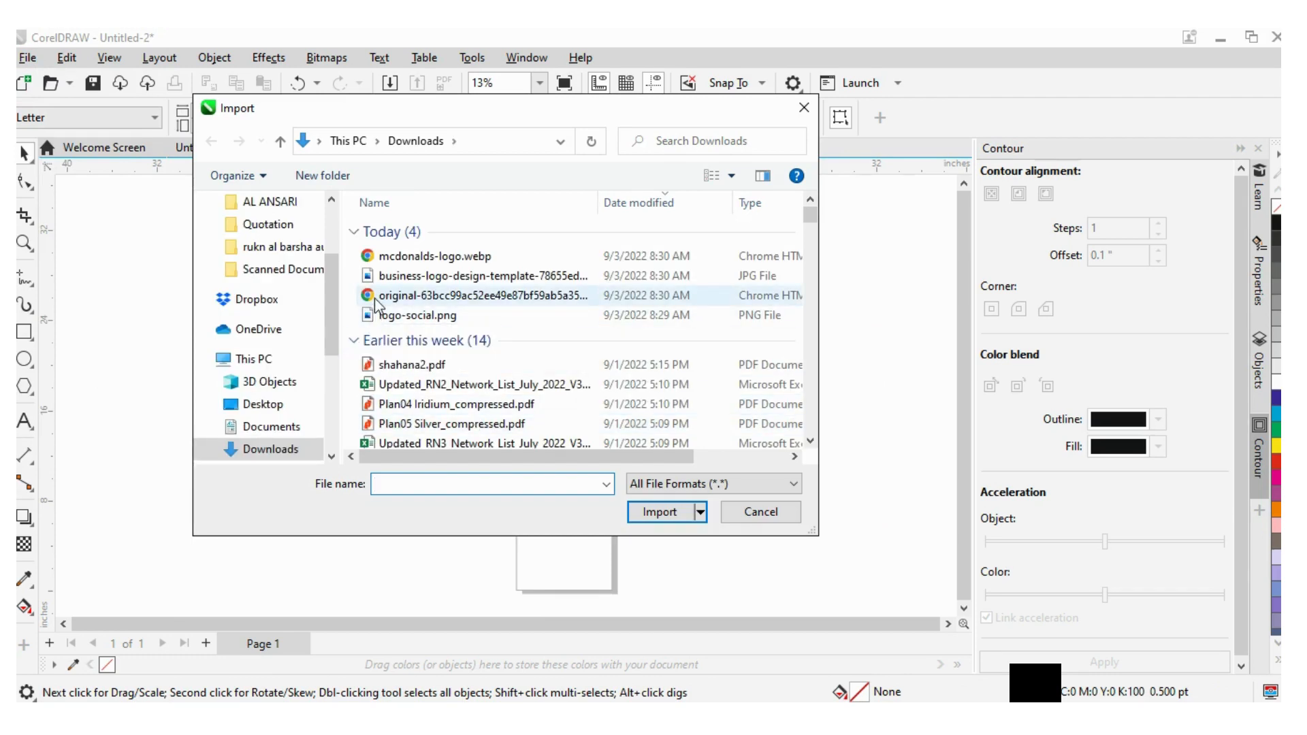
{"action": "left_click", "coordinate": [422, 276]}
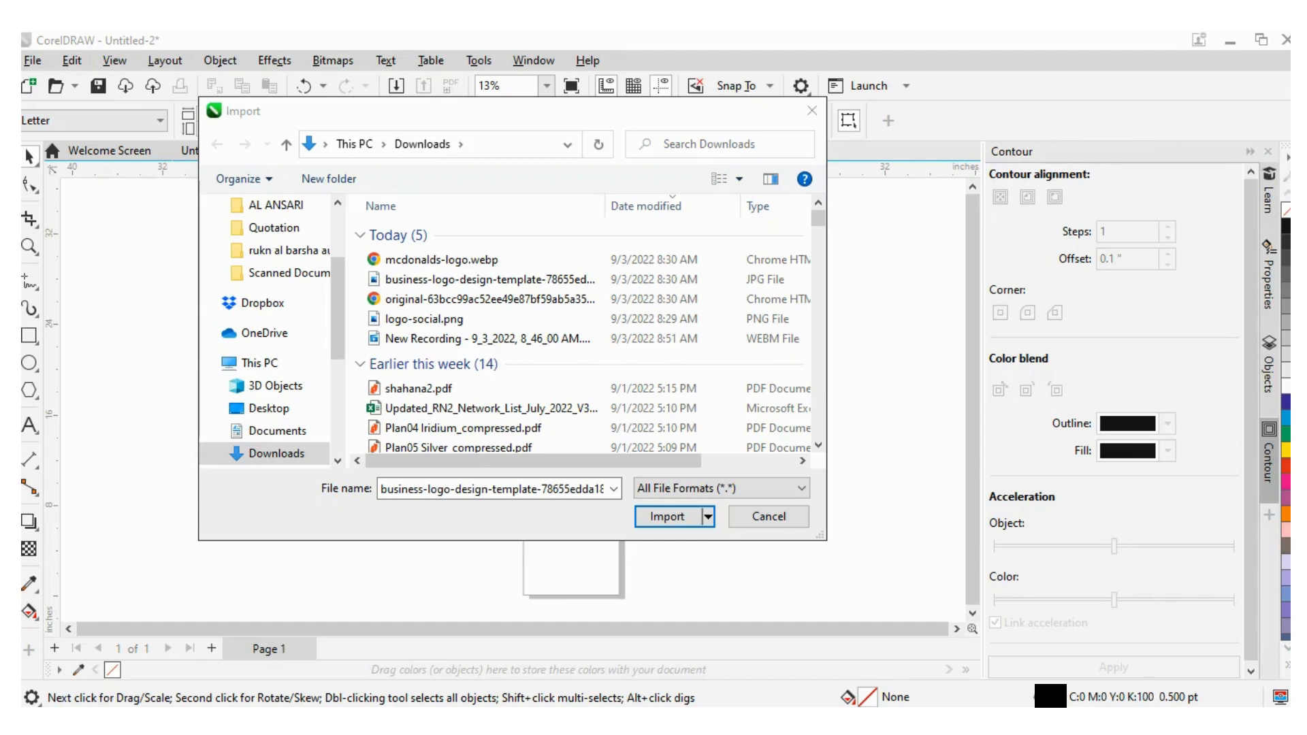
{"action": "left_click", "coordinate": [810, 662]}
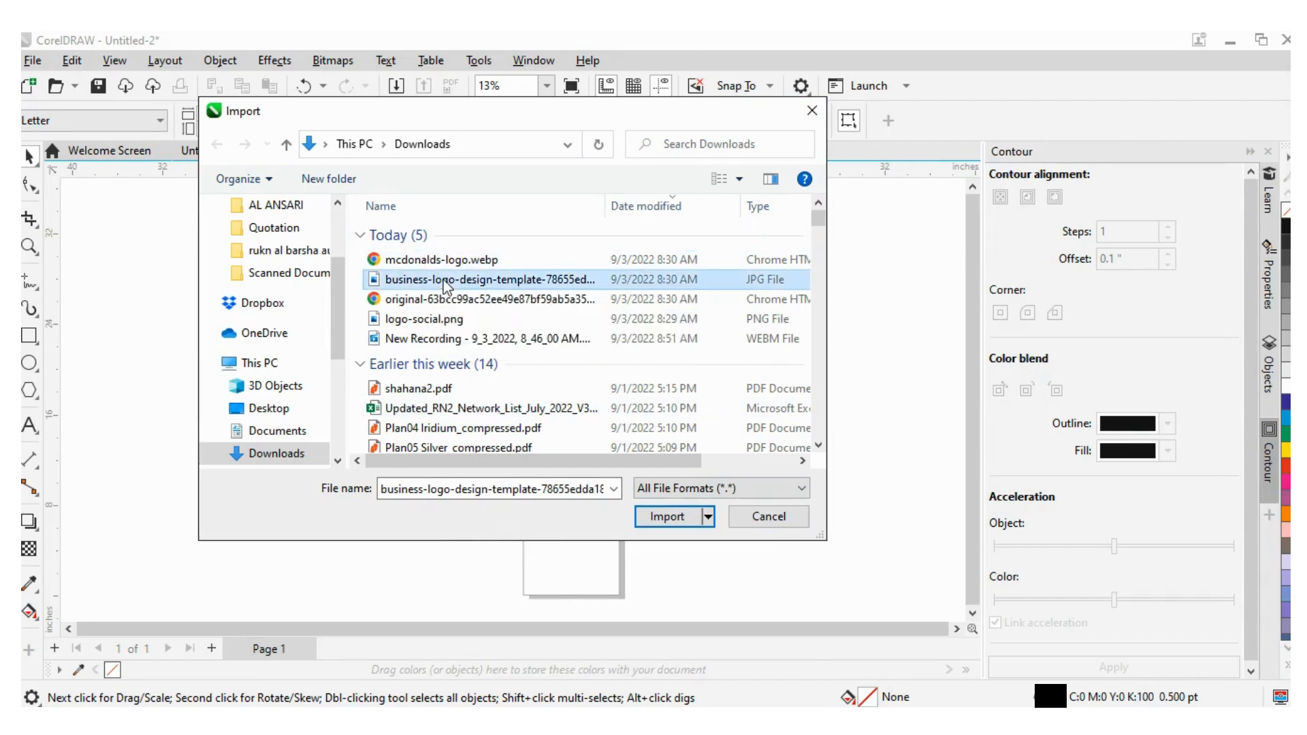
{"action": "left_click", "coordinate": [663, 516]}
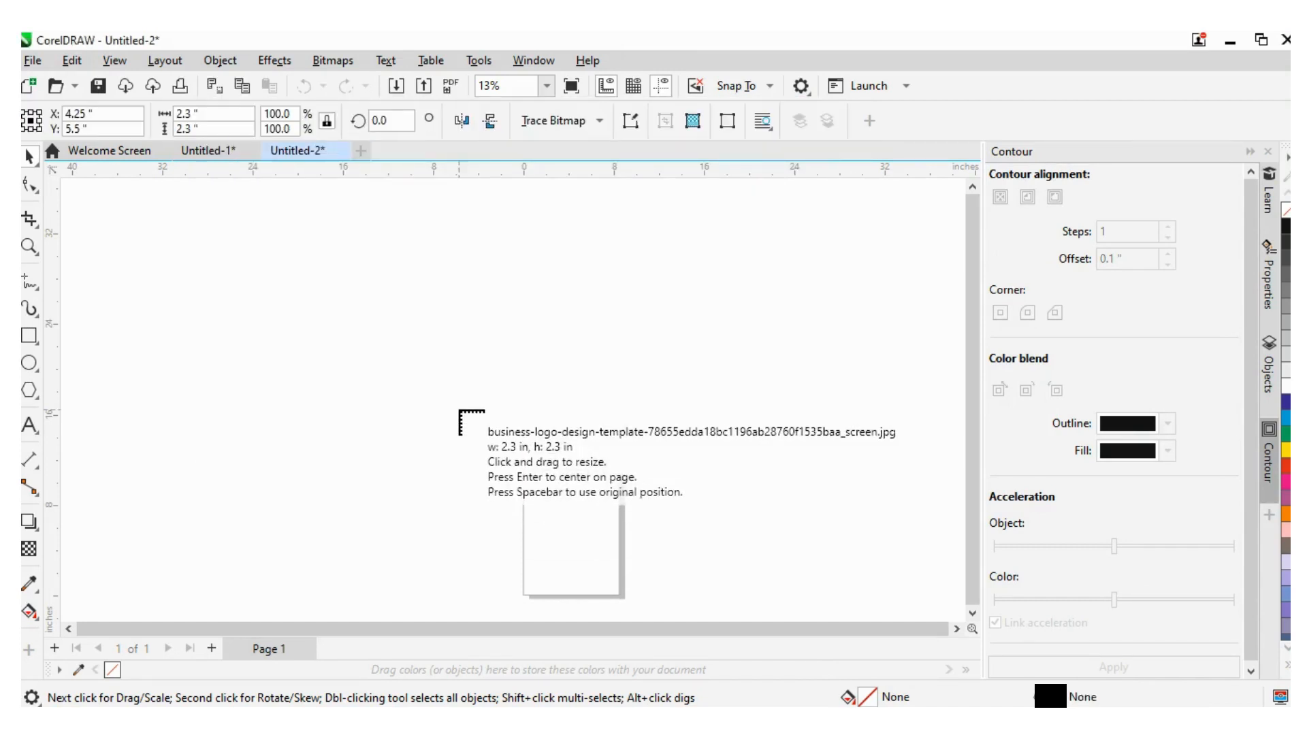
{"action": "left_click", "coordinate": [420, 315]}
{"action": "left_click_drag", "start_coordinate": [451, 346], "coordinate": [574, 467]}
{"action": "scroll", "coordinate": [510, 388], "scroll_direction": "up", "scroll_amount": 3}
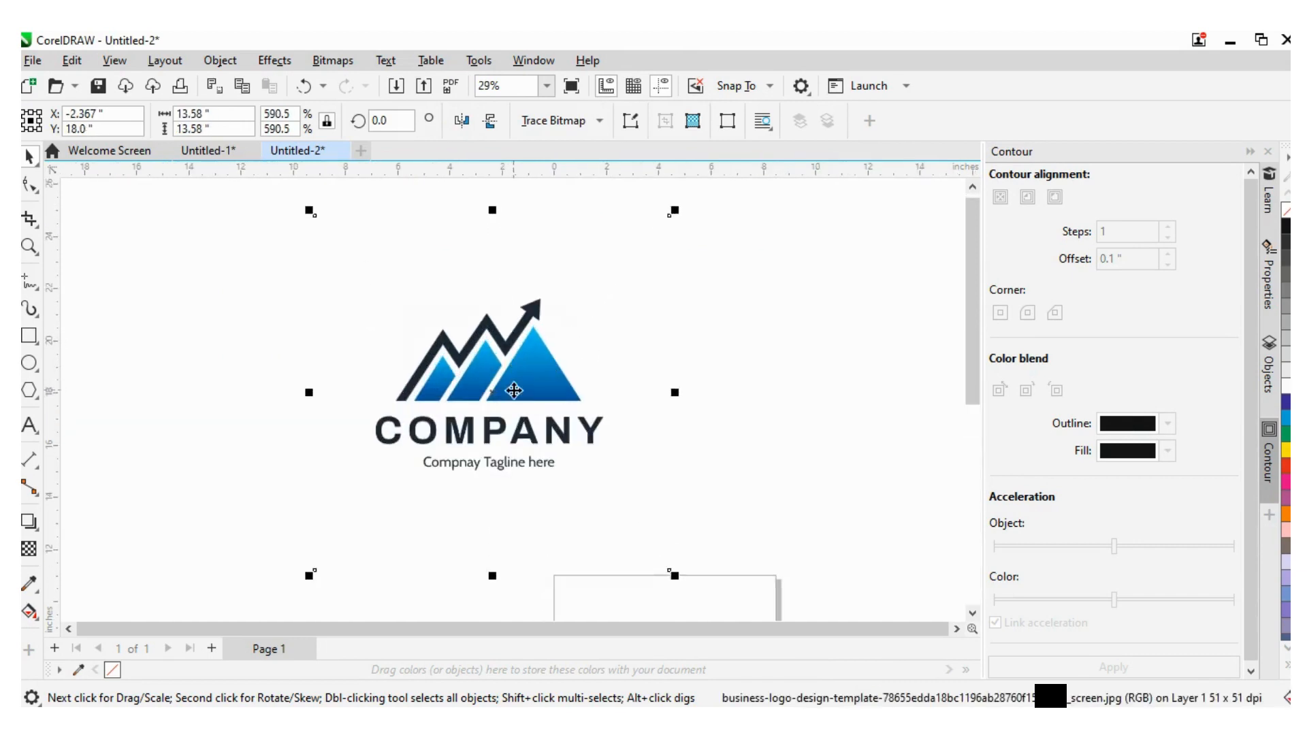
{"action": "scroll", "coordinate": [541, 389], "scroll_direction": "down", "scroll_amount": 2}
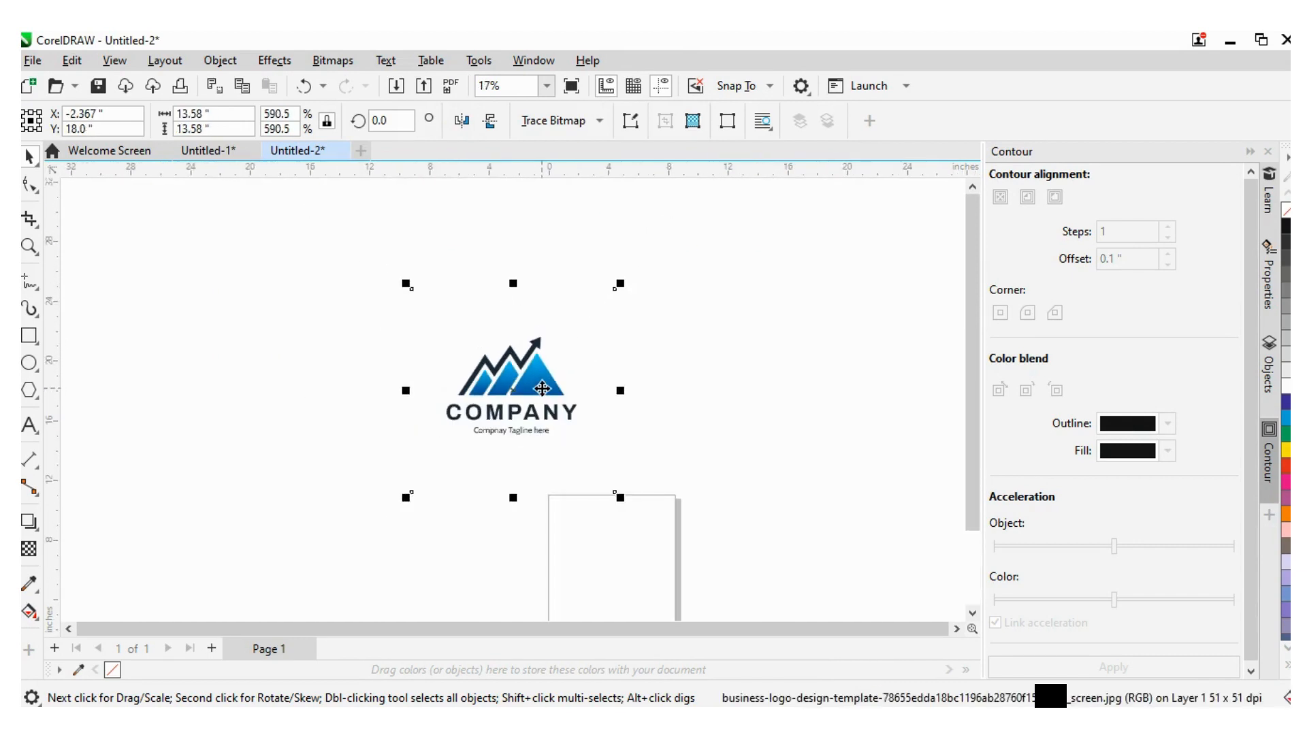
- Start an Outline Trace of the logo bitmap using the High Quality Image preset
{"action": "left_click", "coordinate": [744, 394]}
{"action": "left_click", "coordinate": [544, 396]}
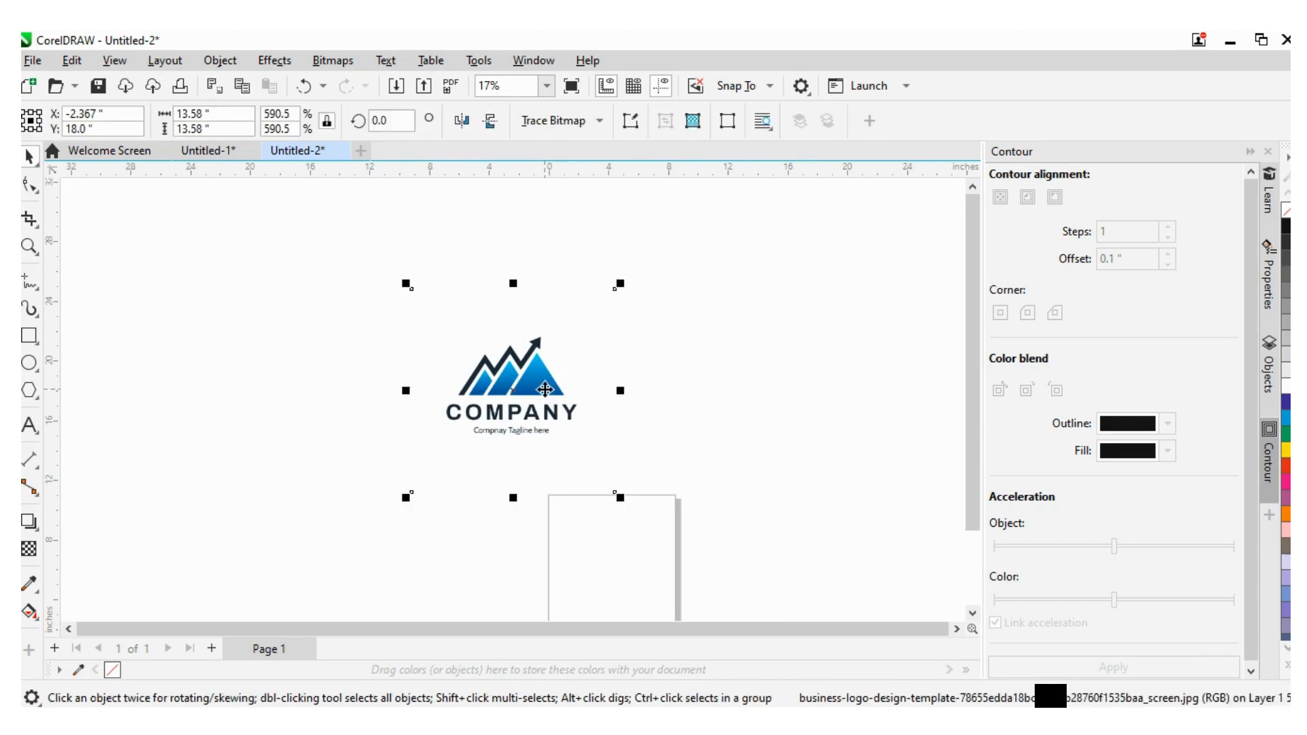
{"action": "right_click", "coordinate": [545, 397]}
{"action": "mouse_move", "coordinate": [606, 247]}
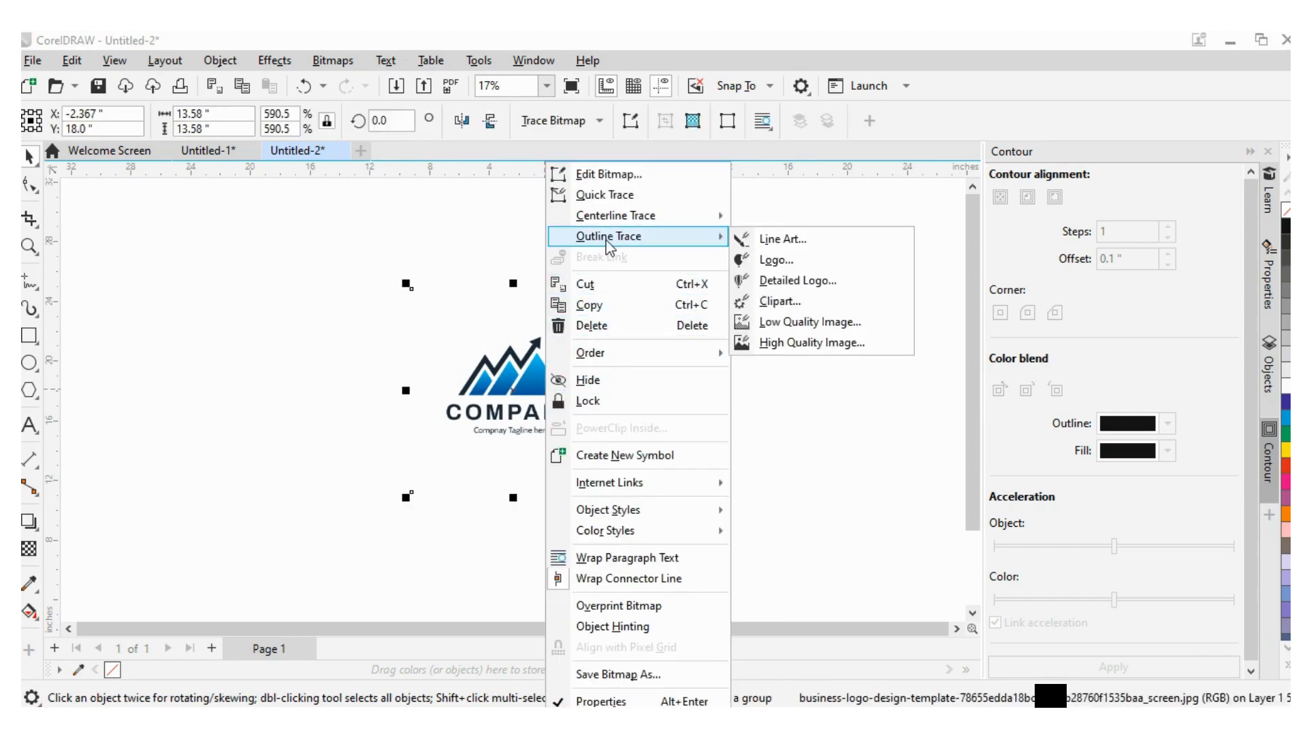
{"action": "left_click", "coordinate": [820, 354]}
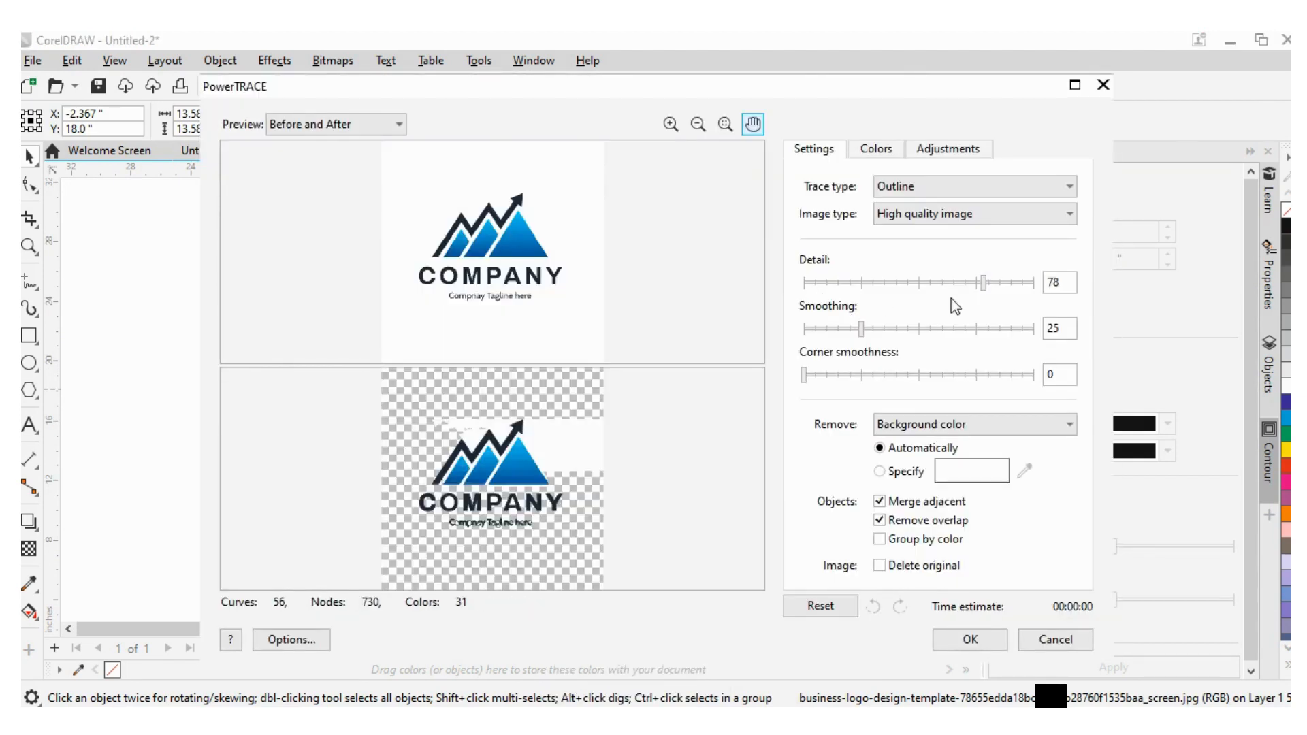
- Try Detail 100, Smoothing 52 and Corner smoothness 37 in PowerTRACE, then close the dialog without tracing
{"action": "left_click_drag", "start_coordinate": [986, 289], "coordinate": [1014, 294]}
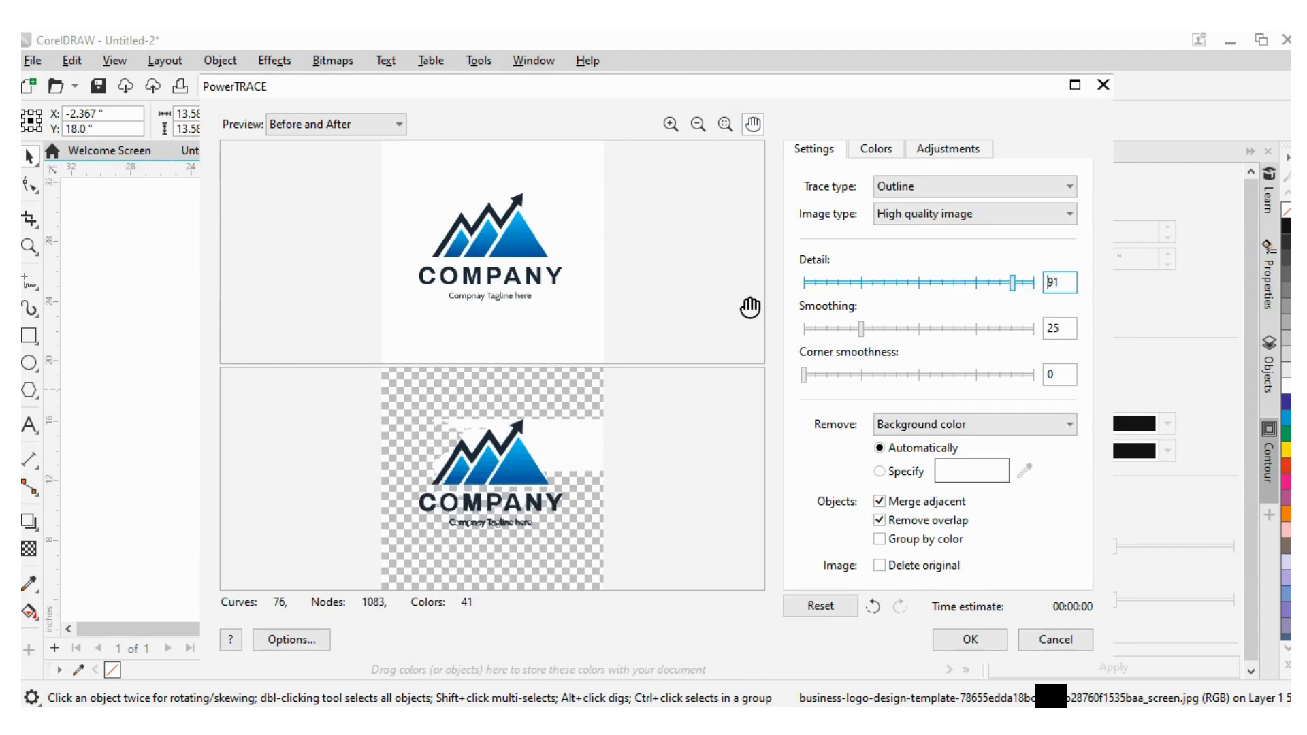
{"action": "mouse_move", "coordinate": [1016, 286]}
{"action": "left_mouse_down"}
{"action": "mouse_move", "coordinate": [709, 318]}
{"action": "mouse_move", "coordinate": [812, 289]}
{"action": "mouse_move", "coordinate": [1035, 284]}
{"action": "left_mouse_up"}
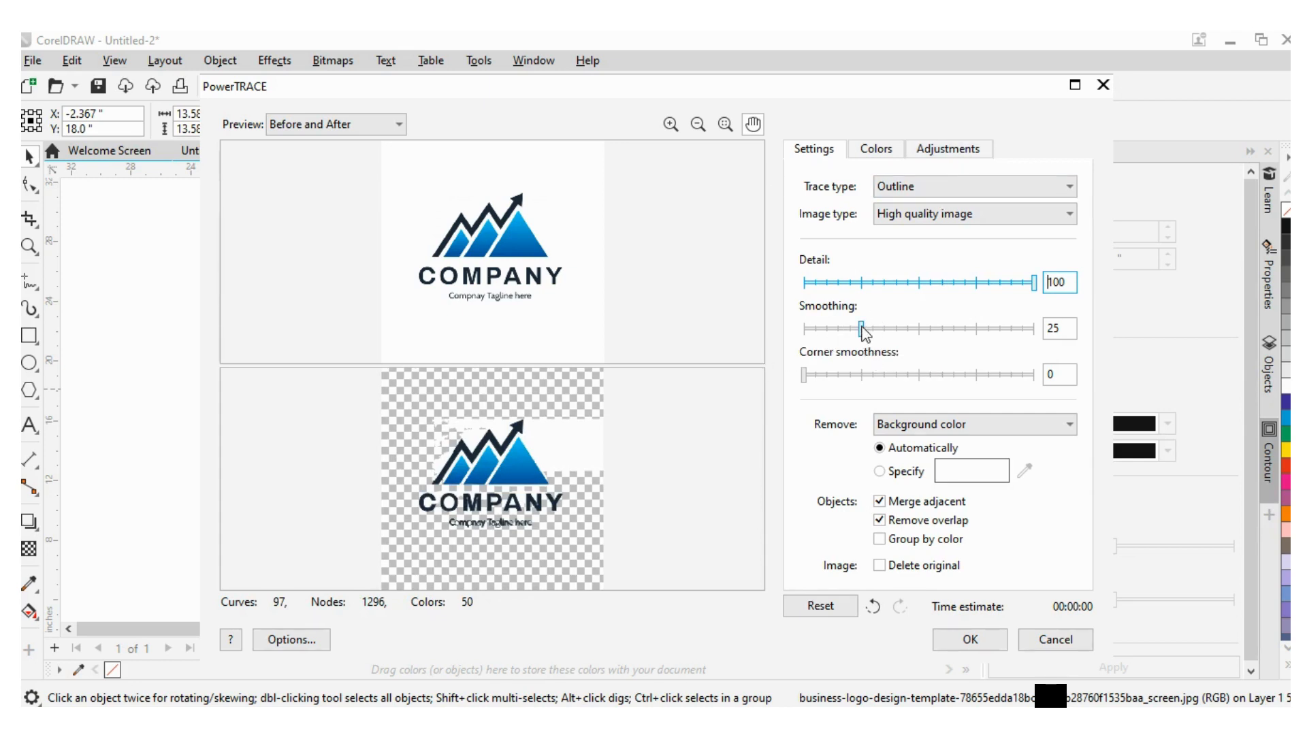
{"action": "left_click_drag", "start_coordinate": [861, 330], "coordinate": [926, 334]}
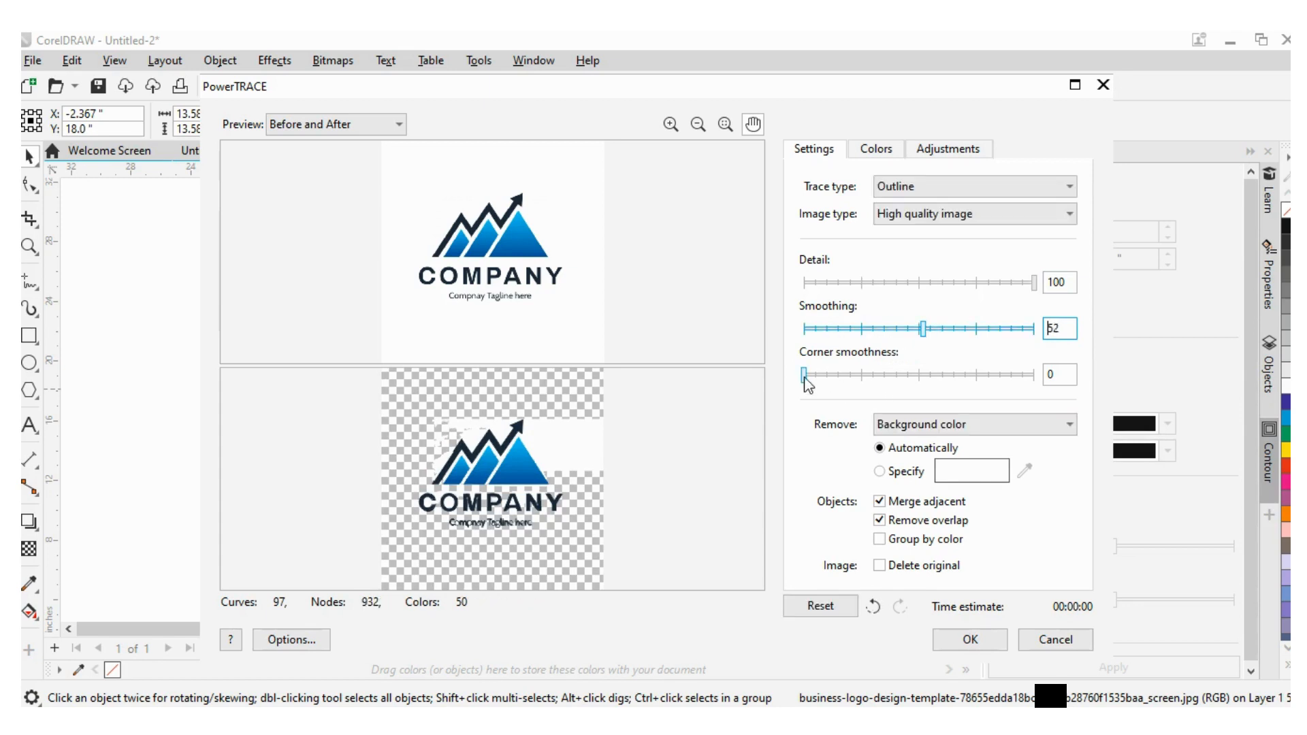
{"action": "left_click_drag", "start_coordinate": [805, 376], "coordinate": [889, 378]}
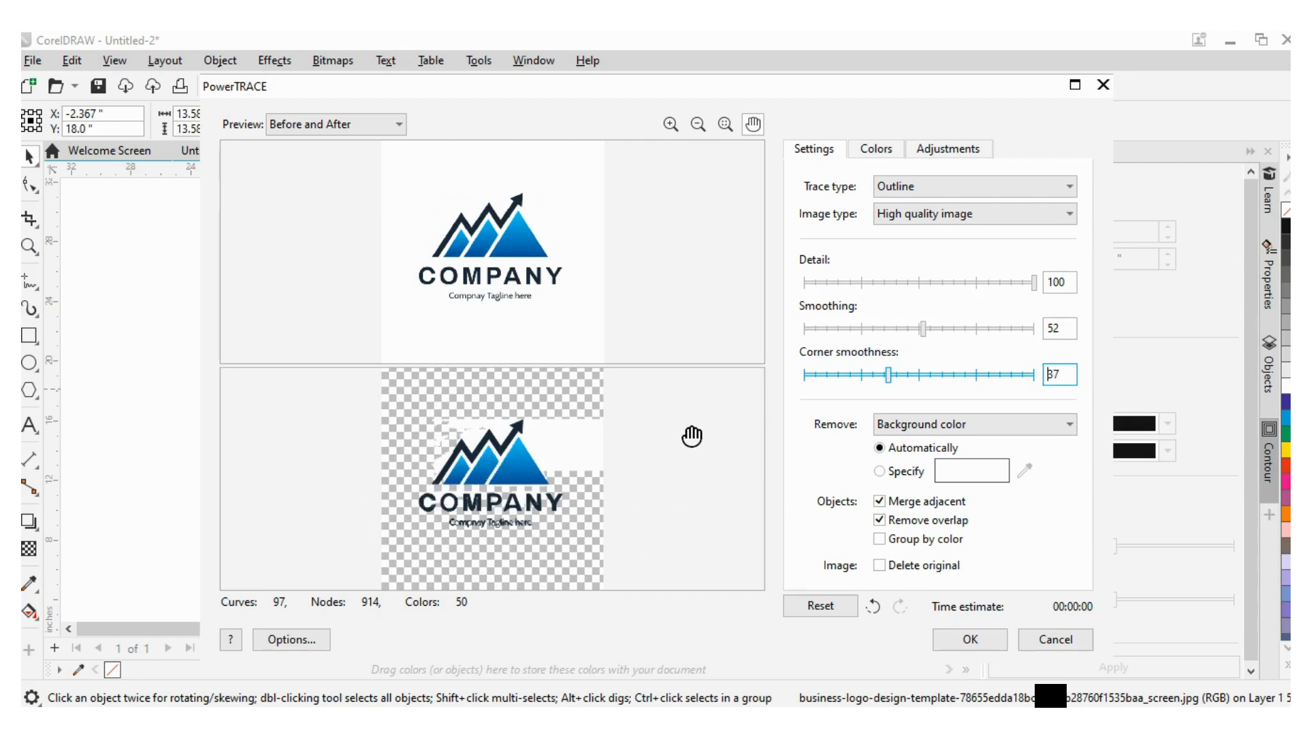
{"action": "left_click", "coordinate": [903, 197]}
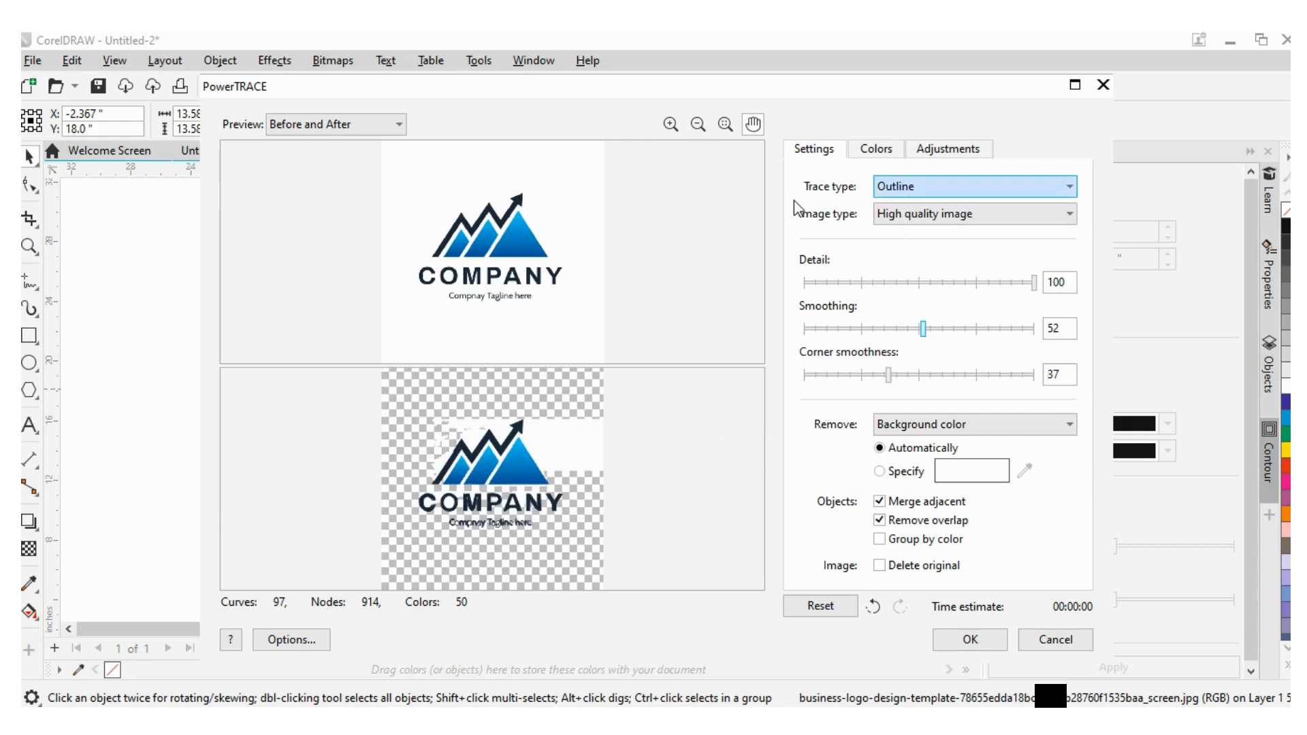
{"action": "left_click", "coordinate": [889, 215]}
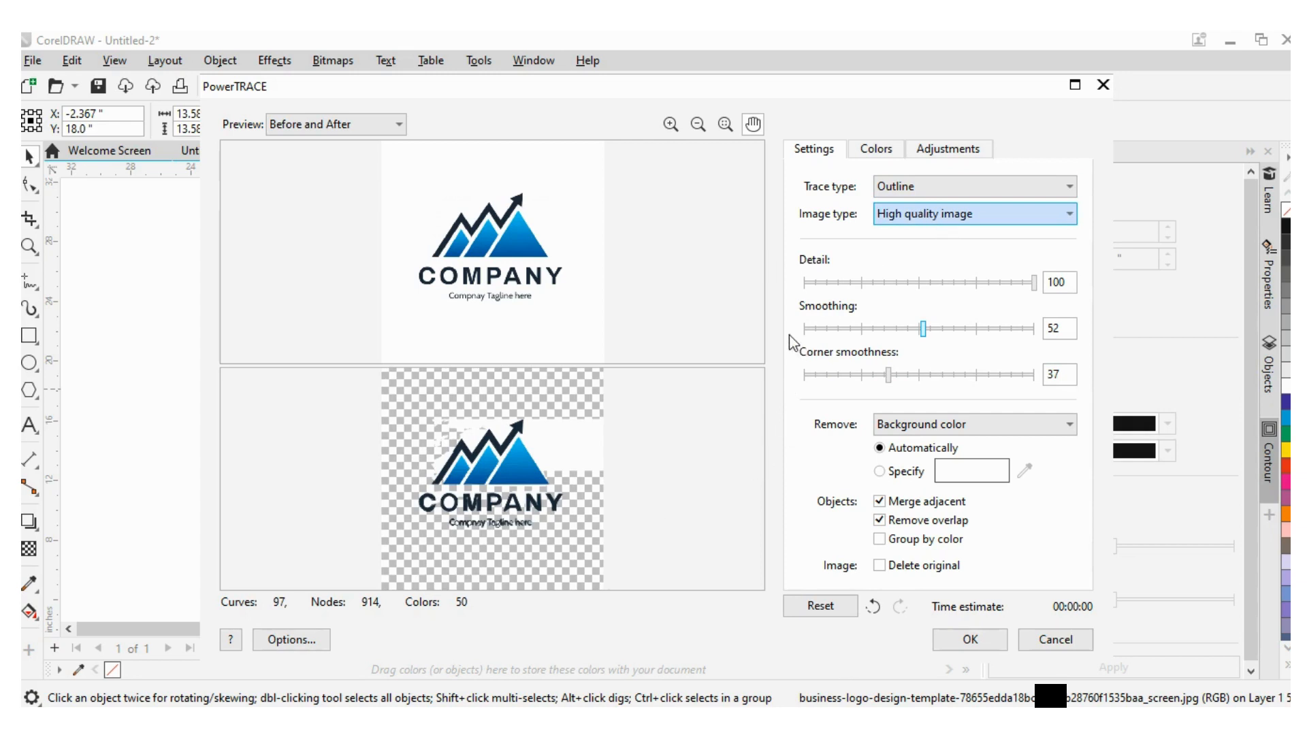
{"action": "left_click", "coordinate": [1101, 87]}
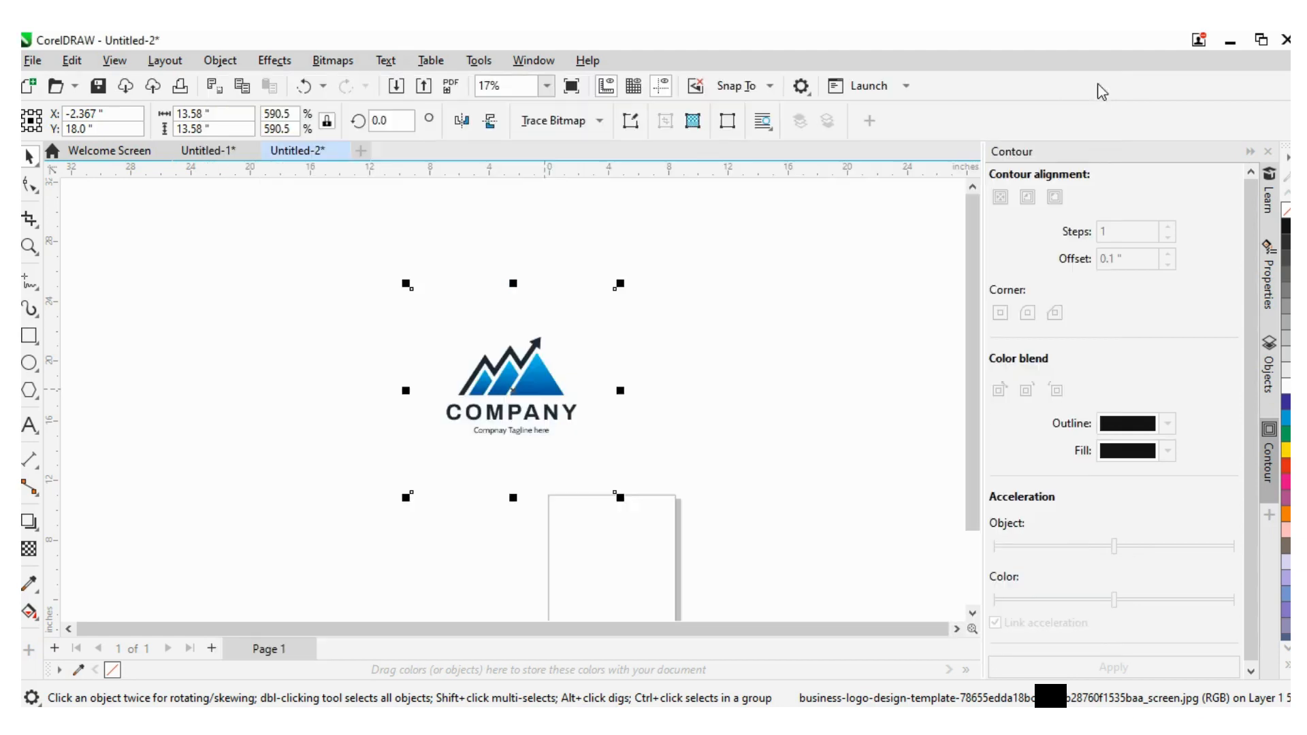
- Move the logo bitmap up and to the left on the page
{"action": "left_click", "coordinate": [790, 327]}
{"action": "left_click", "coordinate": [533, 399]}
{"action": "left_click_drag", "start_coordinate": [533, 398], "coordinate": [445, 323]}
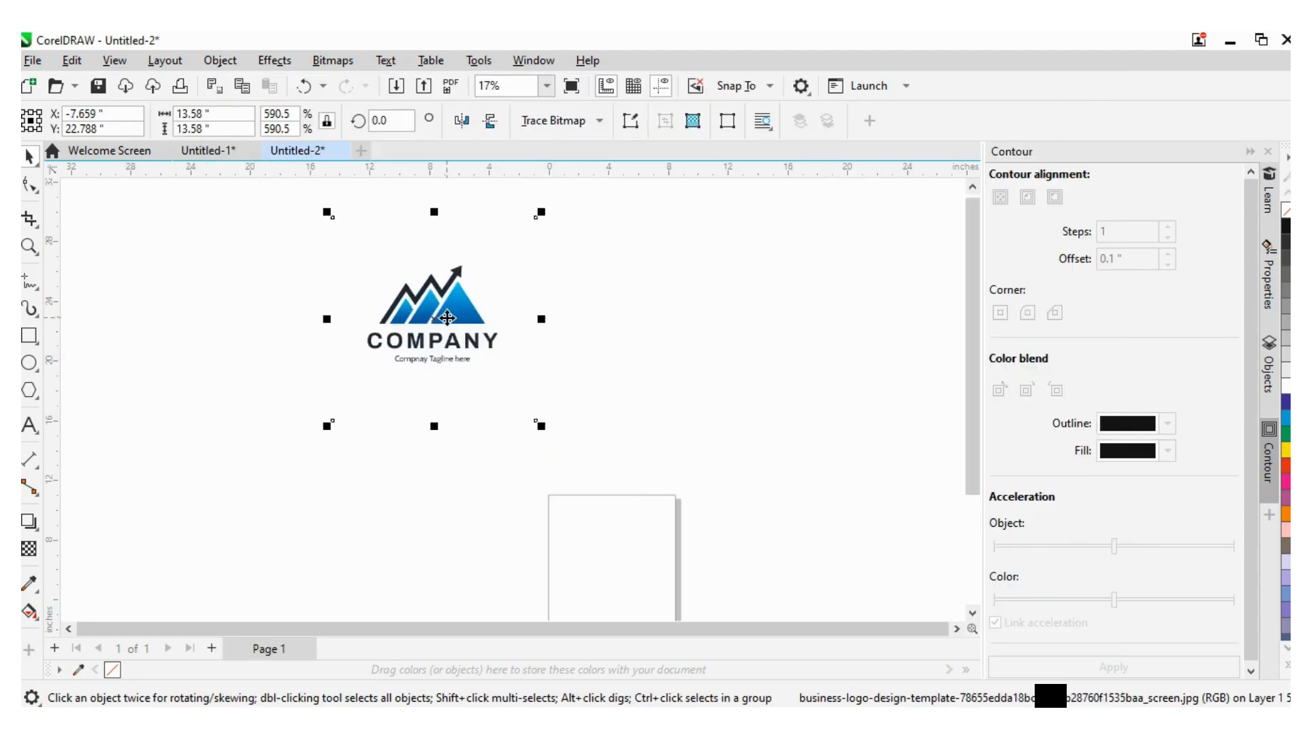
- Quick Trace the logo bitmap and move the traced group to the right of the original
{"action": "right_click", "coordinate": [446, 323]}
{"action": "left_click", "coordinate": [507, 195]}
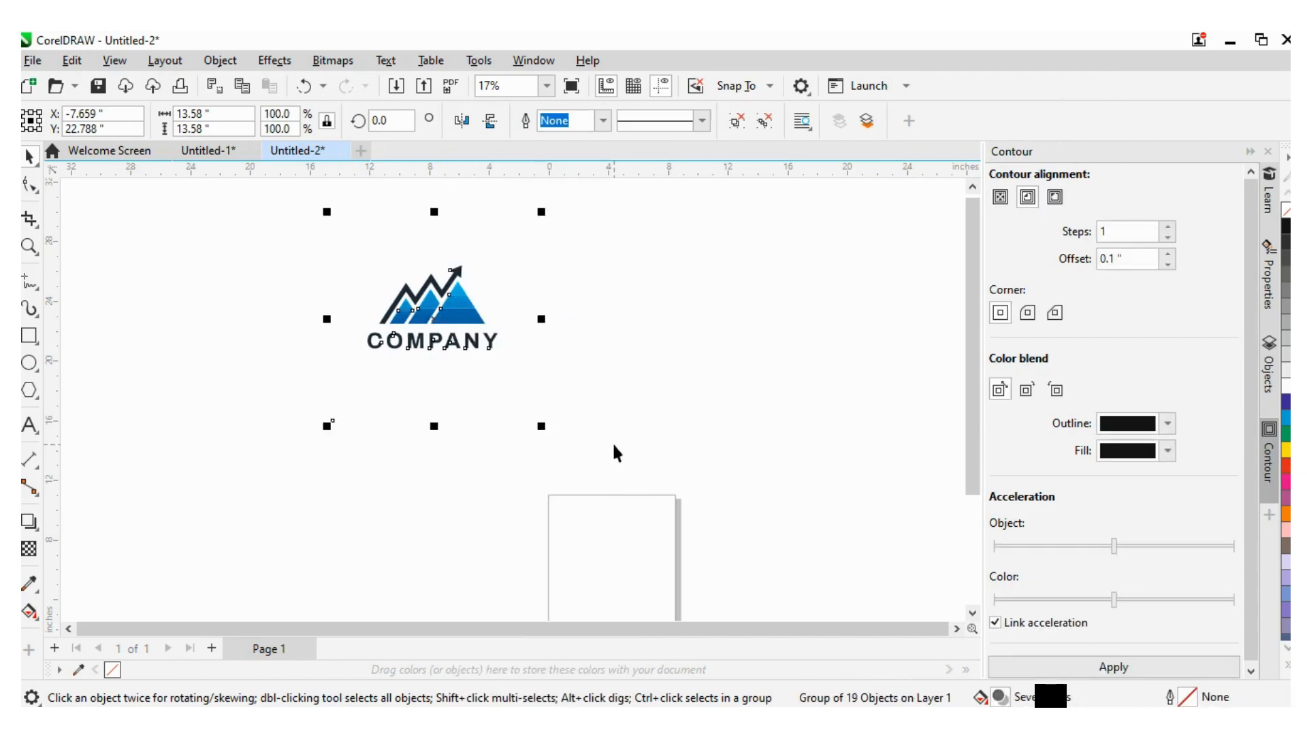
{"action": "left_click_drag", "start_coordinate": [472, 319], "coordinate": [664, 331]}
{"action": "left_click", "coordinate": [784, 545]}
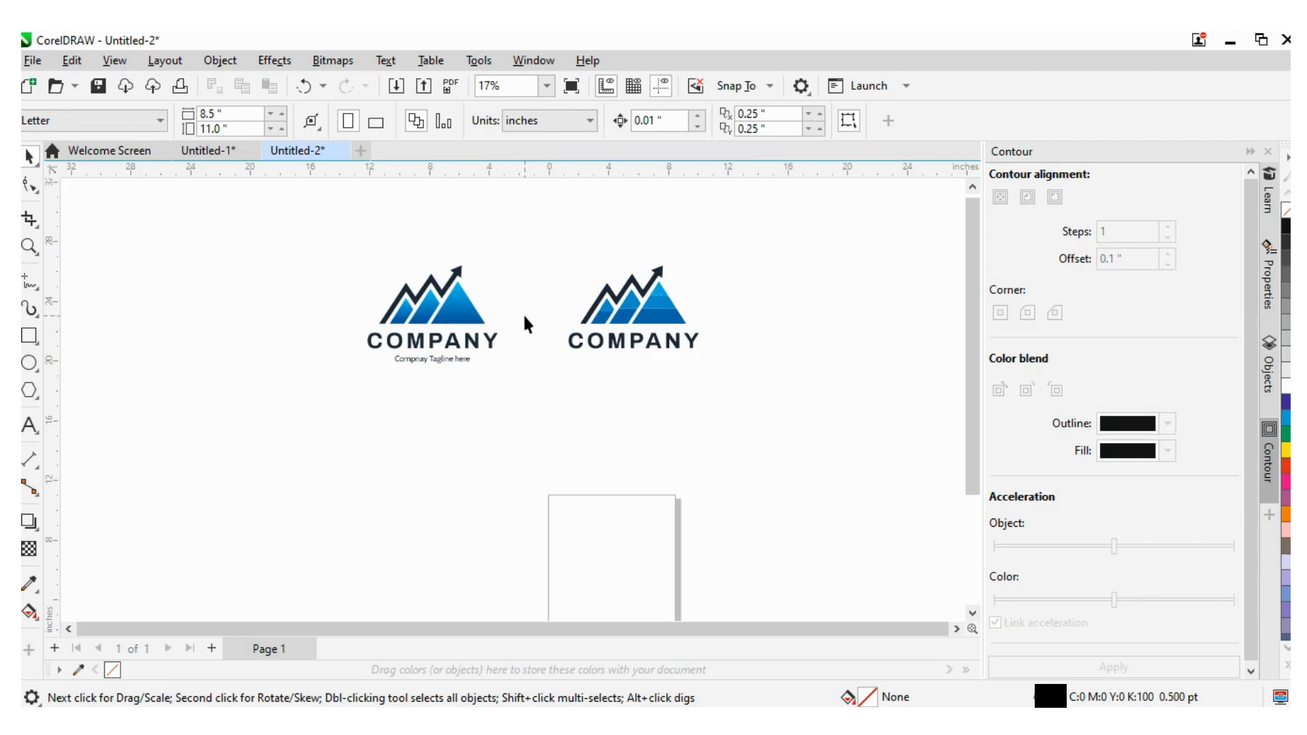
- Zoom in and ungroup all objects of the traced logo
{"action": "scroll", "coordinate": [527, 323], "scroll_direction": "up", "scroll_amount": 1}
{"action": "left_click", "coordinate": [727, 329]}
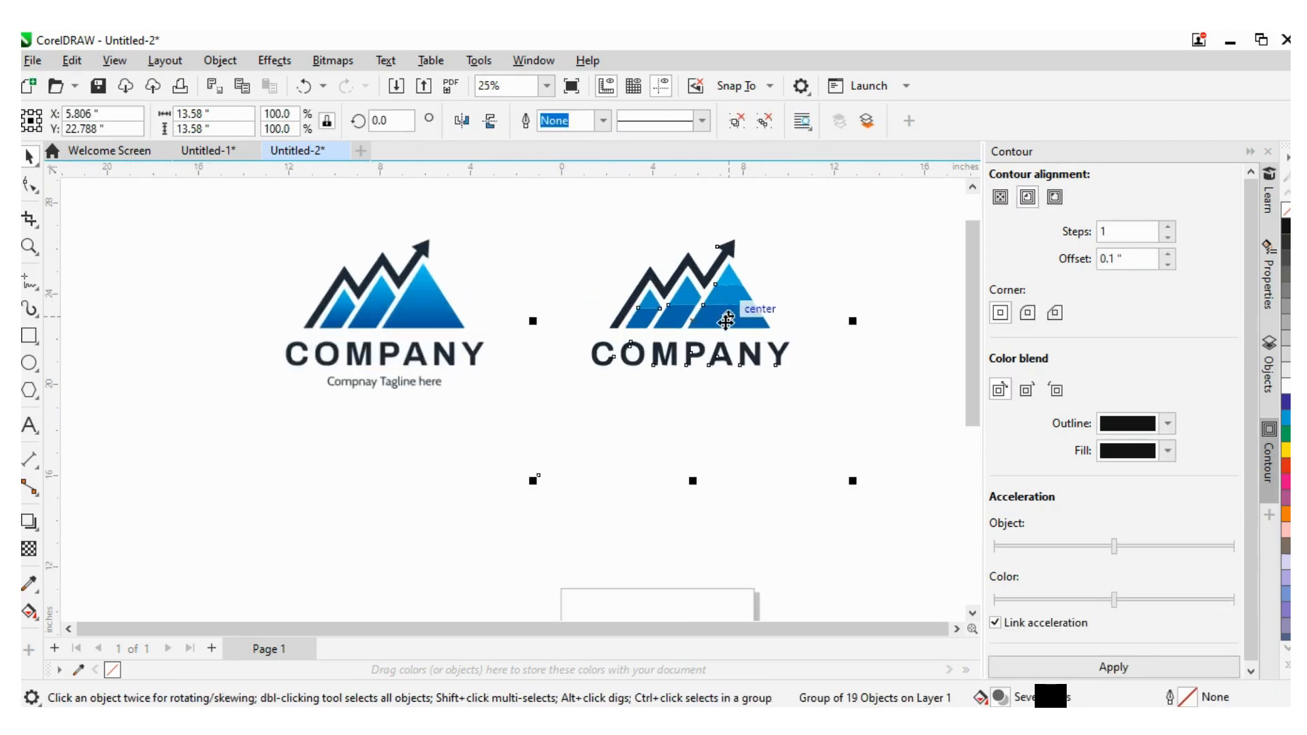
{"action": "right_click", "coordinate": [728, 299]}
{"action": "left_click", "coordinate": [835, 216]}
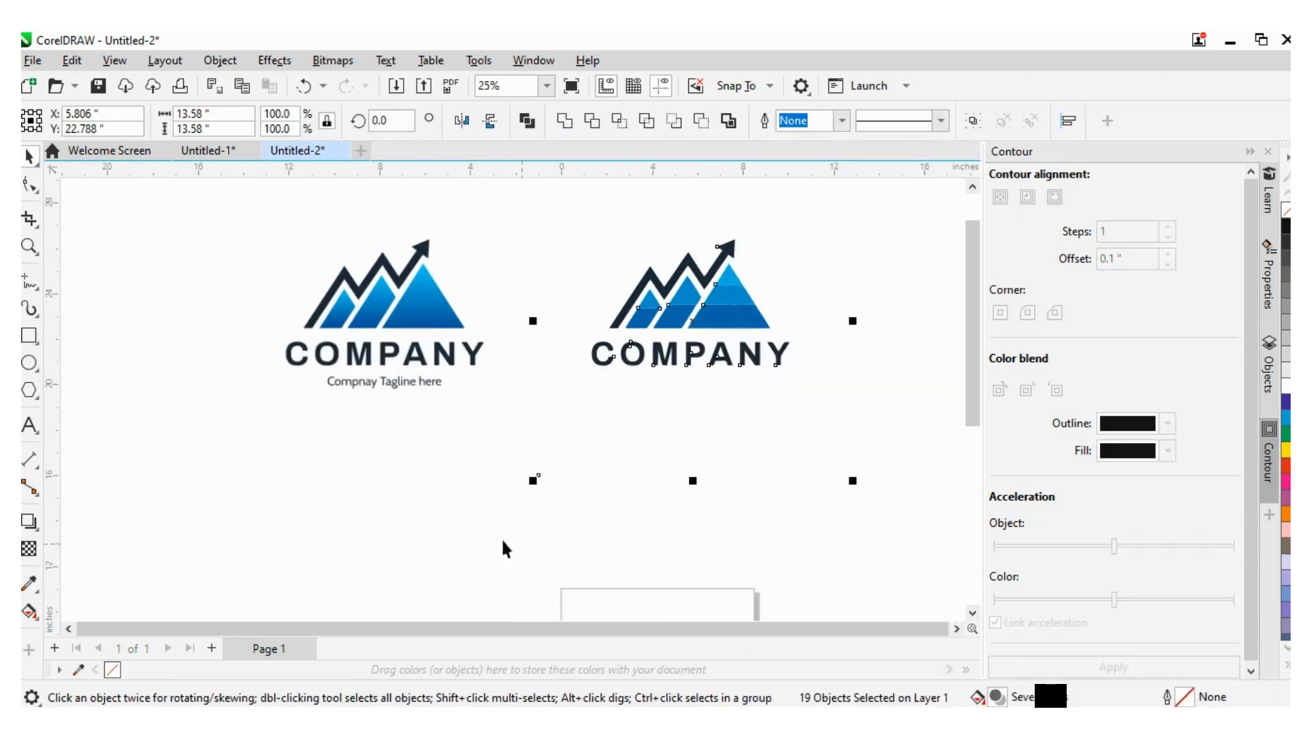
{"action": "left_click", "coordinate": [484, 524]}
{"action": "left_click", "coordinate": [586, 438]}
{"action": "key", "text": "Delete"}
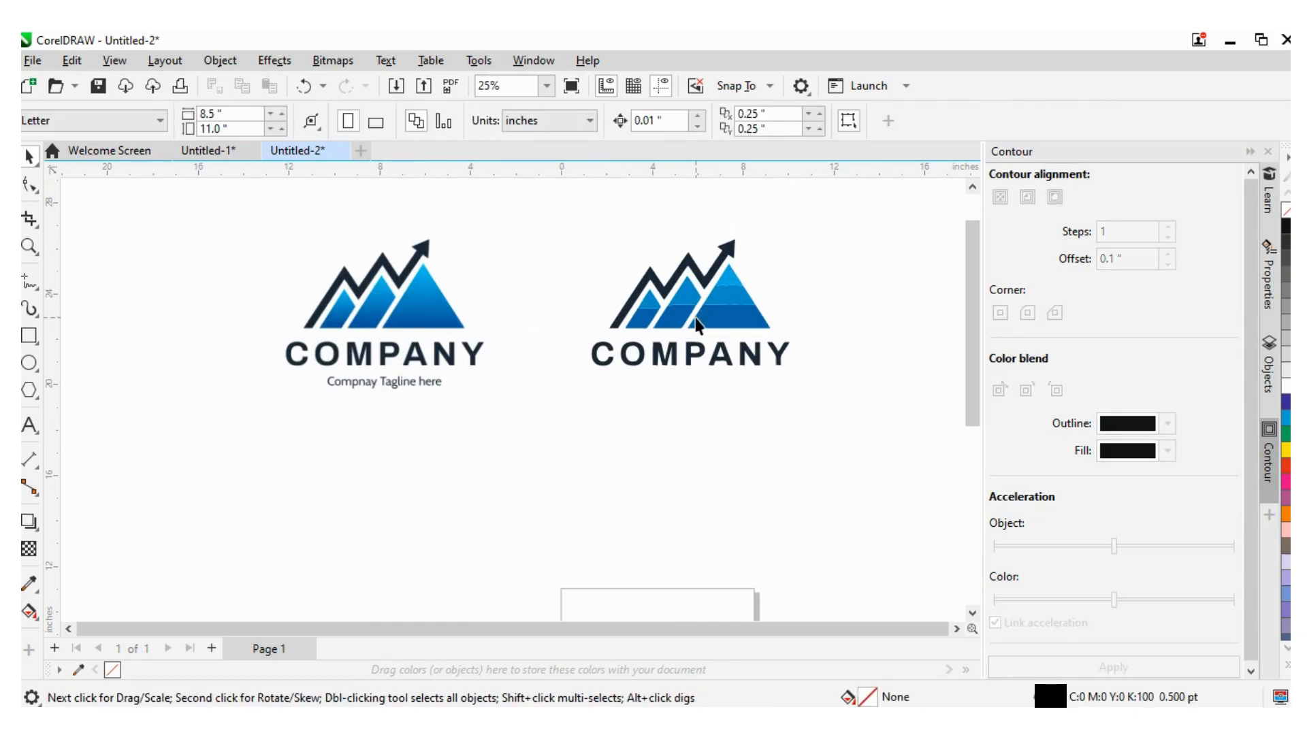
- Pull the three blue mountain pieces out of the traced logo into the gap between the two logos
{"action": "left_click", "coordinate": [730, 319]}
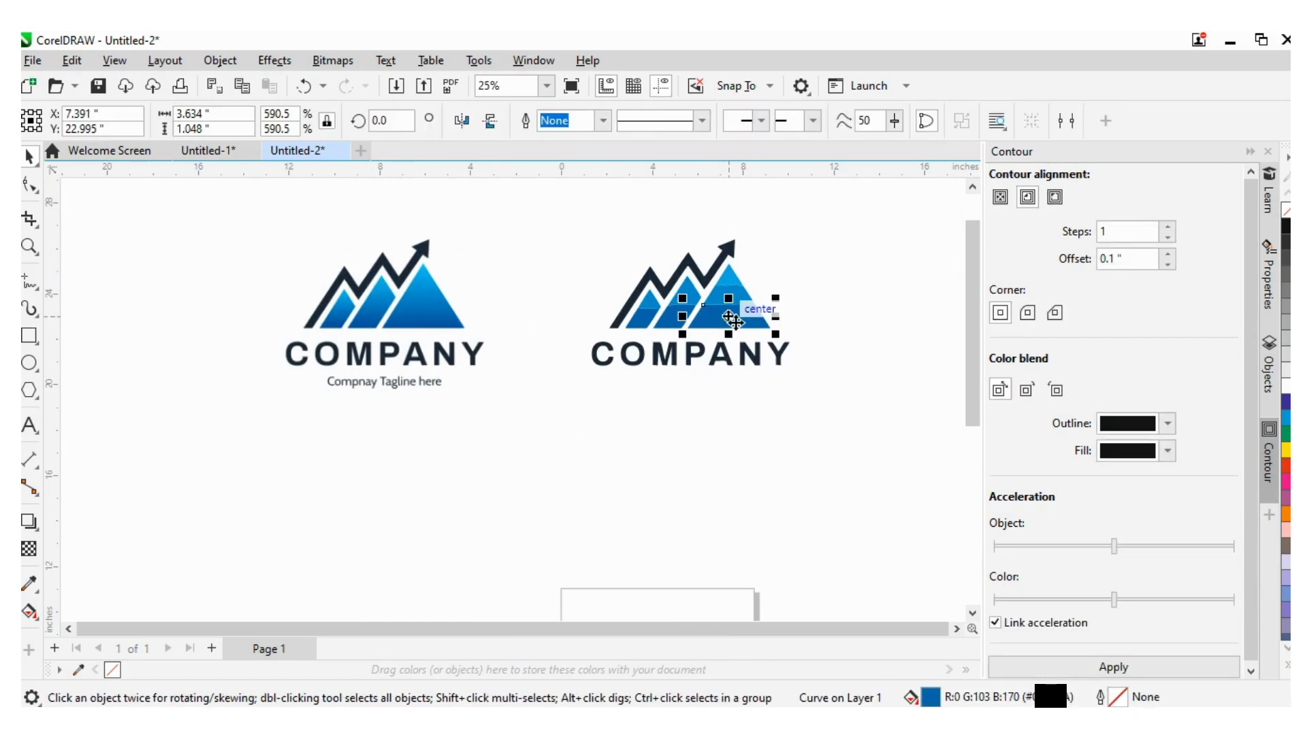
{"action": "left_click_drag", "start_coordinate": [732, 319], "coordinate": [527, 325]}
{"action": "left_click", "coordinate": [744, 300]}
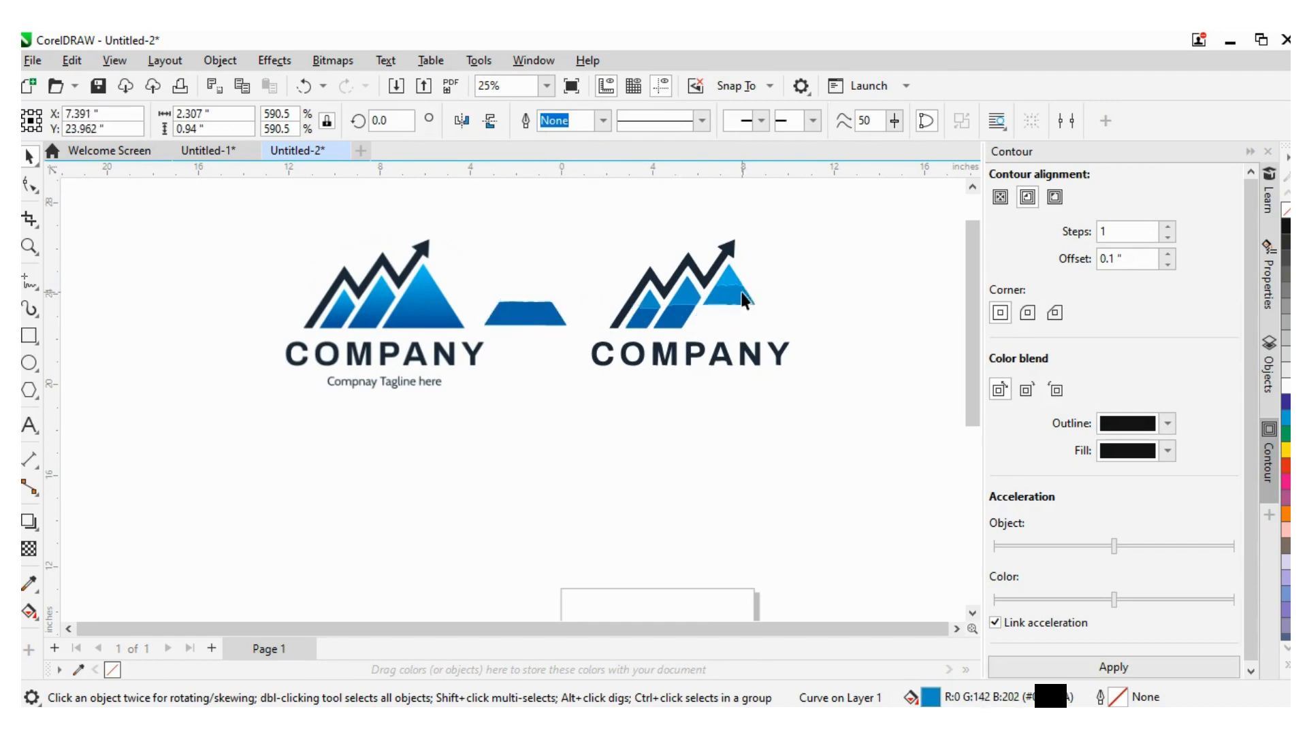
{"action": "left_click_drag", "start_coordinate": [744, 301], "coordinate": [545, 284]}
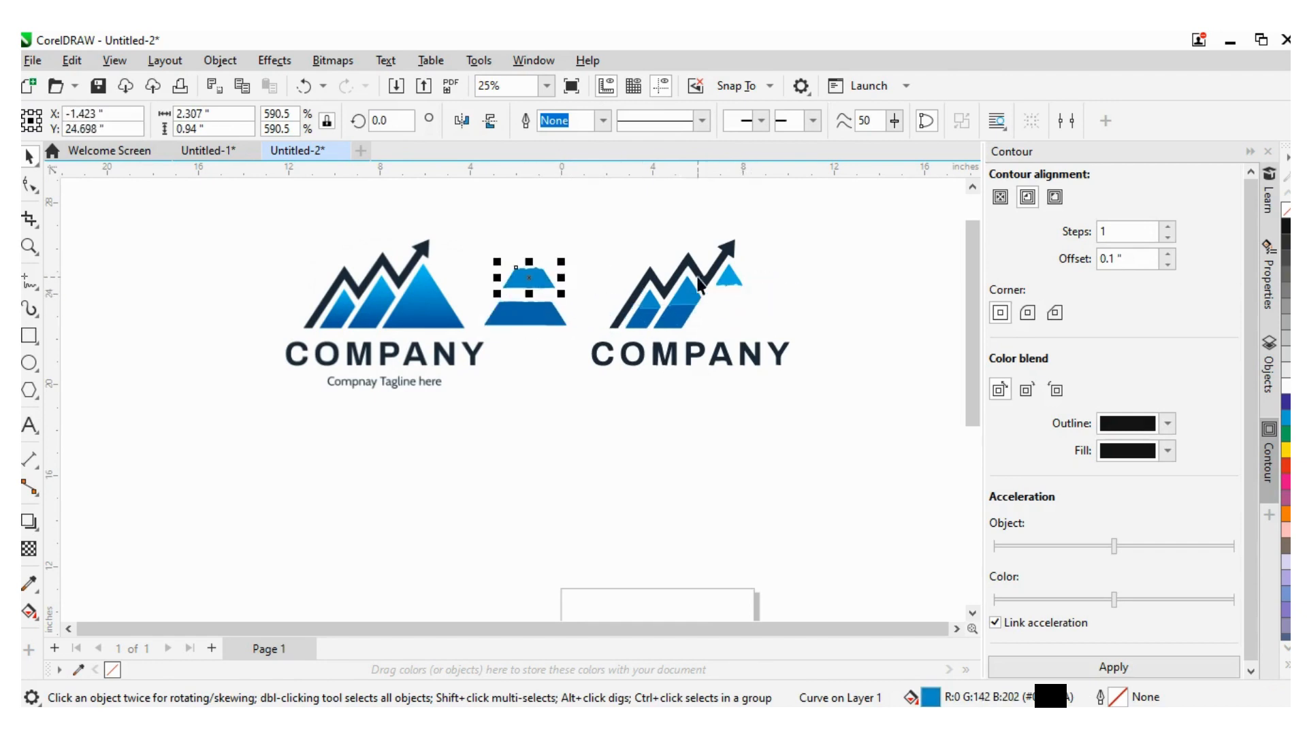
{"action": "left_click", "coordinate": [733, 278]}
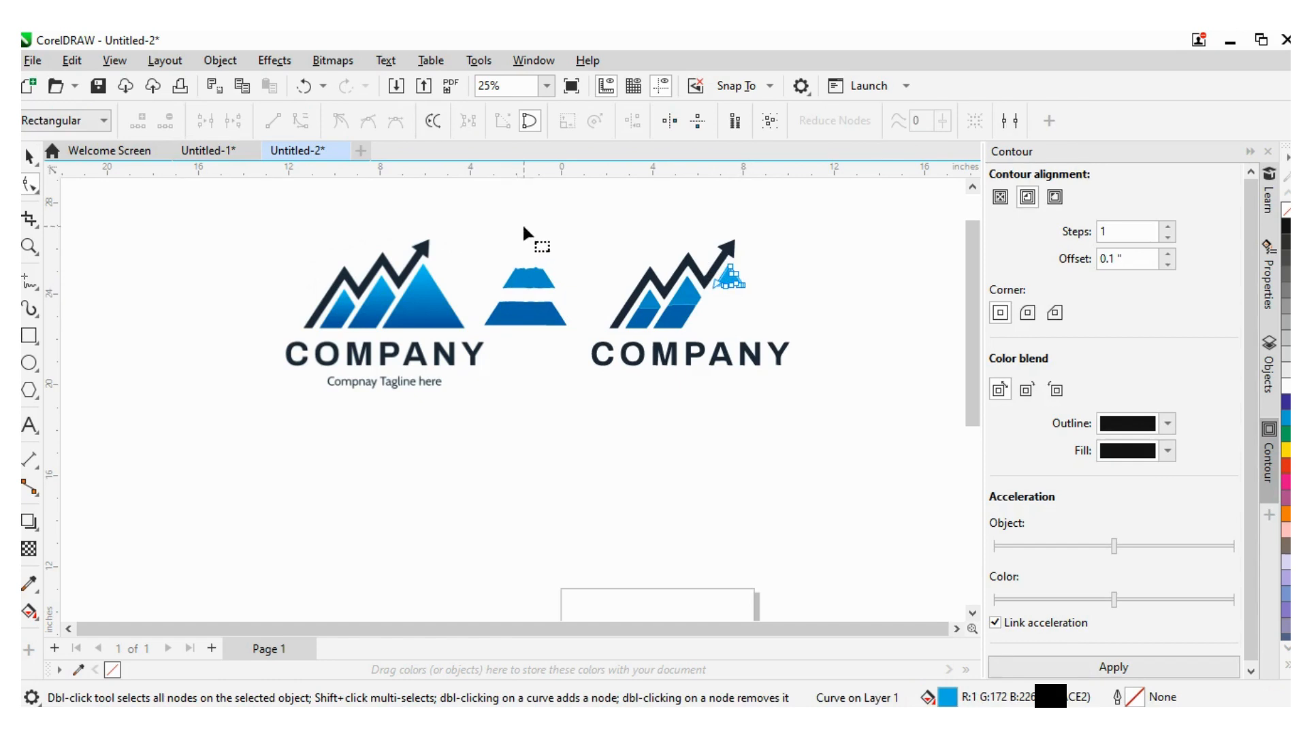
{"action": "key", "text": "space"}
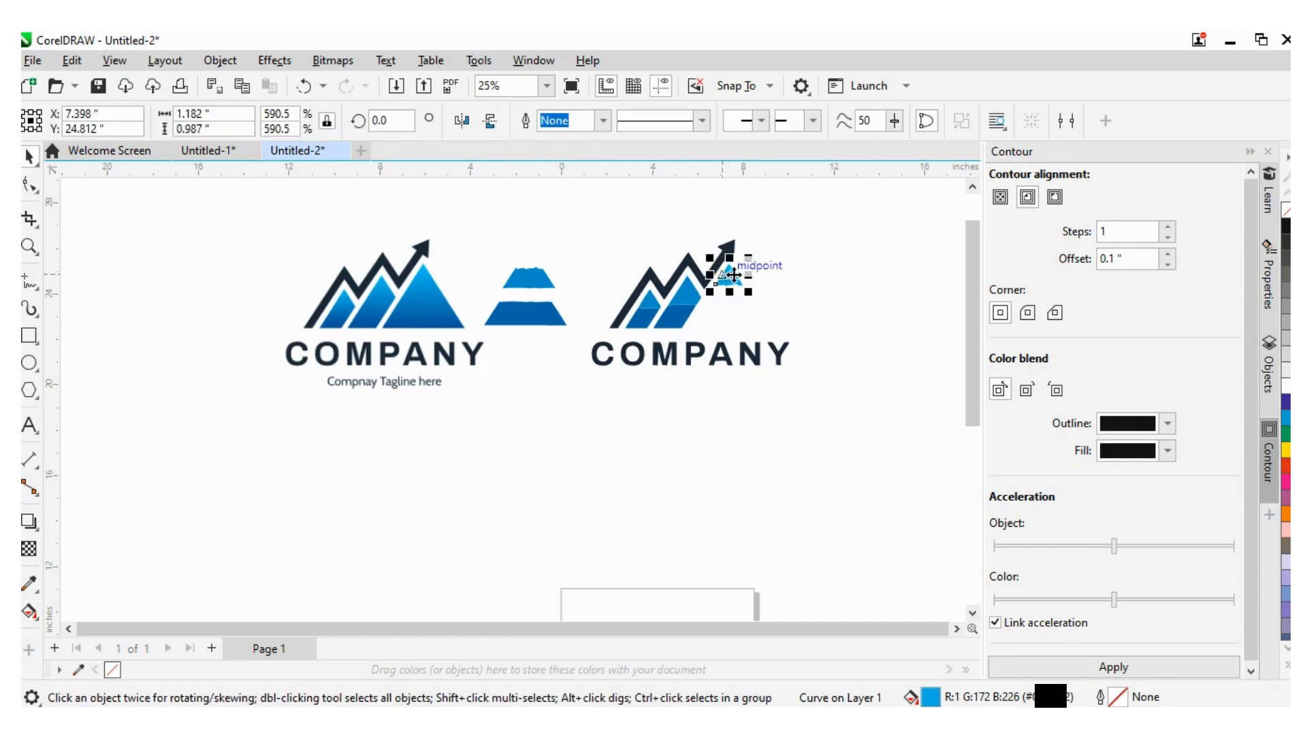
{"action": "left_click_drag", "start_coordinate": [734, 274], "coordinate": [533, 245]}
{"action": "left_click", "coordinate": [565, 524]}
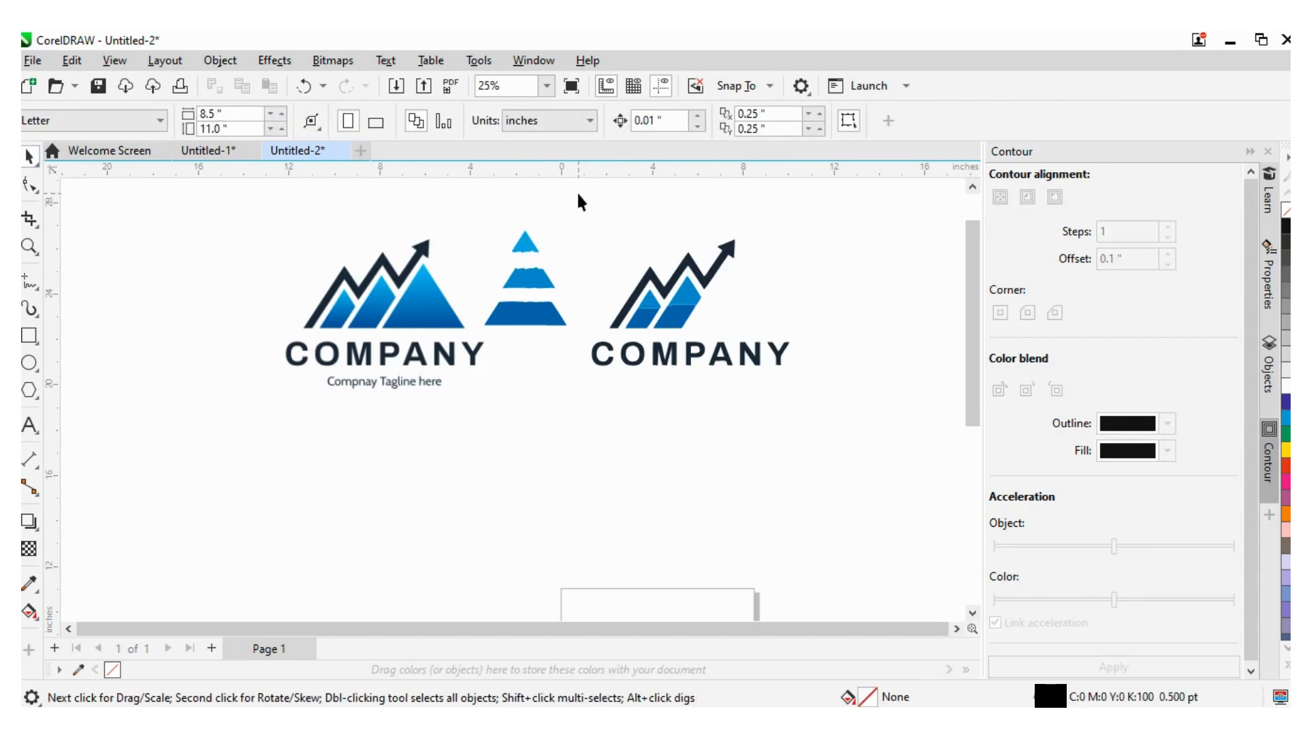
- Move the original logo bitmap slightly up and to the left
{"action": "left_click", "coordinate": [409, 323]}
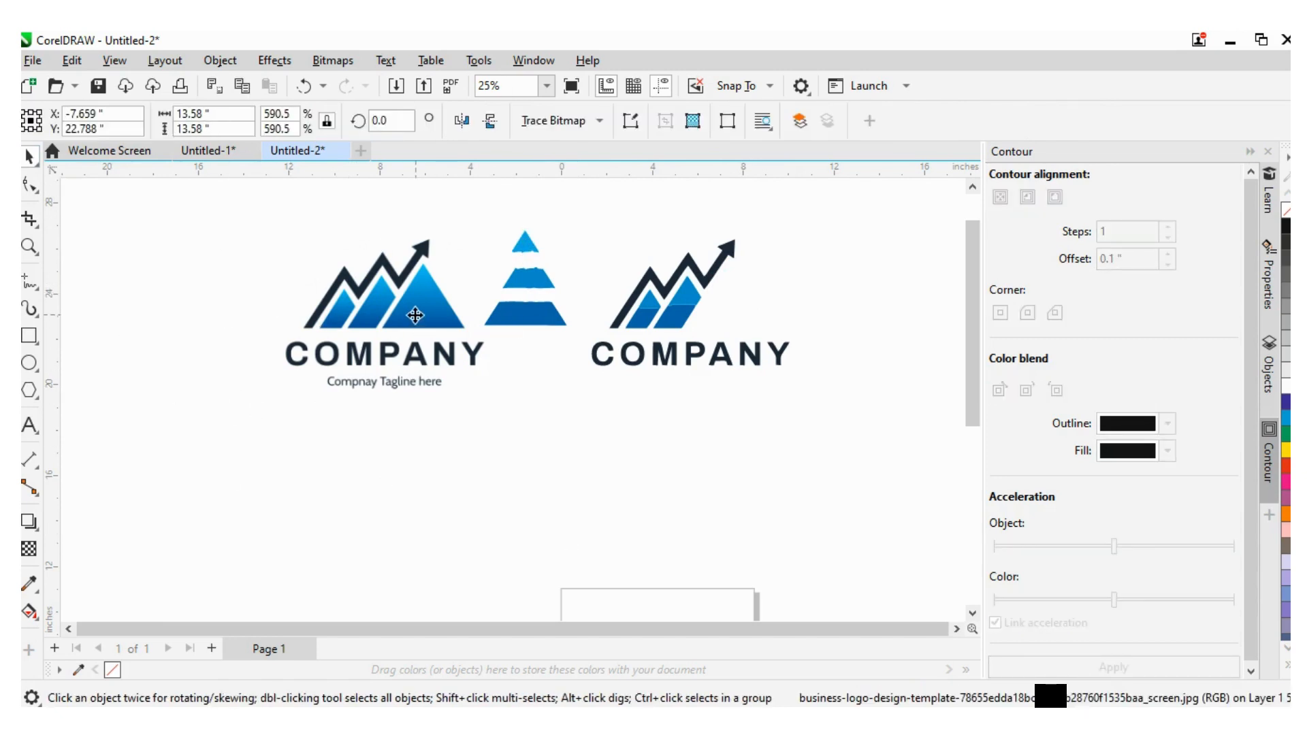
{"action": "left_click_drag", "start_coordinate": [416, 315], "coordinate": [333, 291]}
{"action": "left_click", "coordinate": [615, 441]}
{"action": "scroll", "coordinate": [623, 431], "scroll_direction": "down", "scroll_amount": 1}
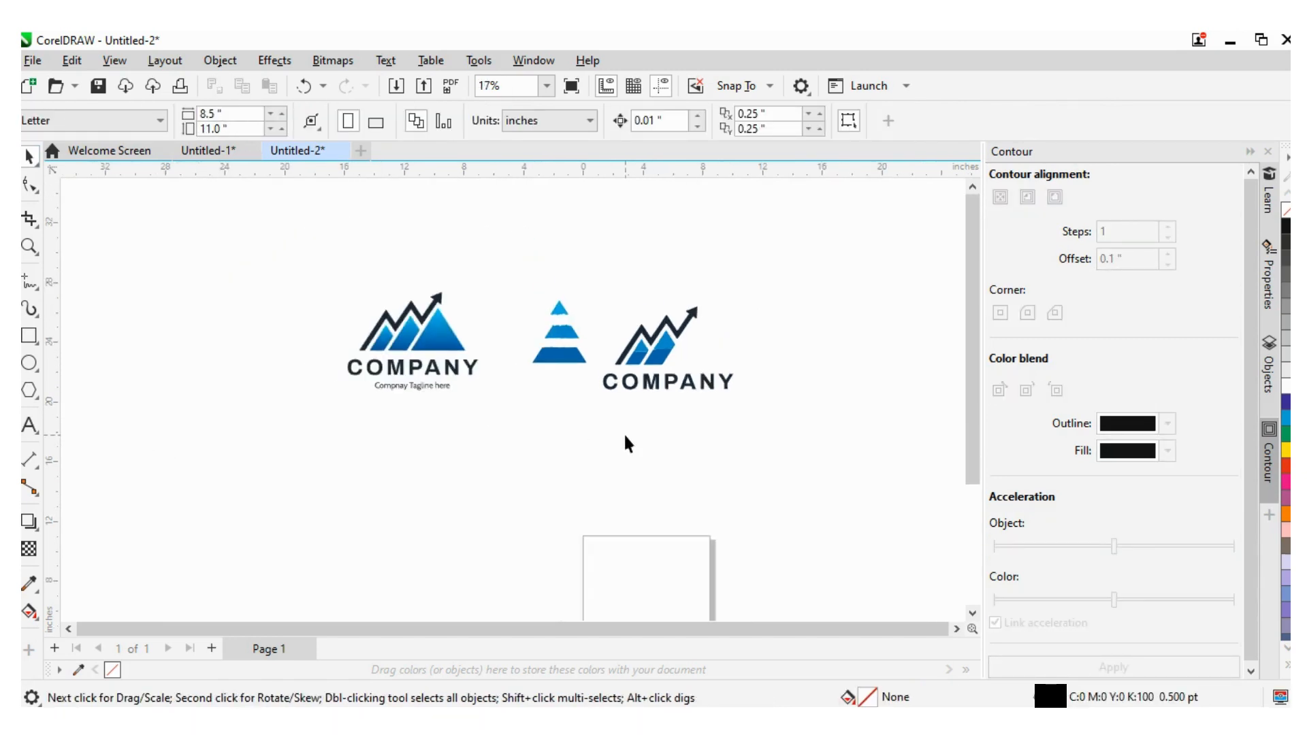
- Marquee-select all the traced pieces and delete them
{"action": "left_click", "coordinate": [443, 346]}
{"action": "left_click", "coordinate": [644, 462]}
{"action": "left_click_drag", "start_coordinate": [774, 388], "coordinate": [459, 451]}
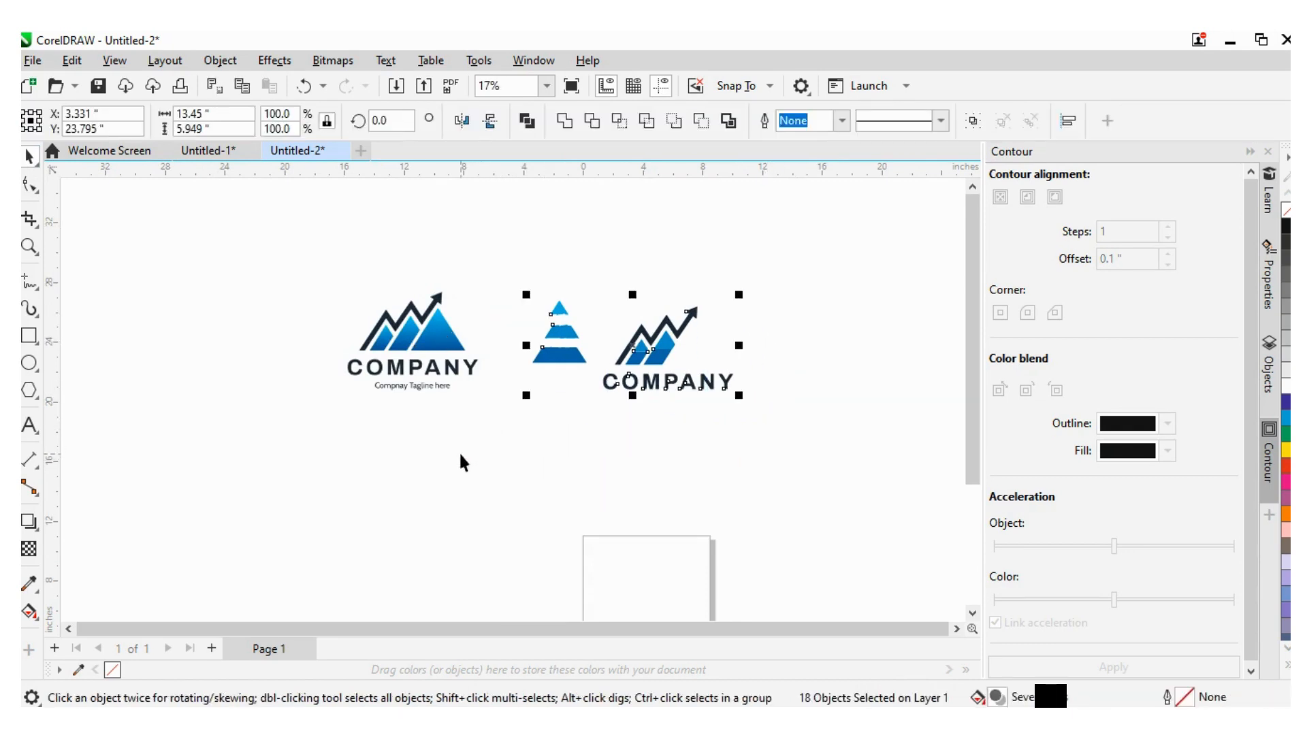
{"action": "key", "text": "Delete"}
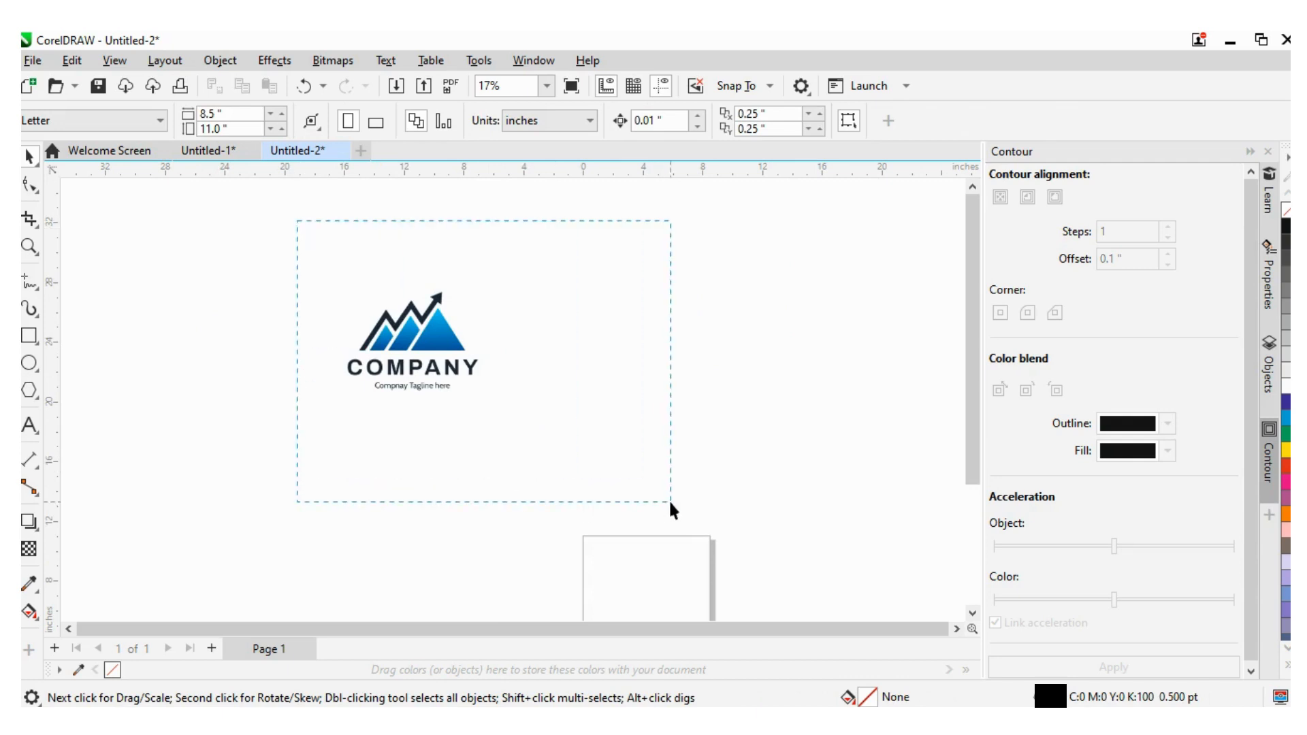
- Open PowerTRACE on the logo bitmap with Outline Trace set to High Quality Image
{"action": "left_click_drag", "start_coordinate": [669, 503], "coordinate": [648, 499]}
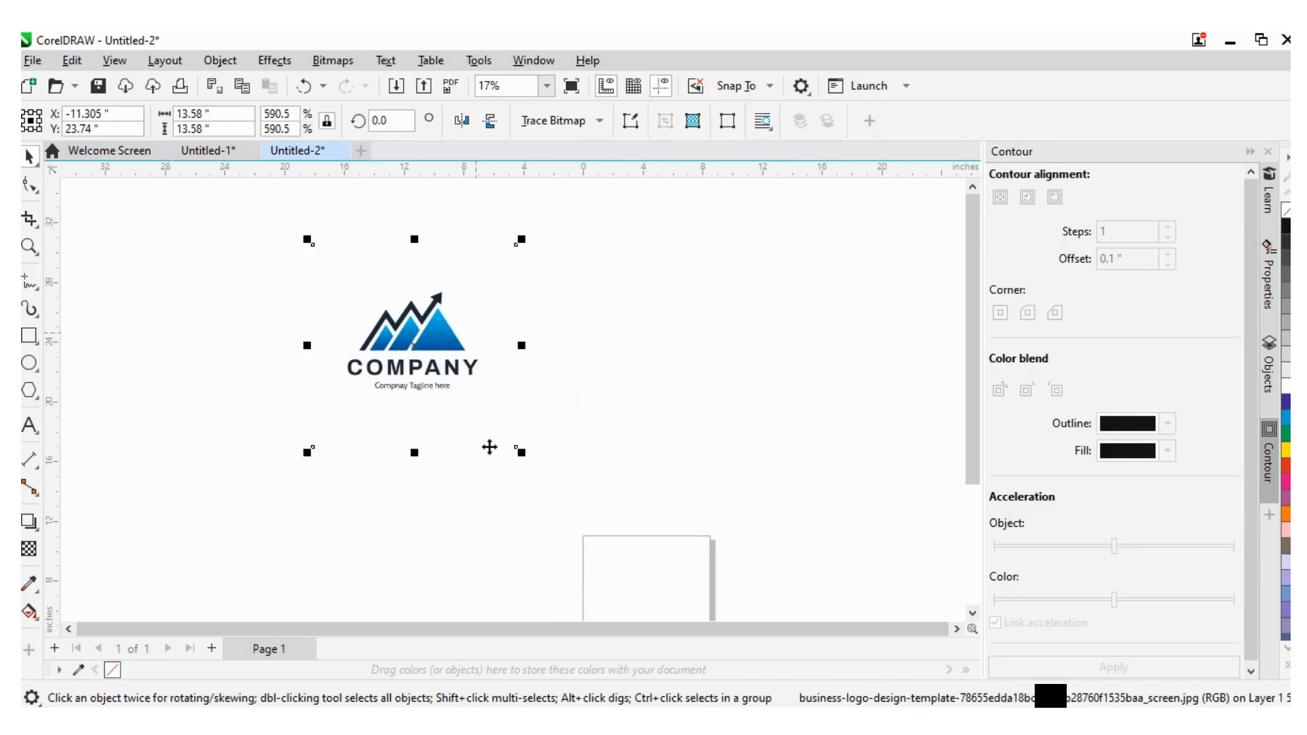
{"action": "left_click", "coordinate": [641, 430]}
{"action": "scroll", "coordinate": [417, 319], "scroll_direction": "up", "scroll_amount": 1}
{"action": "scroll", "coordinate": [416, 320], "scroll_direction": "up", "scroll_amount": 2}
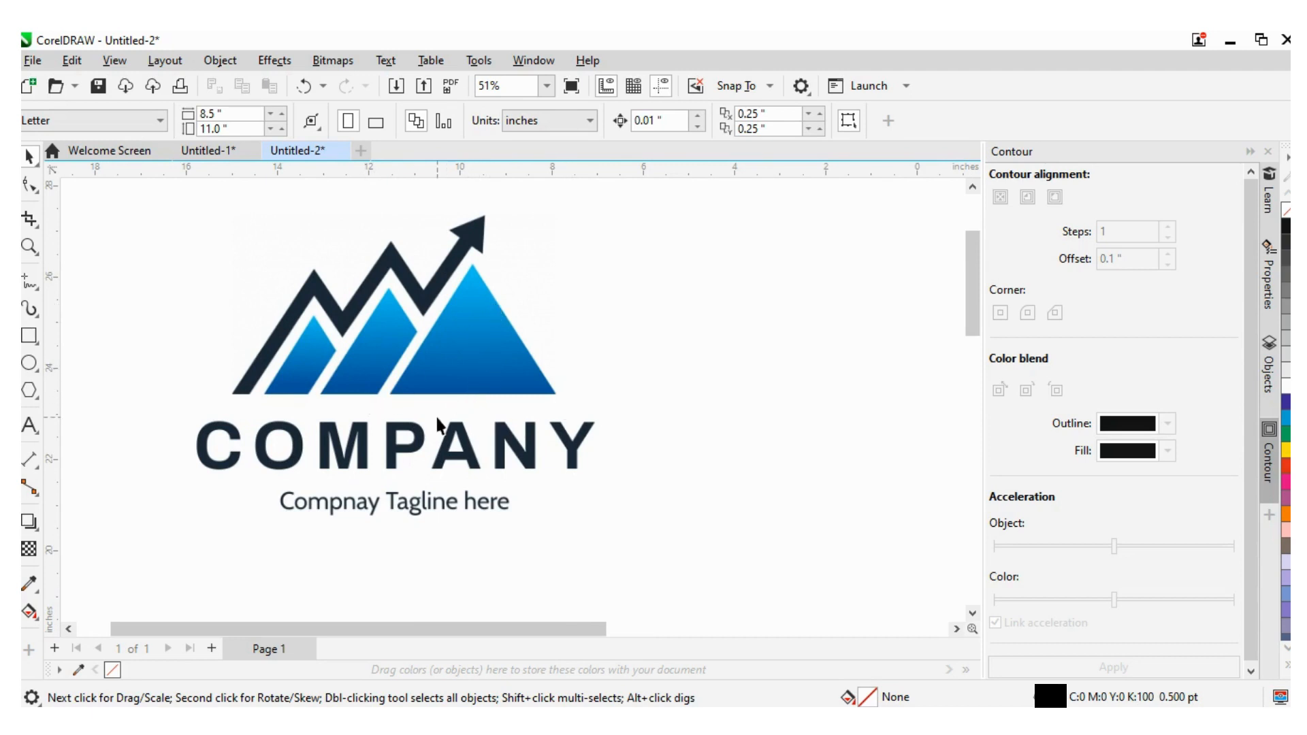
{"action": "scroll", "coordinate": [449, 405], "scroll_direction": "down", "scroll_amount": 2}
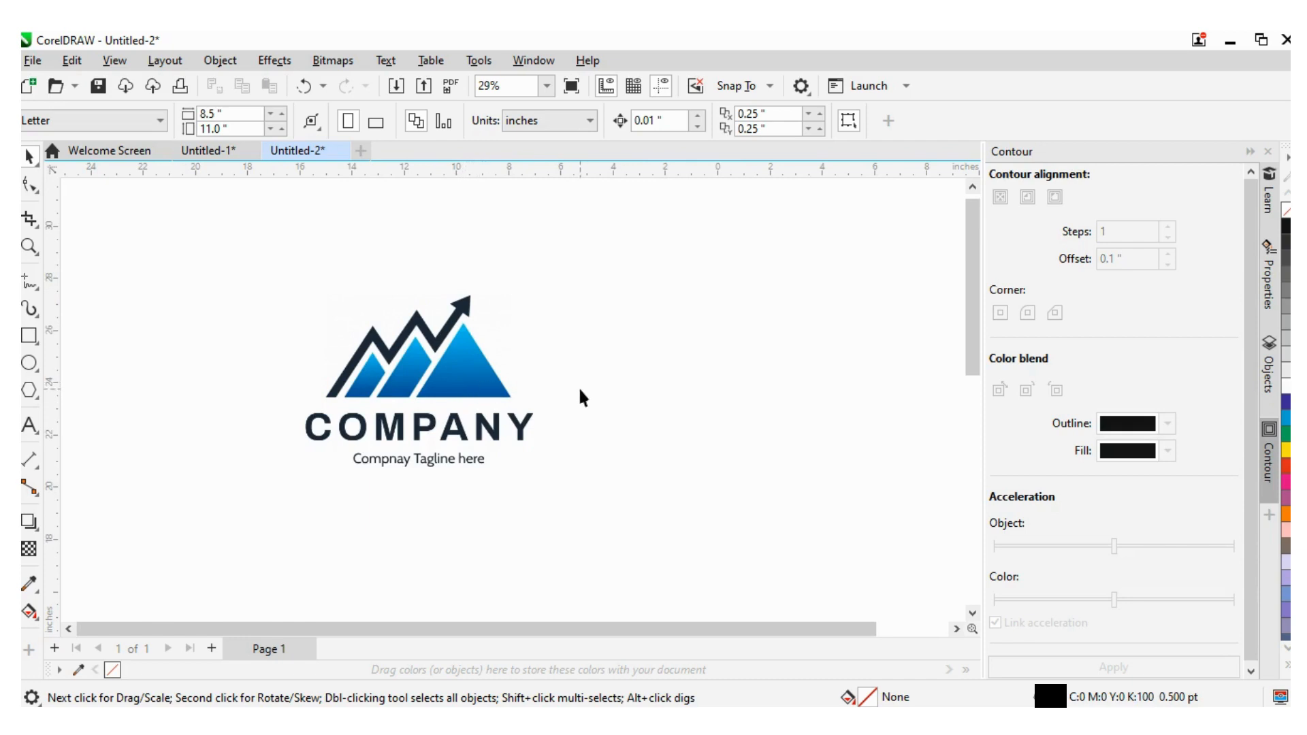
{"action": "left_click", "coordinate": [474, 356]}
{"action": "right_click", "coordinate": [479, 355]}
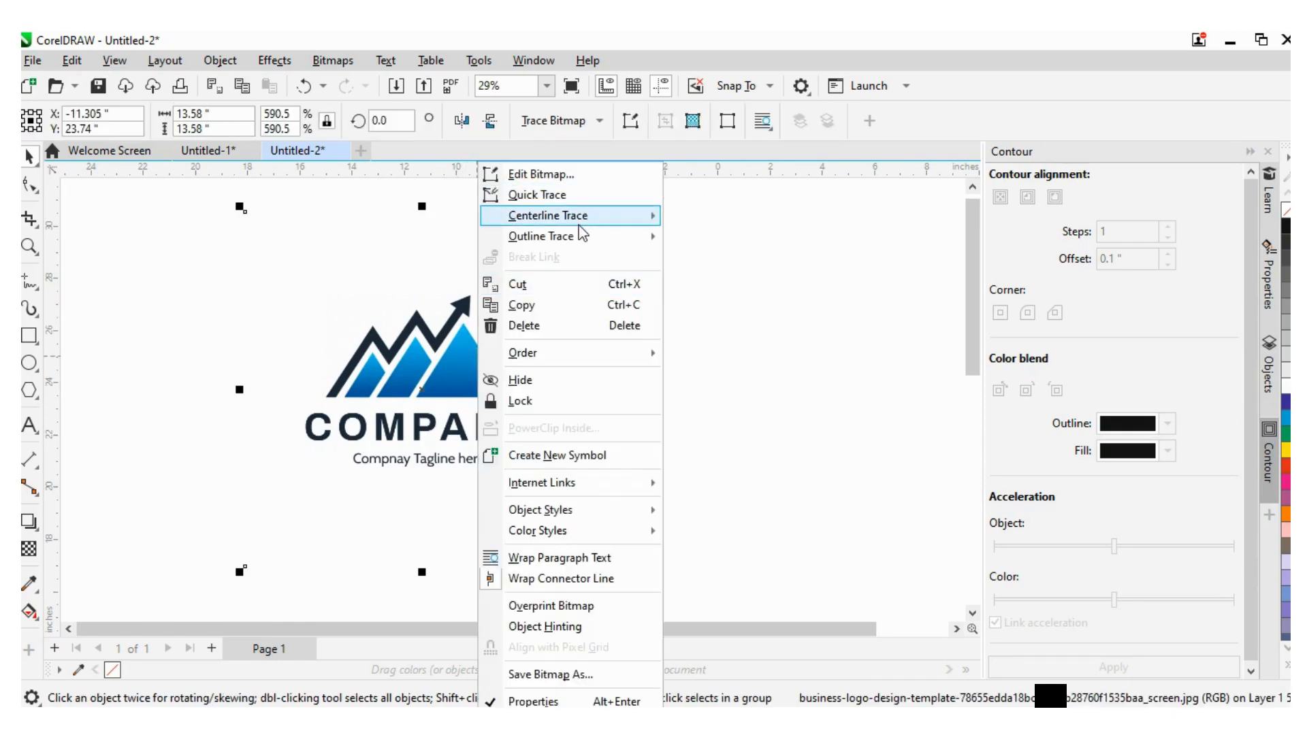
{"action": "mouse_move", "coordinate": [582, 235]}
{"action": "left_click", "coordinate": [708, 341]}
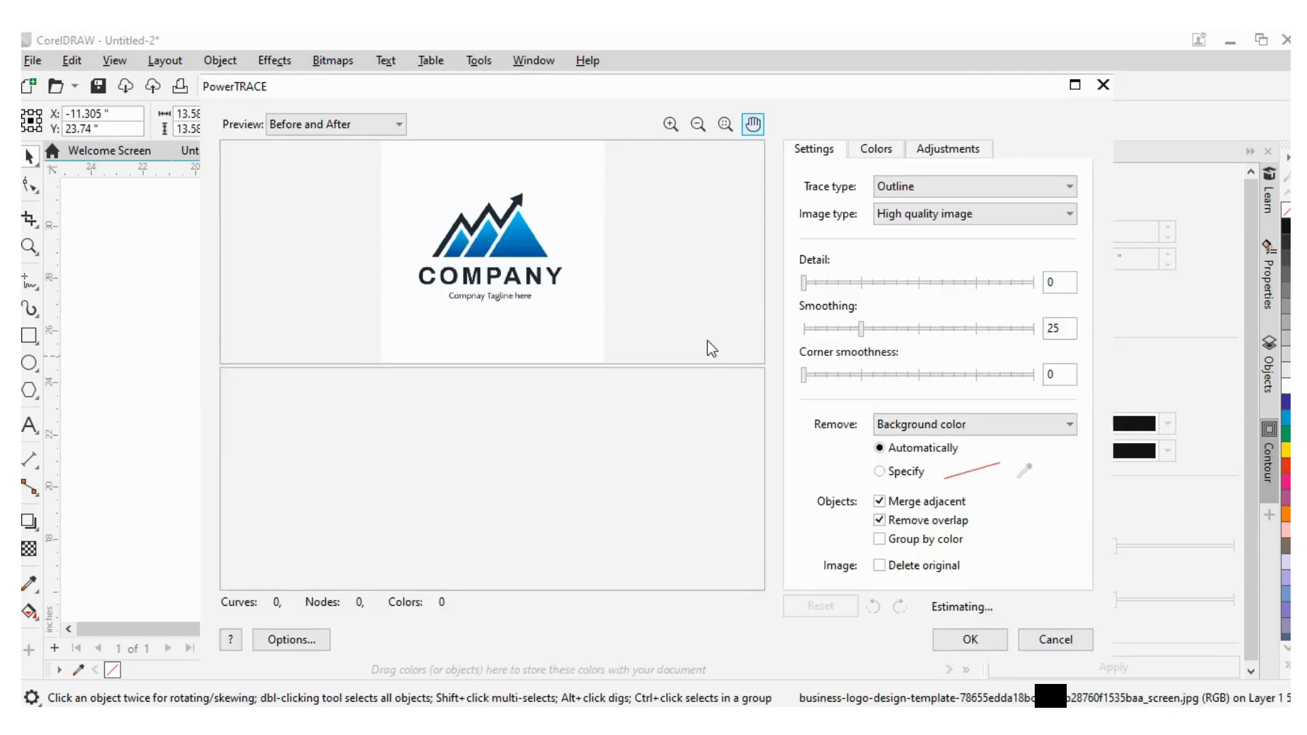
- Set the trace Detail to 8 and apply the trace
{"action": "left_click", "coordinate": [825, 281]}
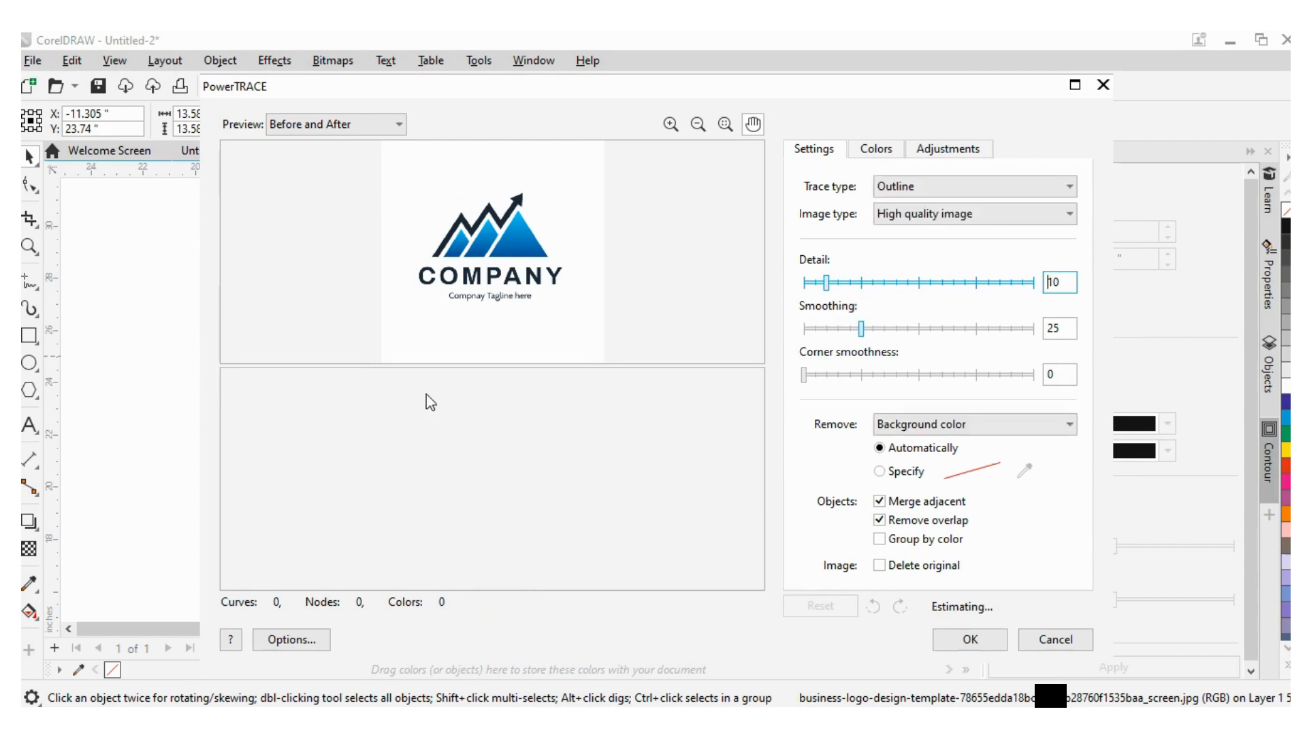
{"action": "left_click", "coordinate": [858, 282]}
{"action": "left_click", "coordinate": [894, 281]}
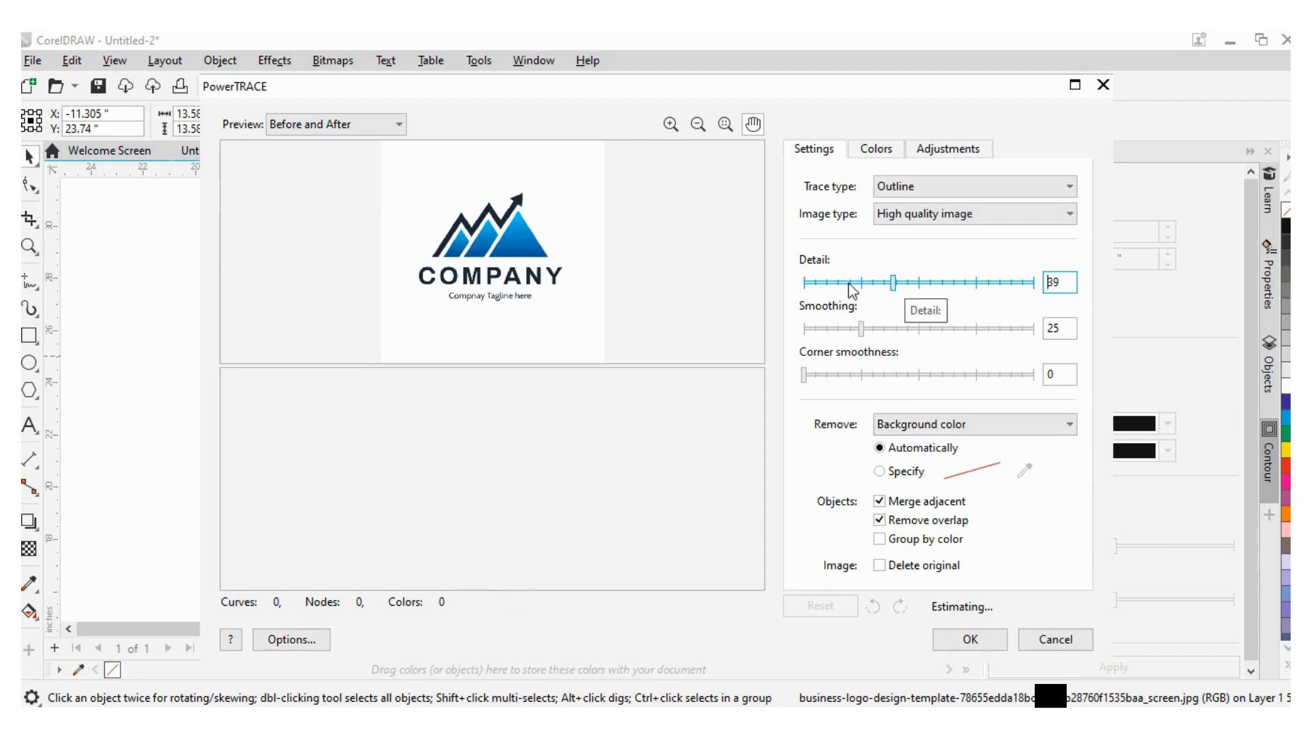
{"action": "left_click_drag", "start_coordinate": [852, 283], "coordinate": [822, 283]}
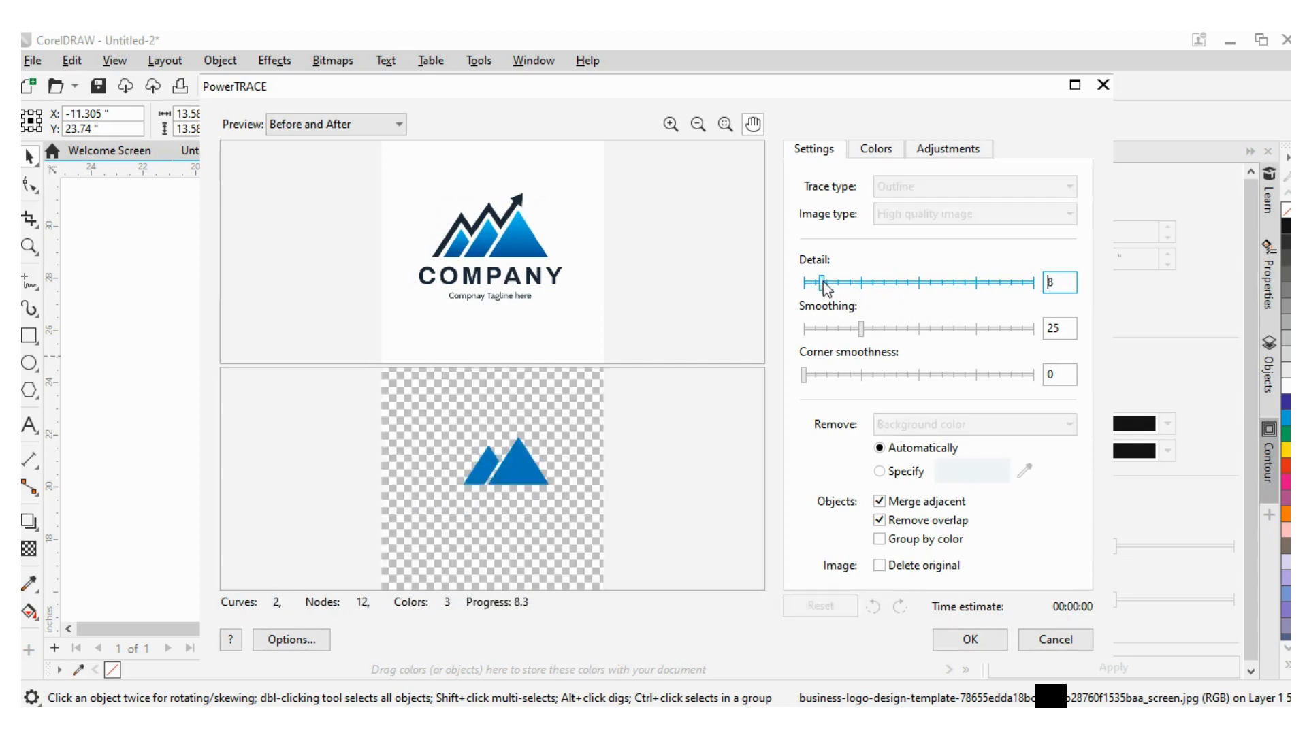
{"action": "left_click", "coordinate": [970, 639]}
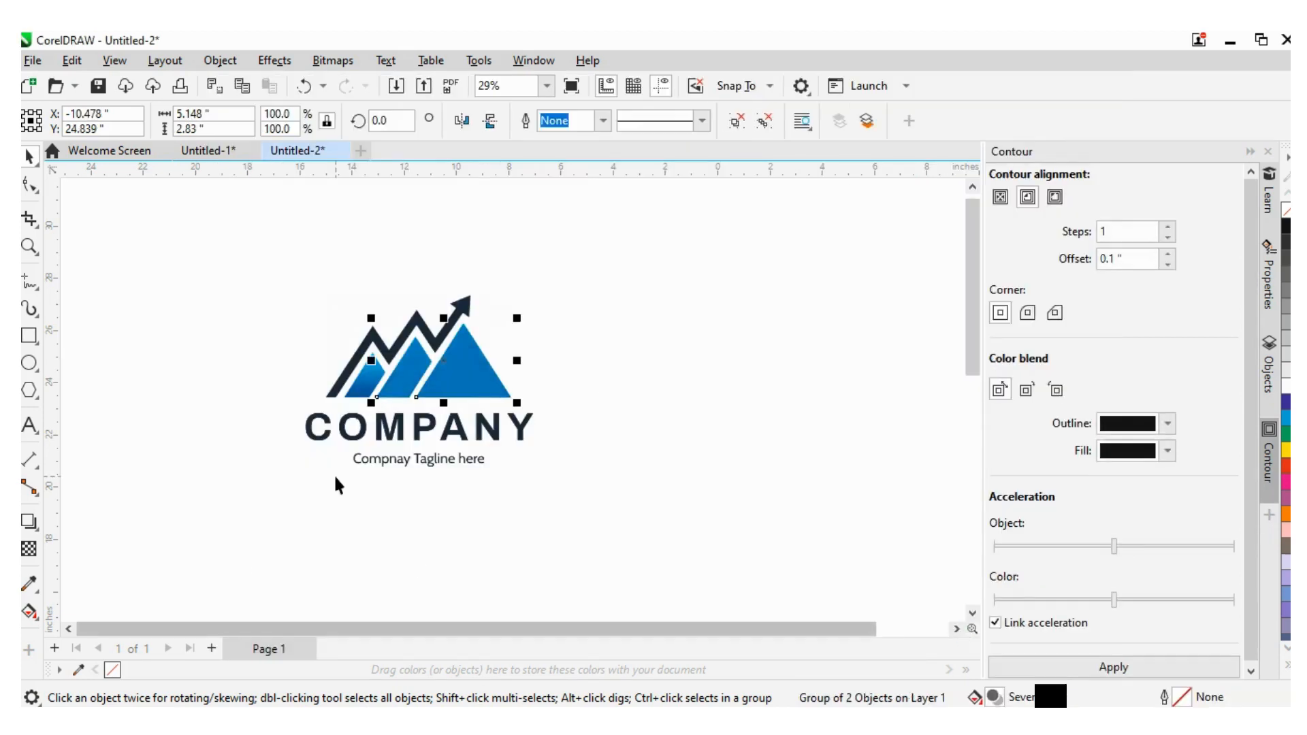
- Move the traced mountain shapes to the right of the original logo bitmap
{"action": "left_click_drag", "start_coordinate": [443, 355], "coordinate": [676, 343]}
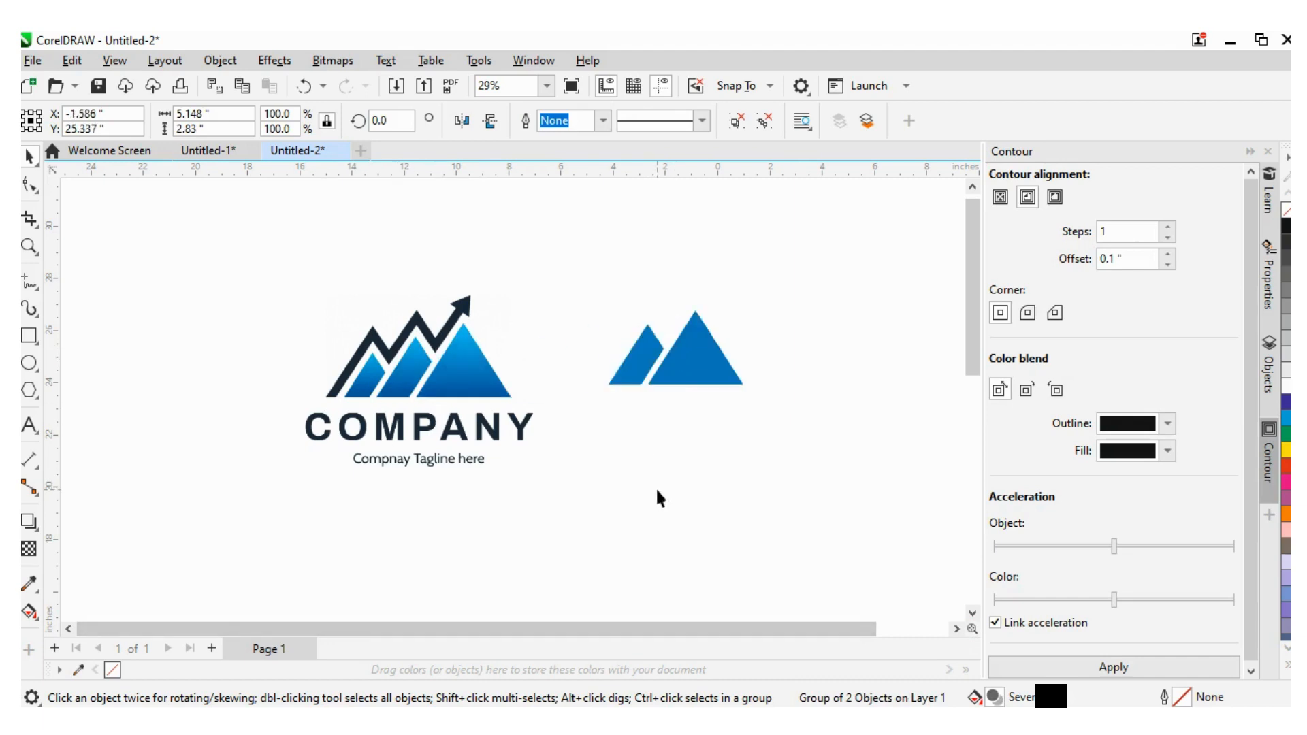
{"action": "left_click", "coordinate": [655, 487]}
- Ungroup the traced mountain shapes
{"action": "double_click", "coordinate": [707, 361]}
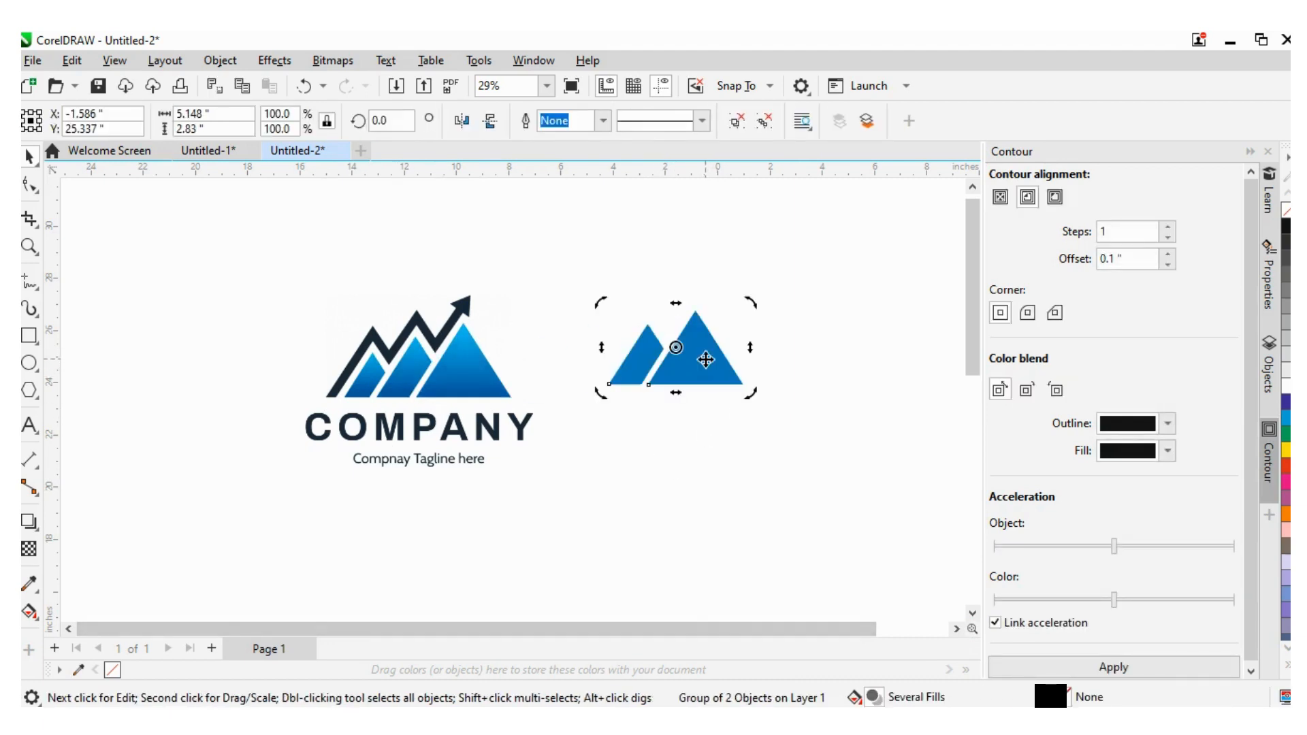
{"action": "right_click", "coordinate": [707, 362]}
{"action": "left_click_drag", "start_coordinate": [556, 538], "coordinate": [566, 524]}
{"action": "left_click", "coordinate": [694, 373]}
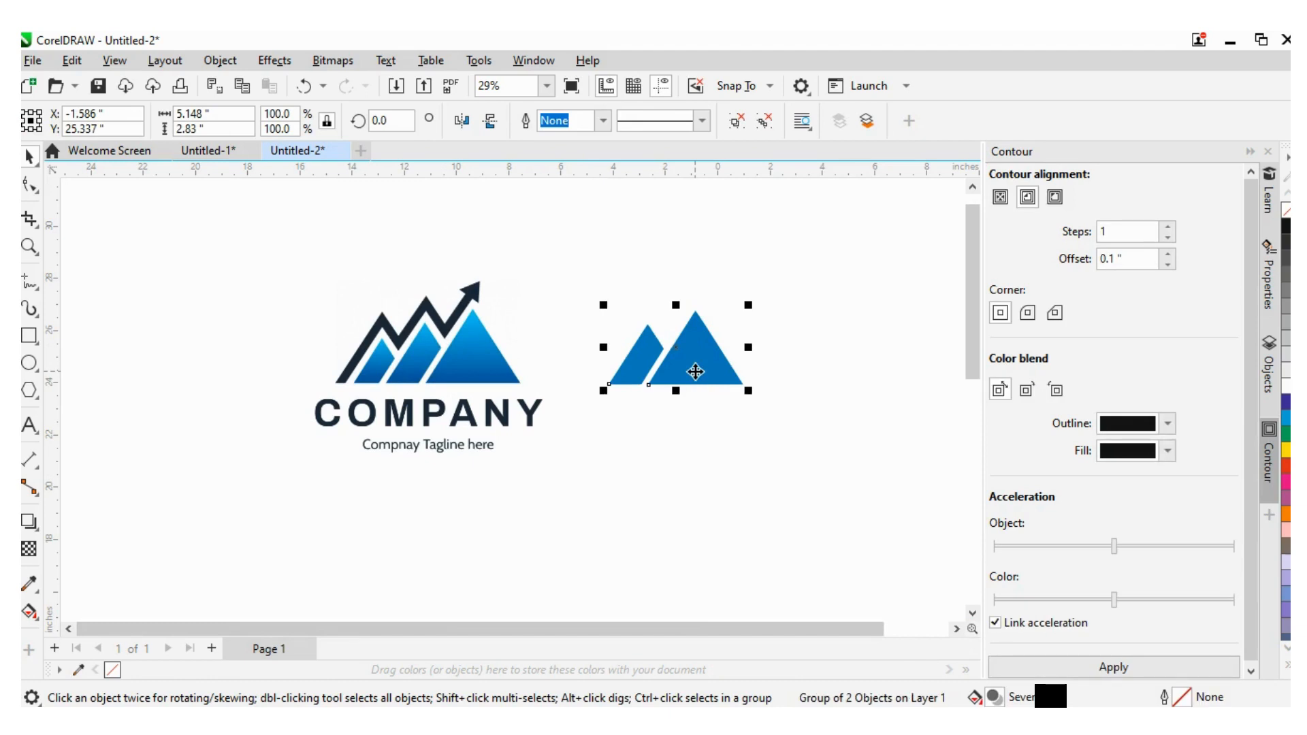
{"action": "right_click", "coordinate": [695, 372]}
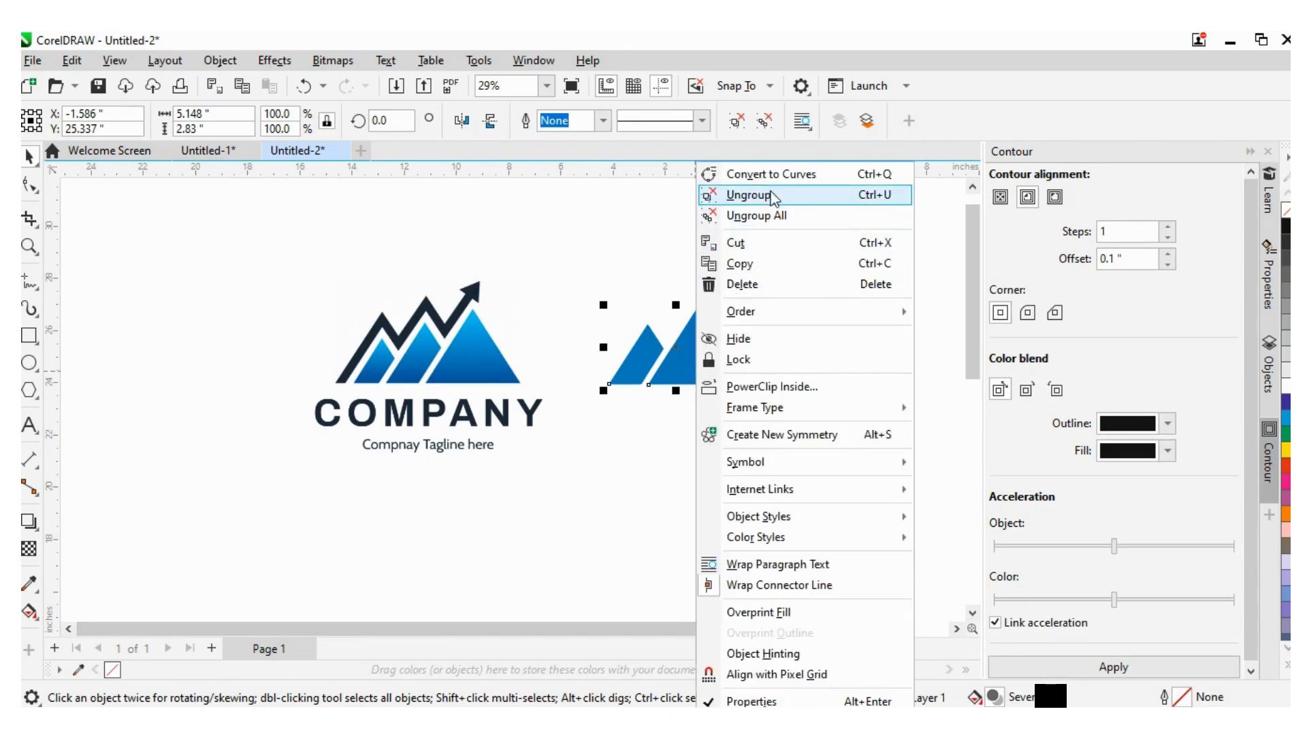
{"action": "left_click", "coordinate": [749, 195]}
- Move the larger triangle down, away from the smaller mountain piece
{"action": "left_click", "coordinate": [688, 348]}
{"action": "left_click_drag", "start_coordinate": [688, 349], "coordinate": [703, 446]}
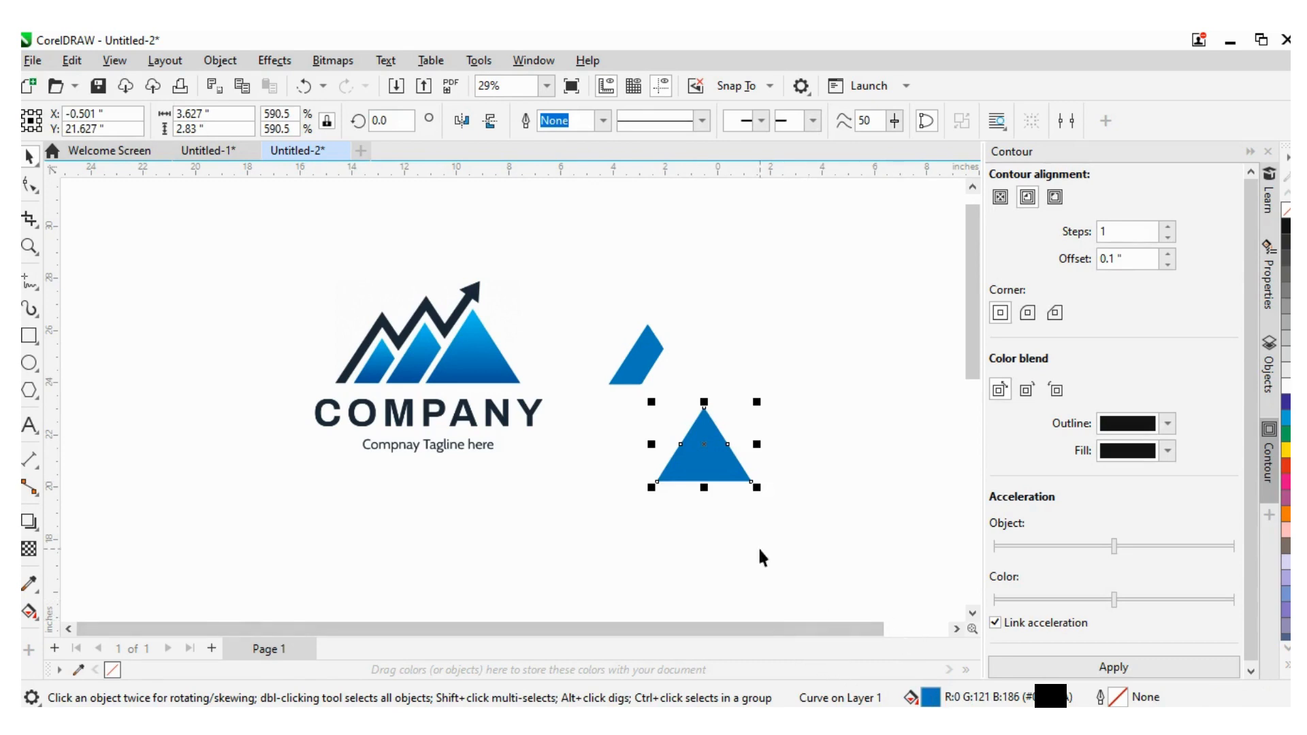
{"action": "left_click", "coordinate": [732, 387]}
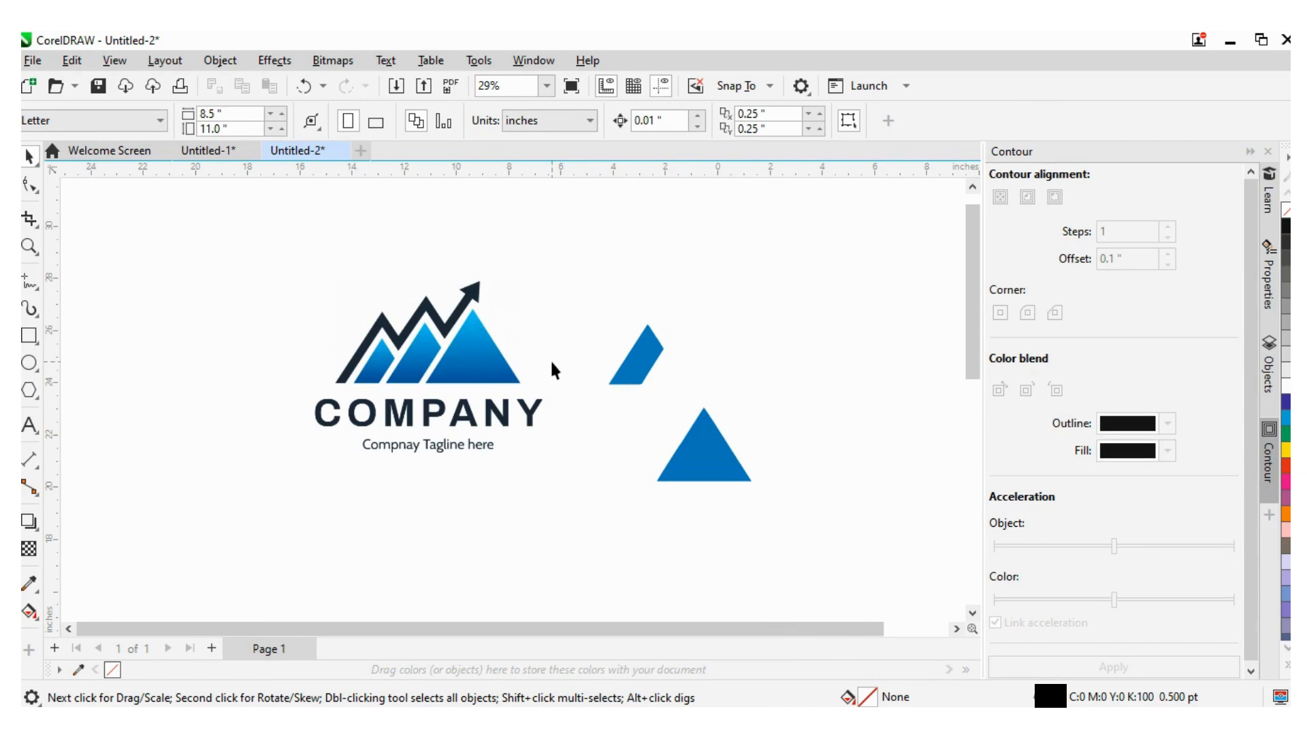
- Move the original logo bitmap further to the left
{"action": "left_click", "coordinate": [424, 388]}
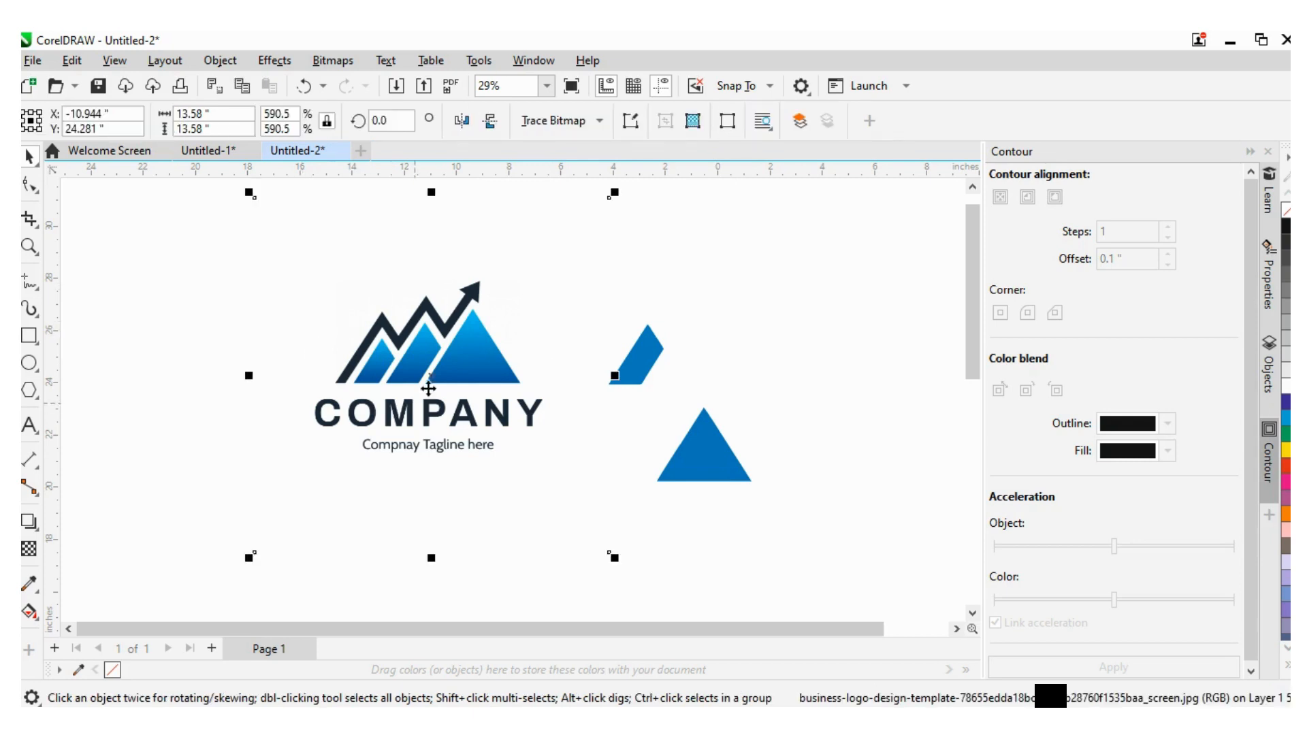
{"action": "left_click_drag", "start_coordinate": [439, 381], "coordinate": [342, 387]}
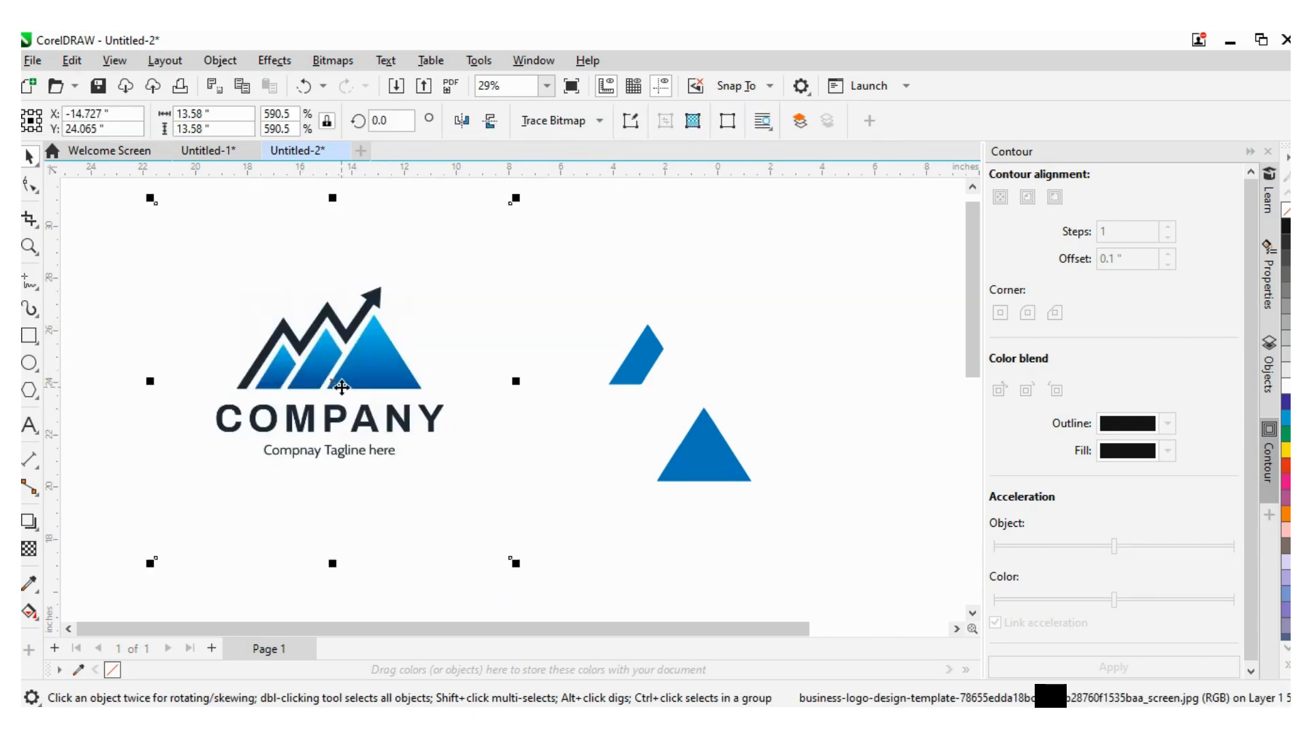